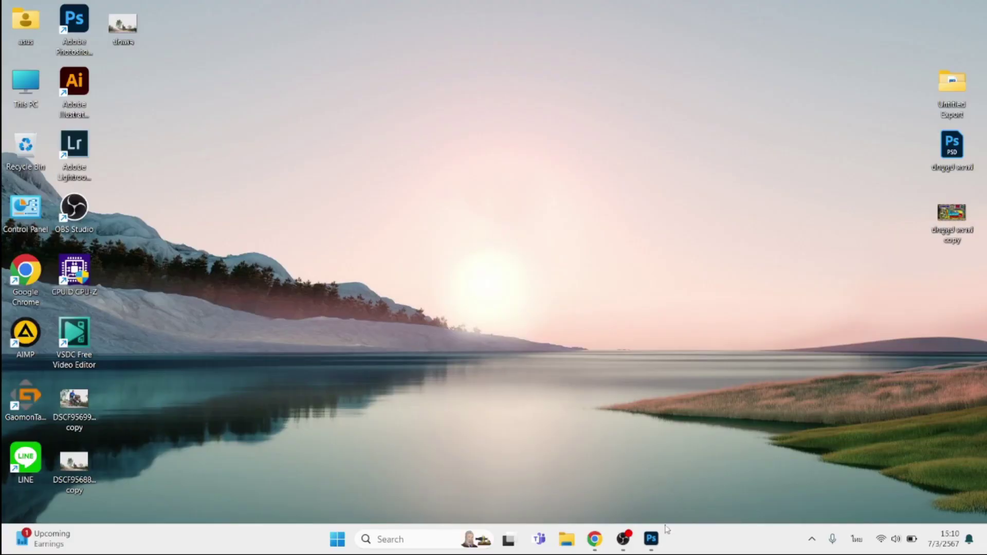
Unlock the Background layer and type a short Thai phrase on the canvas's left side
{"action": "left_click", "coordinate": [657, 547]}
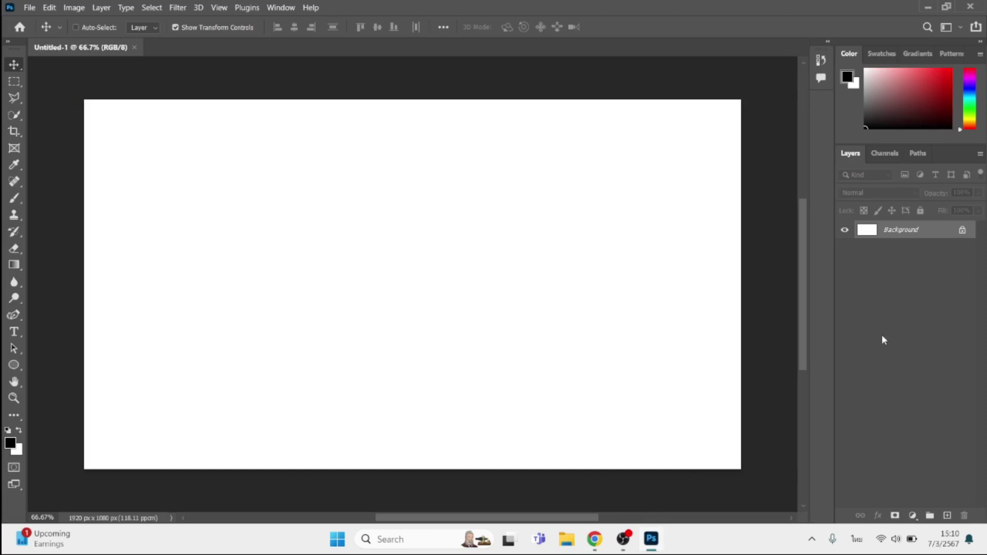
{"action": "left_click", "coordinate": [963, 231]}
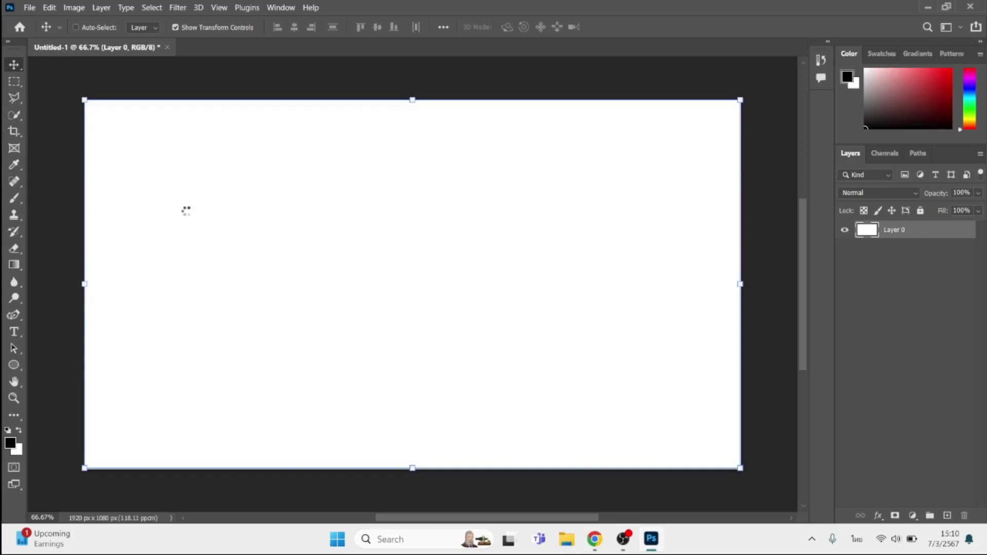
{"action": "key", "text": "t"}
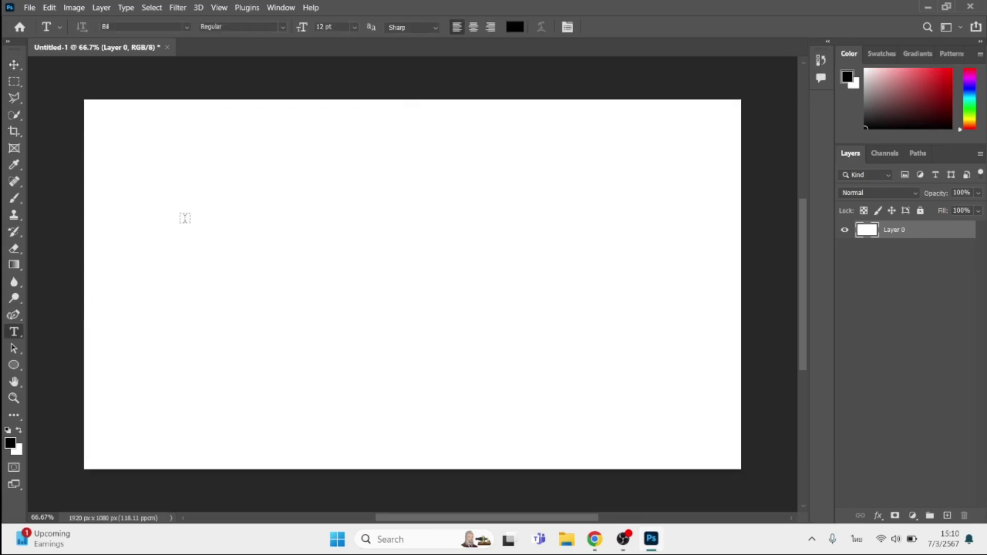
{"action": "left_click", "coordinate": [155, 226]}
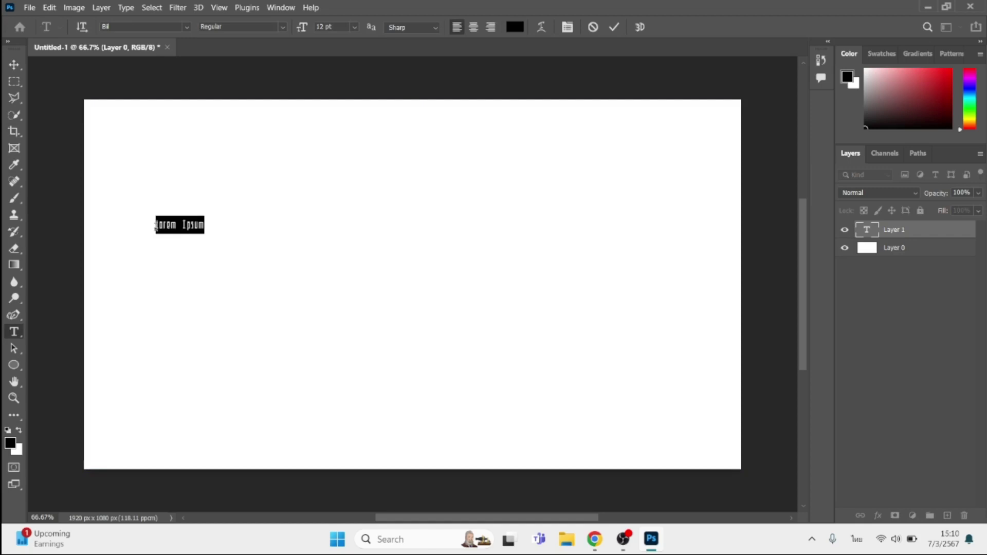
{"action": "key", "text": "BackSpace"}
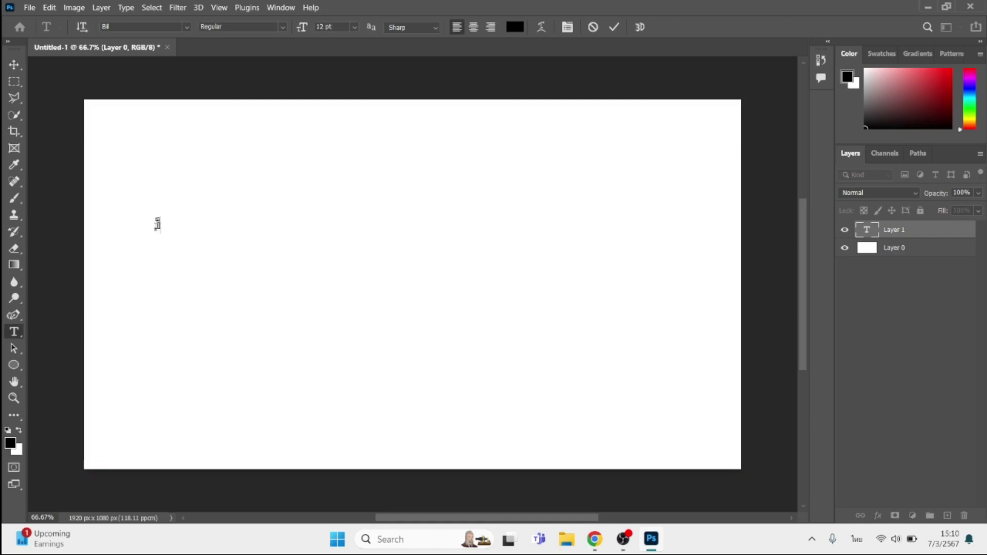
{"action": "type", "text": "่อนาม"}
Scale the Thai phrase up to about 411% and move it near the canvas centre
{"action": "left_click", "coordinate": [15, 66]}
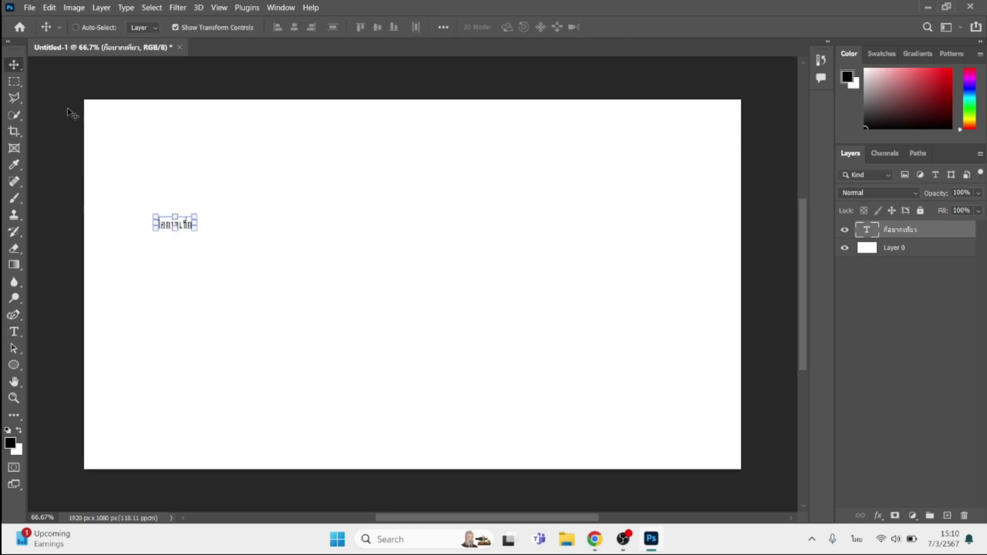
{"action": "left_click", "coordinate": [200, 237]}
{"action": "left_click_drag", "start_coordinate": [200, 237], "coordinate": [313, 321]}
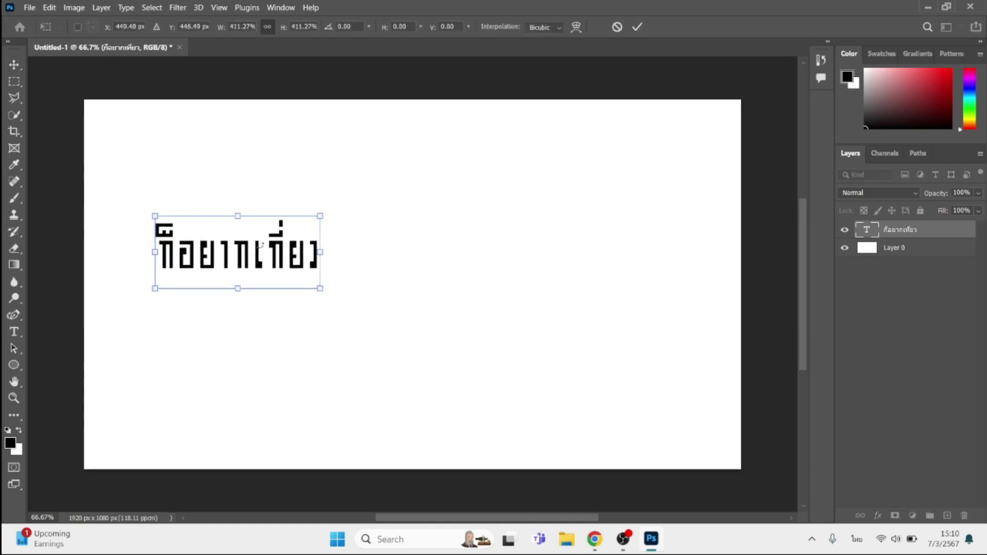
{"action": "key", "text": "Return"}
{"action": "left_click_drag", "start_coordinate": [265, 252], "coordinate": [401, 238]}
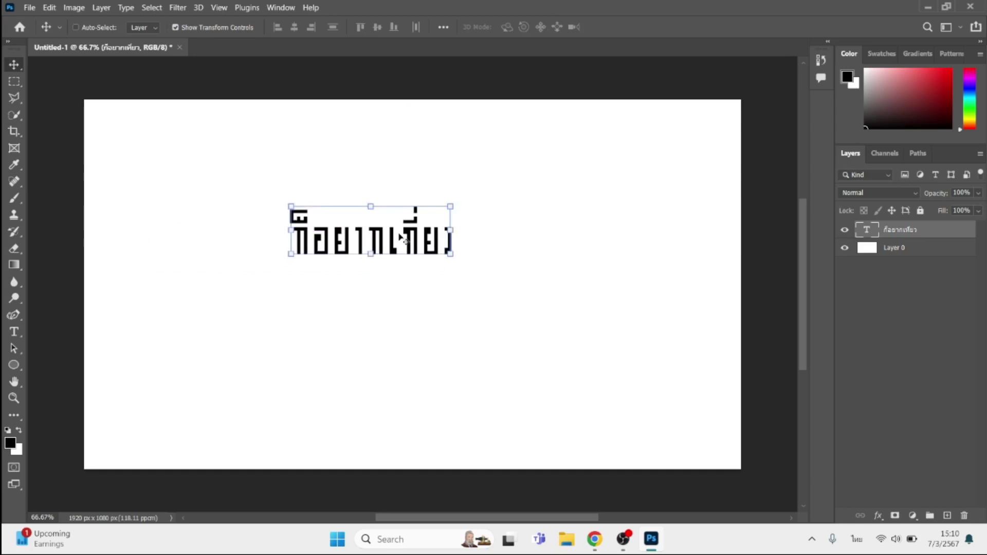
Set the phrase ก็อยากเที่ยว in the BLK BangLi-Ko-Sa-Na font
{"action": "double_click", "coordinate": [401, 238]}
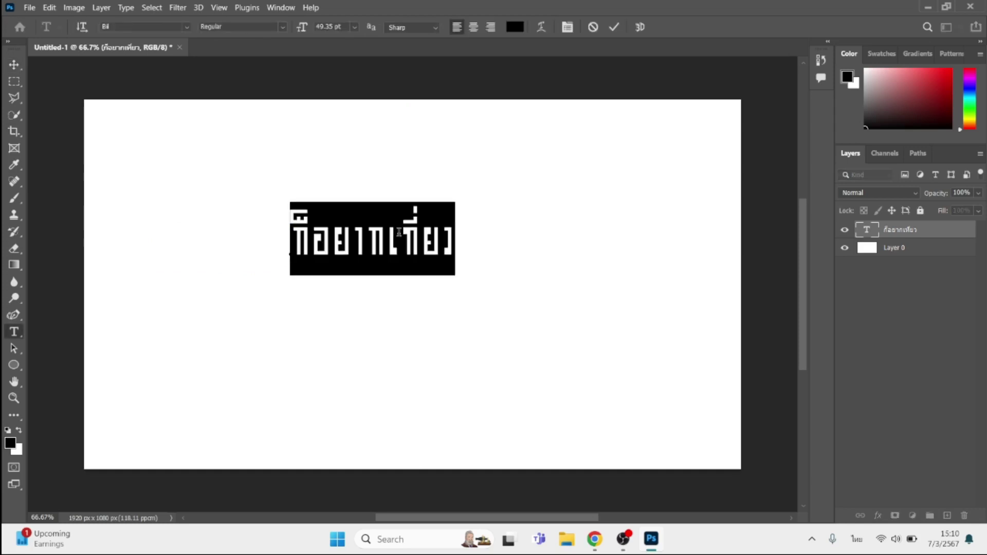
{"action": "left_click", "coordinate": [188, 25]}
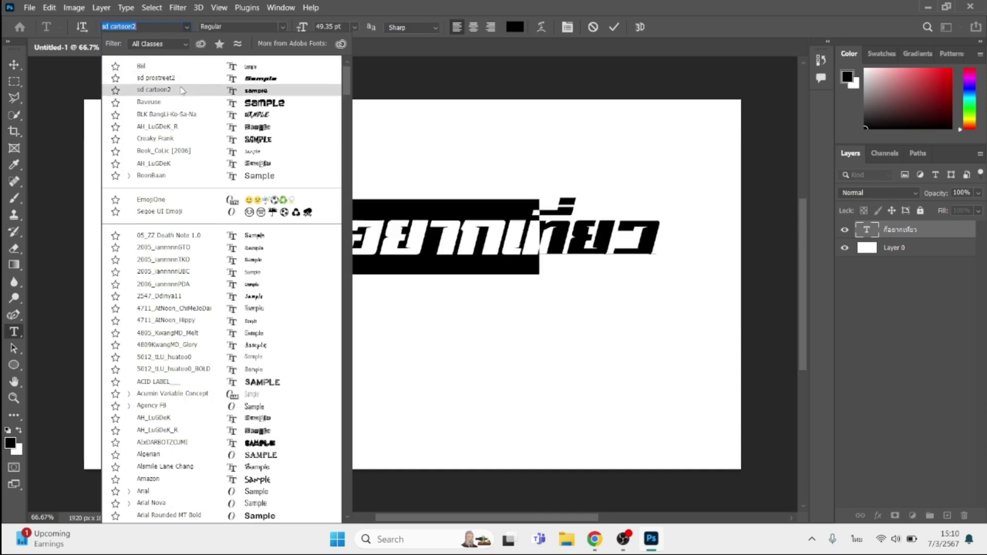
{"action": "left_click", "coordinate": [179, 121]}
{"action": "left_click", "coordinate": [14, 64]}
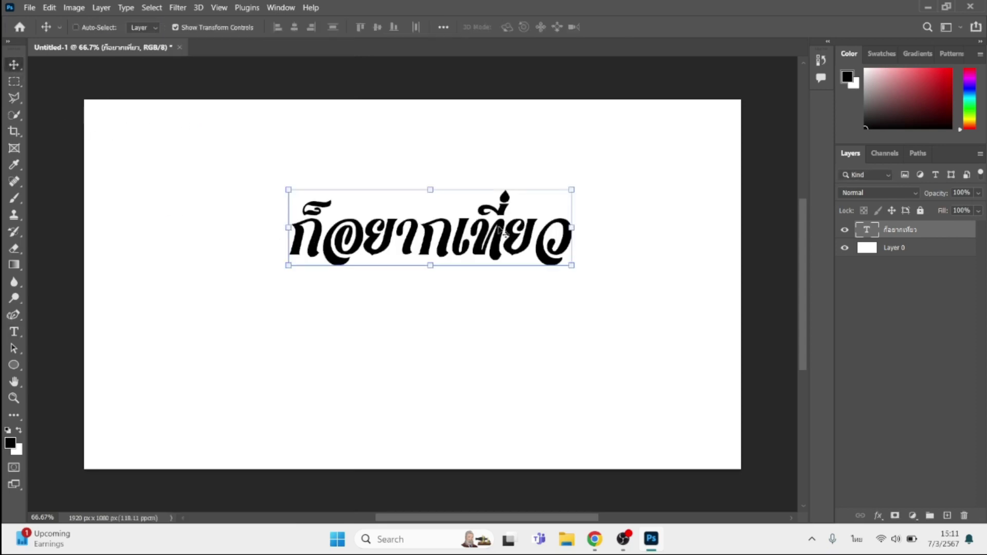
Move the first line up-left and add a copy below reading แต่ in sd prestreet2
{"action": "left_click_drag", "start_coordinate": [500, 231], "coordinate": [343, 163]}
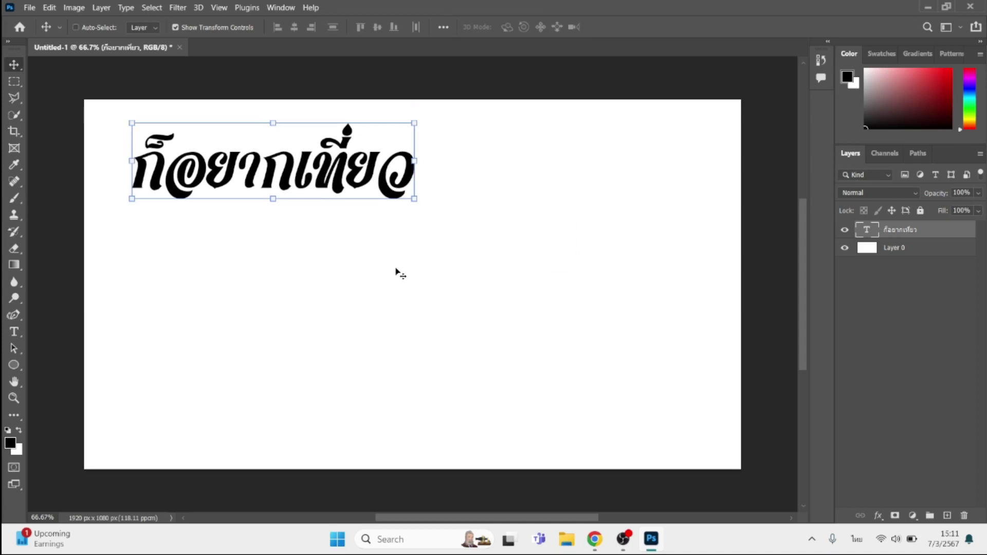
{"action": "left_click_drag", "start_coordinate": [255, 164], "coordinate": [289, 300], "text": "alt"}
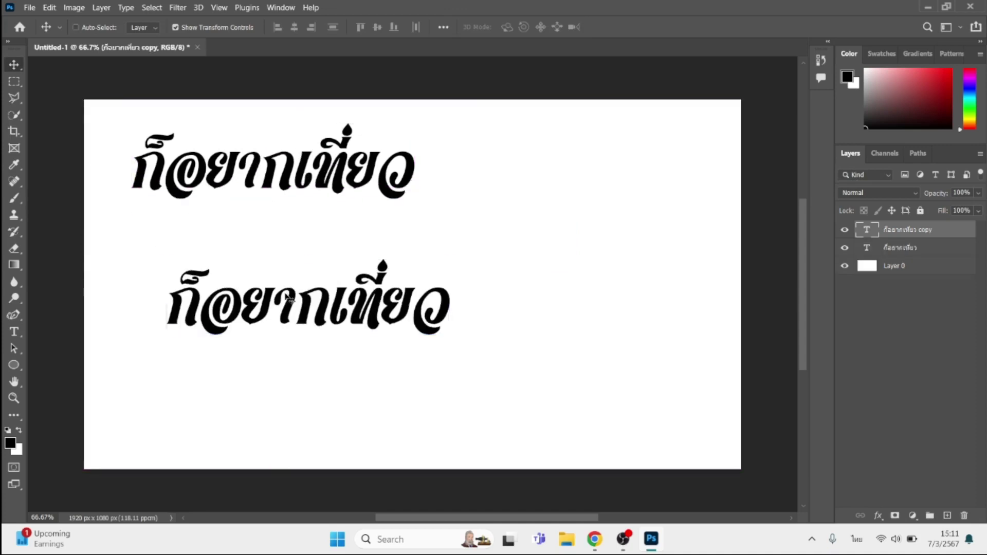
{"action": "double_click", "coordinate": [286, 298]}
{"action": "type", "text": "แต"}
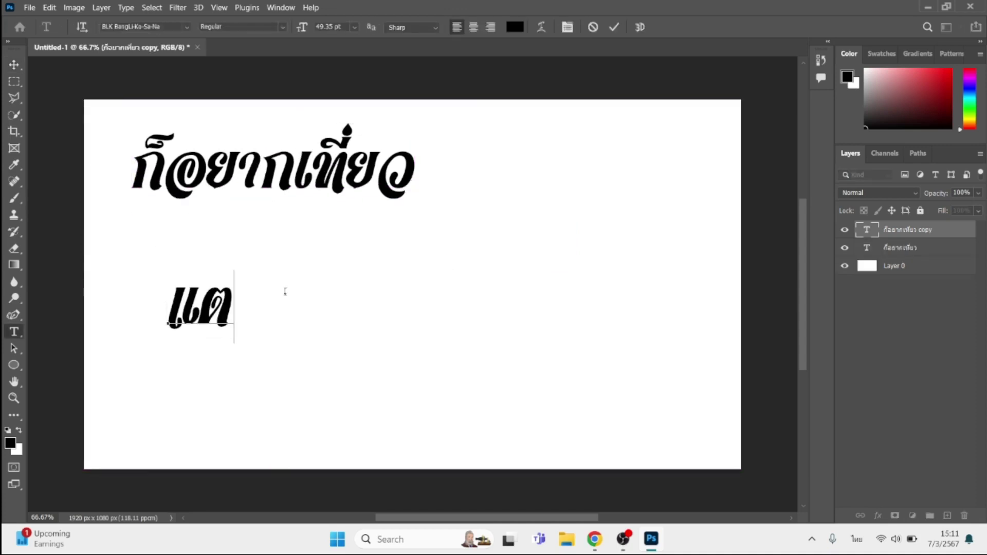
{"action": "type", "text": "่"}
{"action": "key", "text": "ctrl+a"}
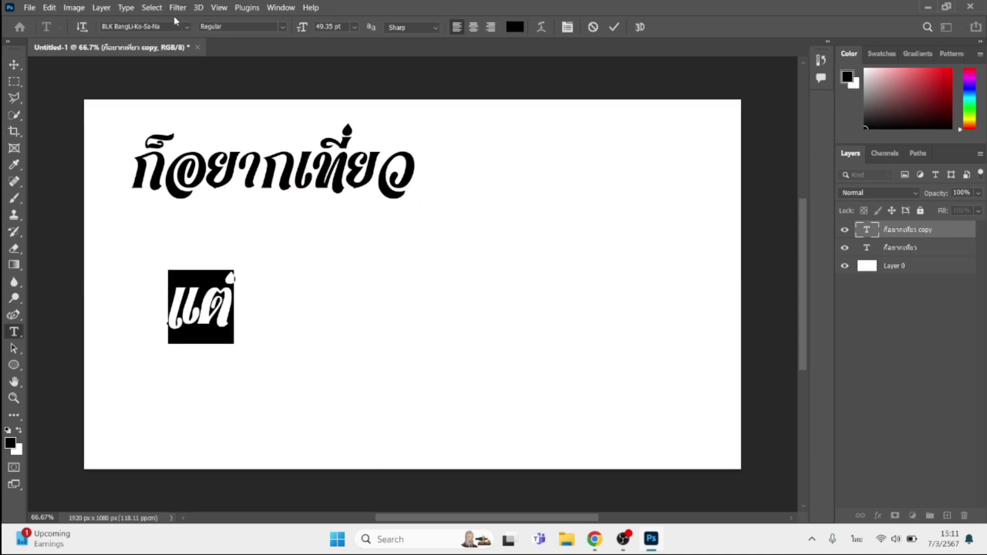
{"action": "left_click", "coordinate": [186, 27]}
{"action": "type", "text": "Bill"}
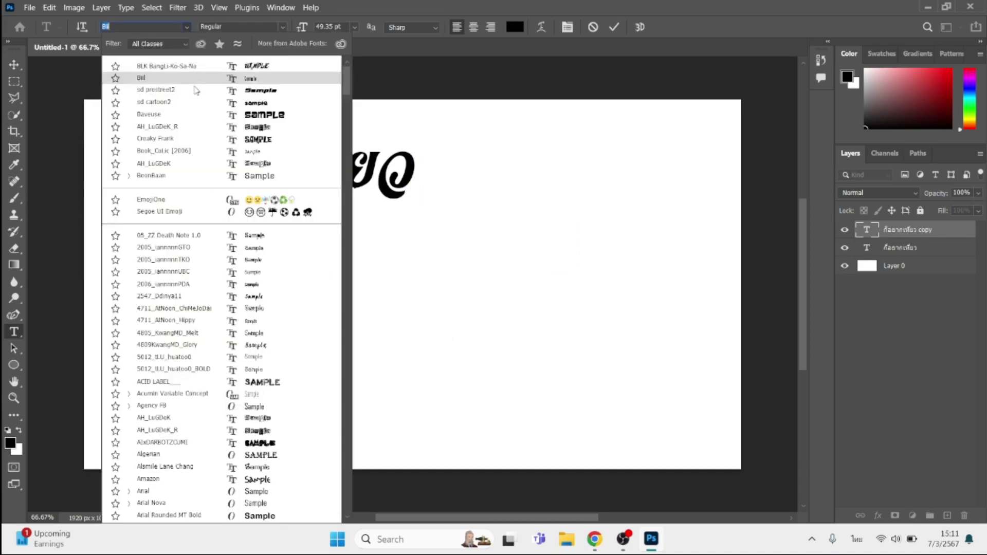
{"action": "left_click", "coordinate": [195, 91]}
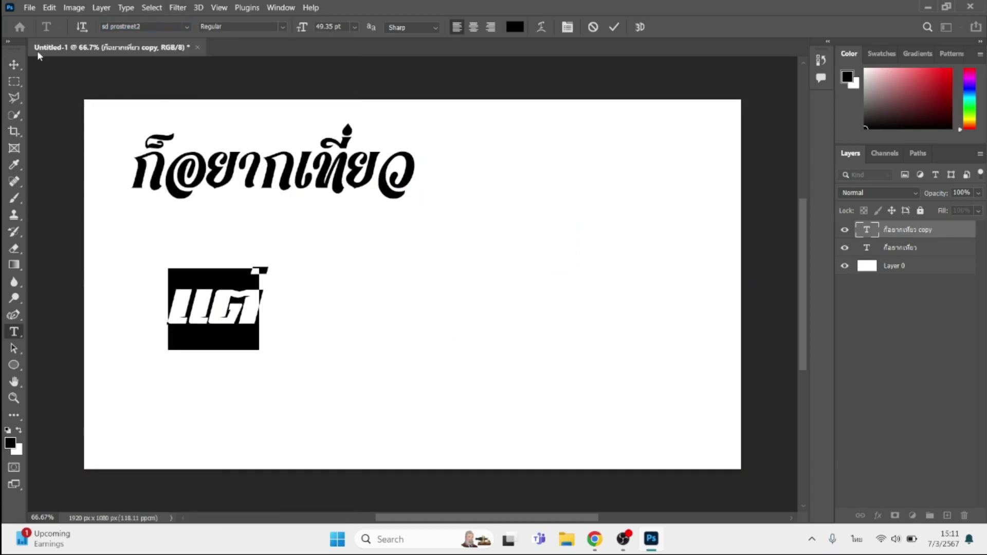
{"action": "left_click", "coordinate": [14, 64]}
Duplicate แต่ to its right and retype the copy as เยี่ยว
{"action": "mouse_move", "coordinate": [248, 310]}
{"action": "left_mouse_down"}
{"action": "mouse_move", "coordinate": [227, 326]}
{"action": "mouse_move", "coordinate": [213, 307]}
{"action": "mouse_move", "coordinate": [288, 307]}
{"action": "left_mouse_up"}
{"action": "double_click", "coordinate": [288, 306]}
{"action": "key", "text": "BackSpace"}
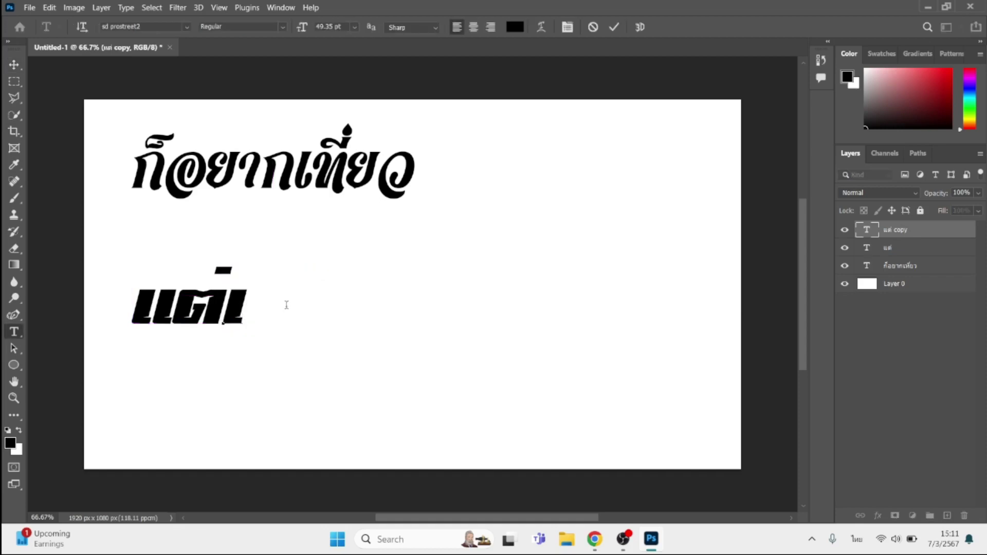
{"action": "type", "text": "เยี่ยว"}
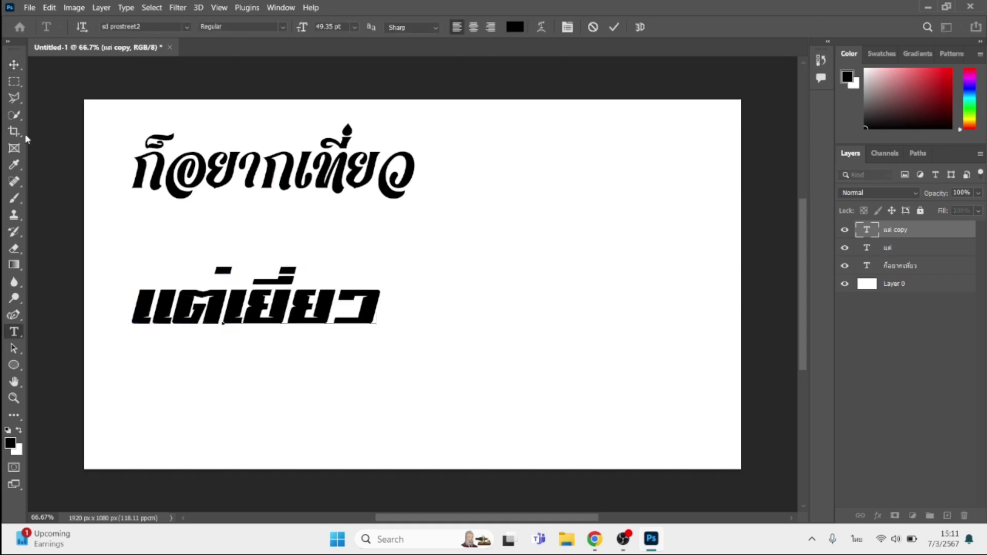
{"action": "left_click", "coordinate": [14, 64]}
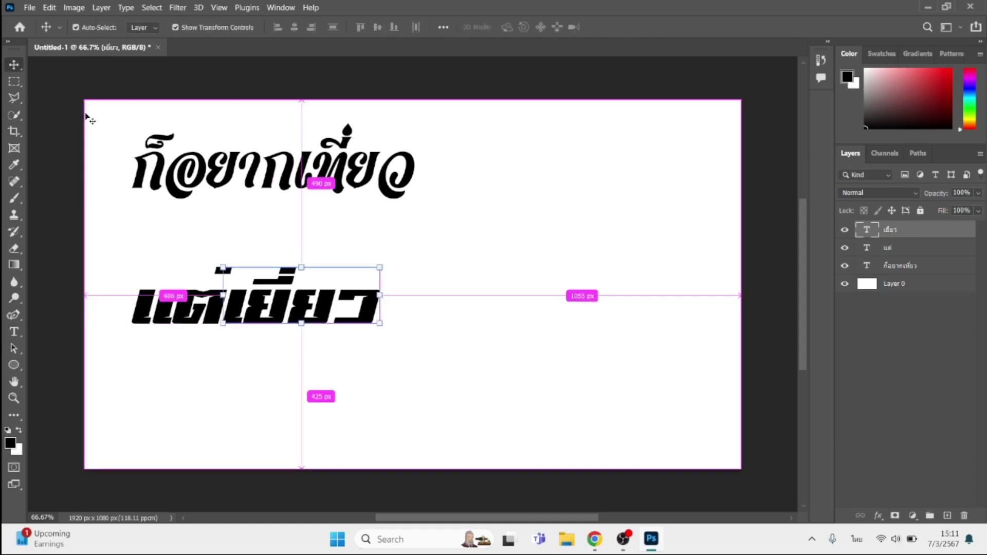
Duplicate เยี่ยว to its right and change the copy to มี
{"action": "left_click_drag", "start_coordinate": [278, 304], "coordinate": [428, 309]}
{"action": "double_click", "coordinate": [427, 307]}
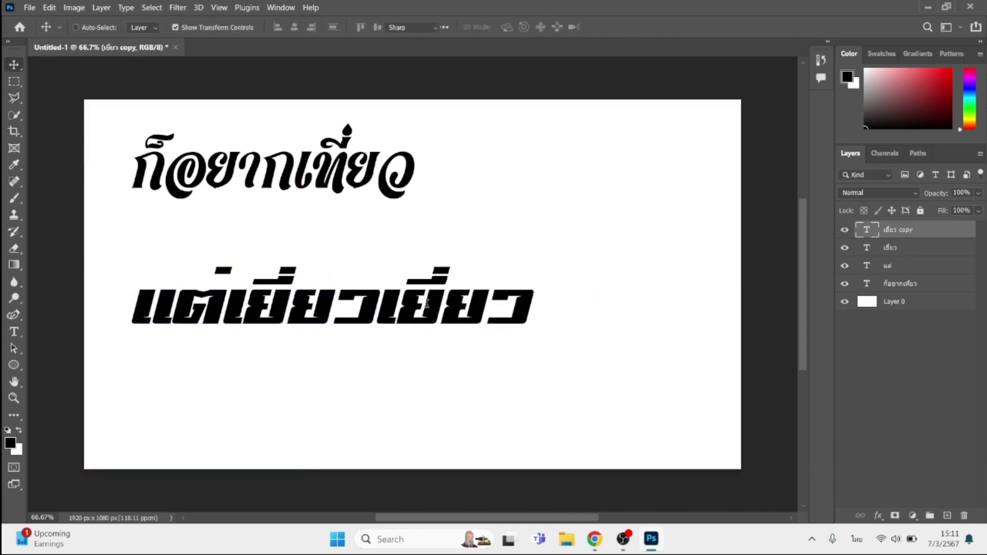
{"action": "type", "text": "มี"}
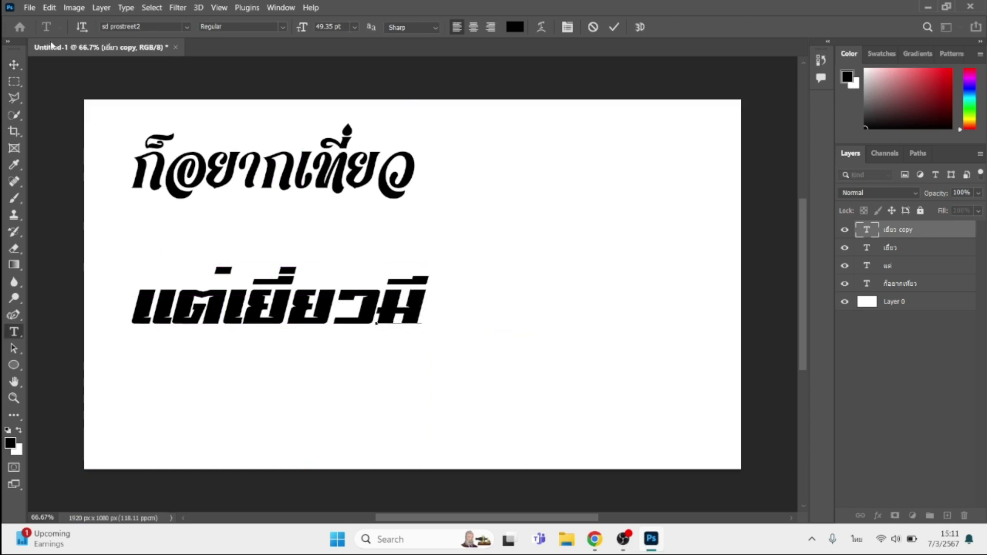
{"action": "left_click", "coordinate": [14, 64]}
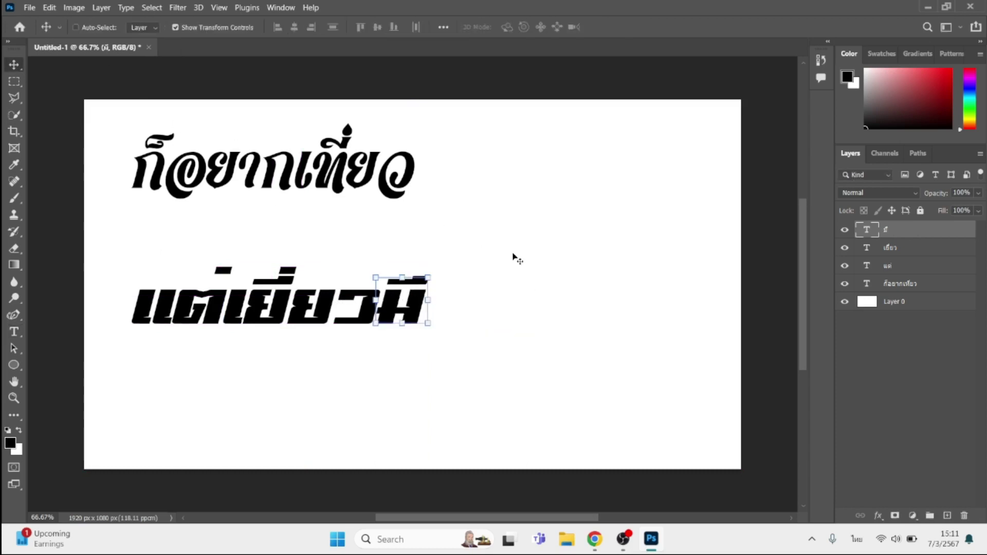
Duplicate มี, retype the copy as สาร, and select all four word layers
{"action": "key", "text": "ctrl+j"}
{"action": "left_click_drag", "start_coordinate": [412, 301], "coordinate": [456, 302]}
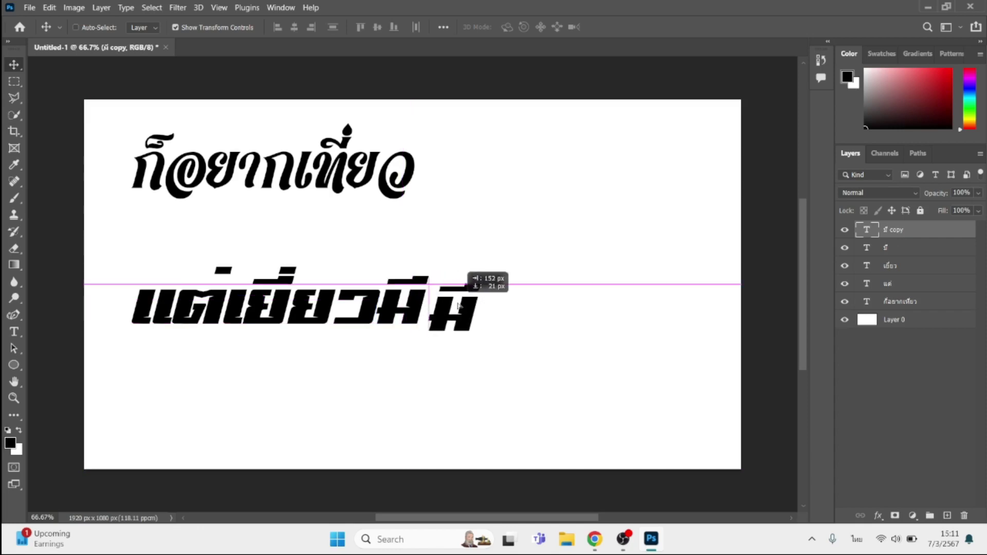
{"action": "double_click", "coordinate": [456, 300]}
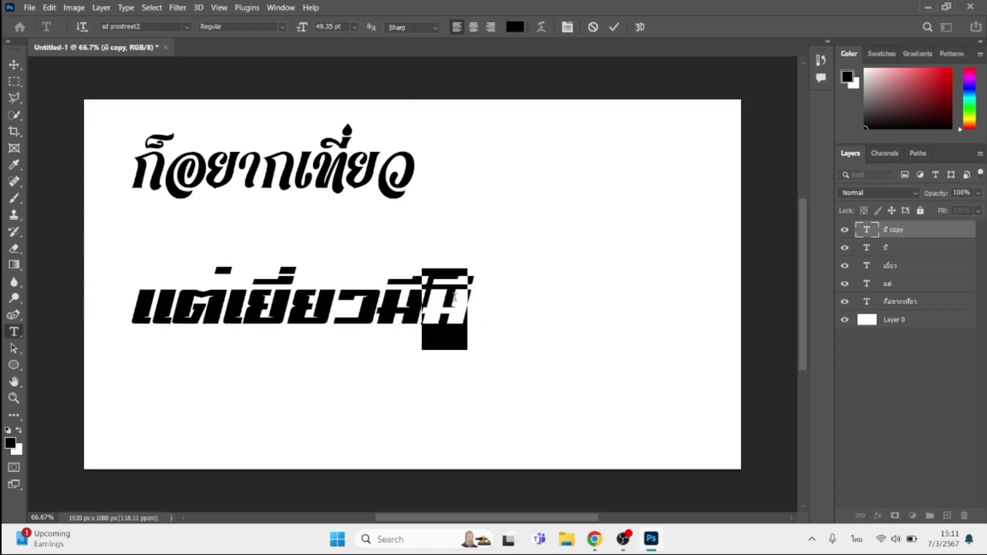
{"action": "type", "text": "สาร"}
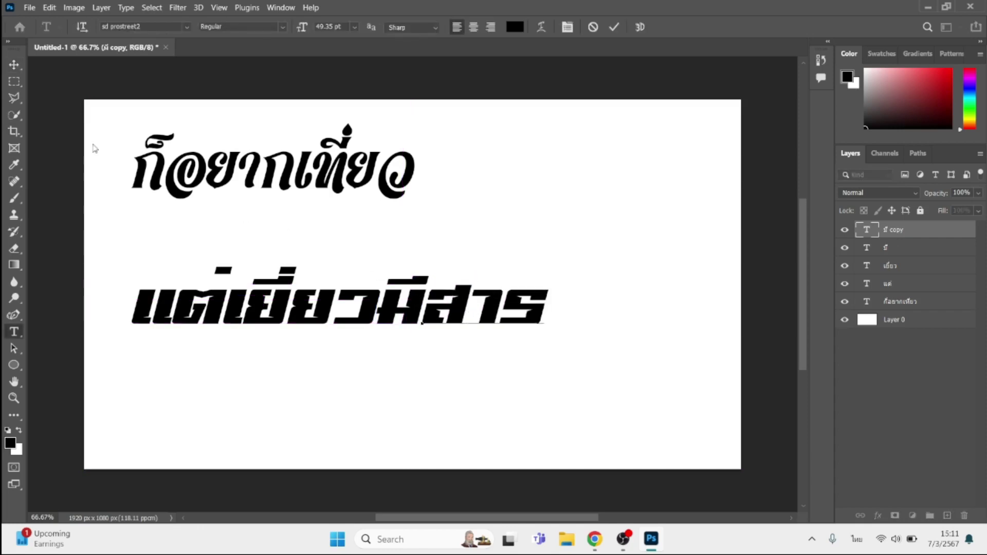
{"action": "left_click", "coordinate": [13, 64]}
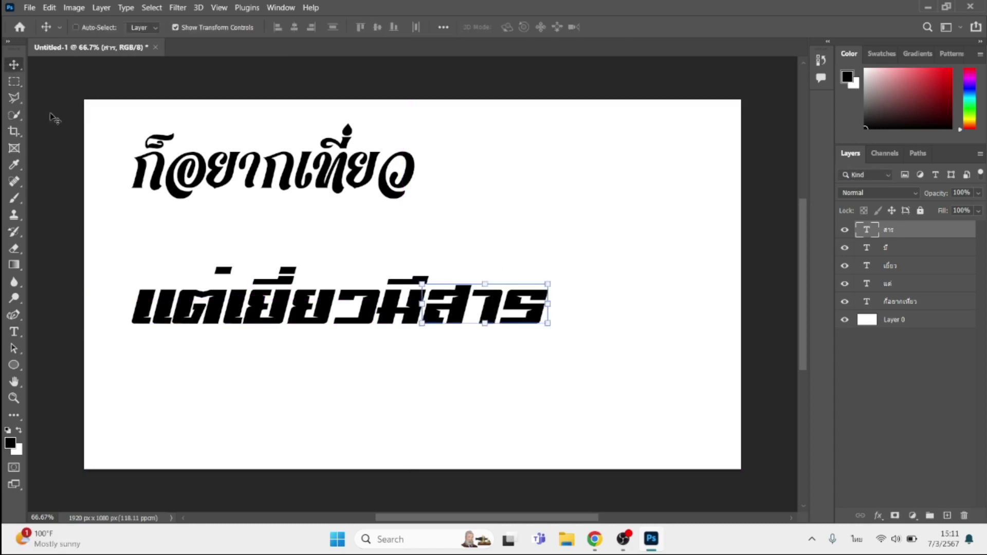
{"action": "left_click", "coordinate": [906, 289], "text": "shift"}
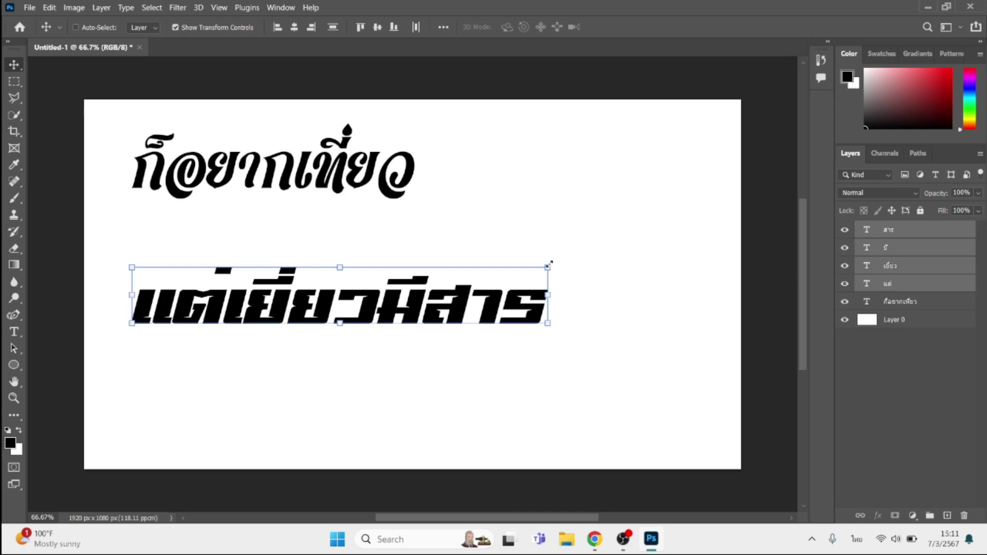
Scale the four second-line words together to about 131%, then select the แต่ layer
{"action": "key", "text": "ctrl+t"}
{"action": "left_click_drag", "start_coordinate": [548, 269], "coordinate": [677, 251]}
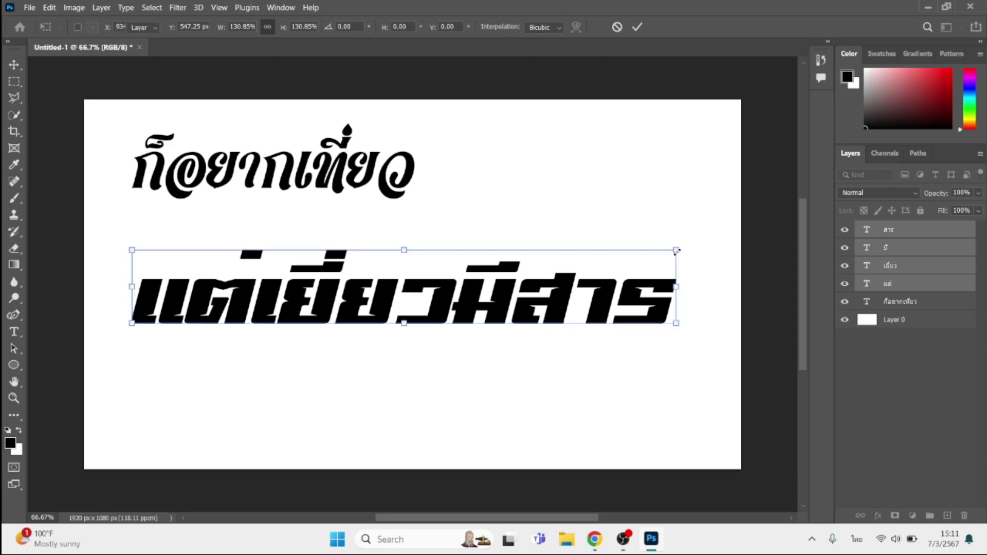
{"action": "key", "text": "Return"}
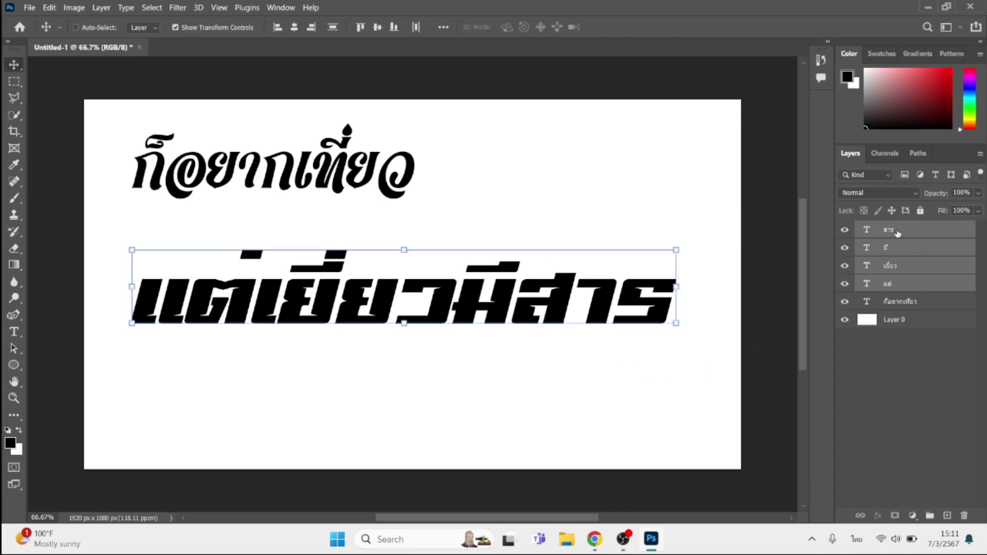
{"action": "left_click", "coordinate": [897, 232]}
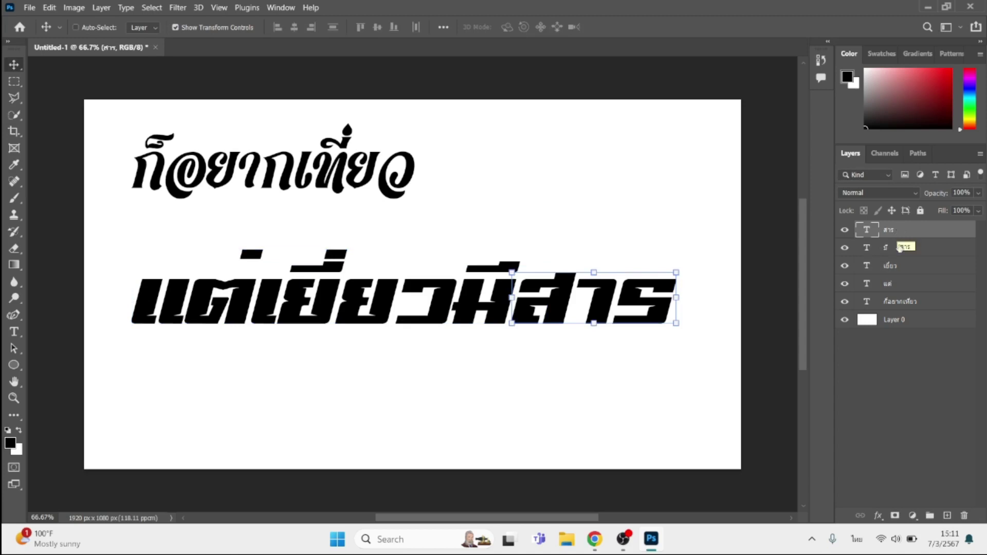
{"action": "left_click", "coordinate": [906, 287]}
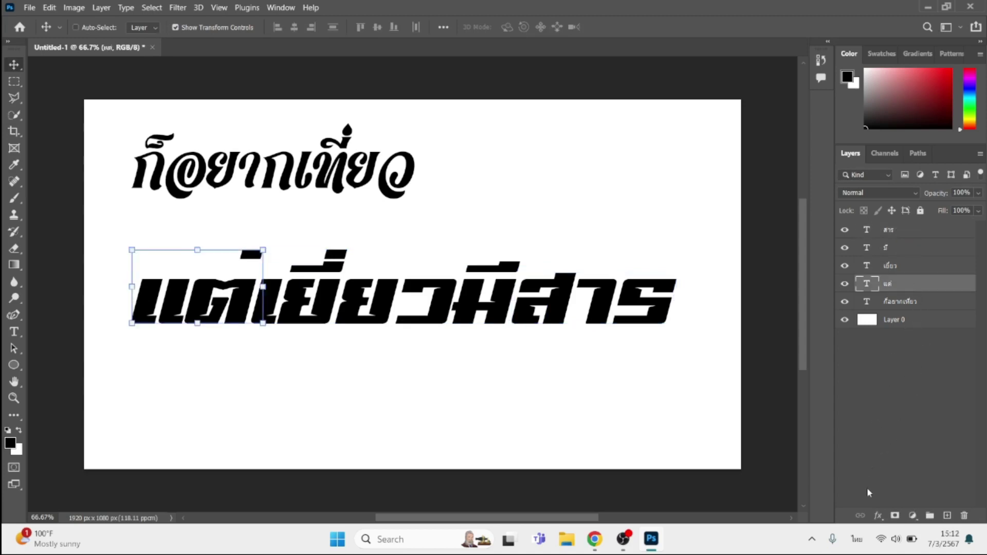
Add a 10 px black stroke to the word แต่
{"action": "left_click", "coordinate": [878, 516]}
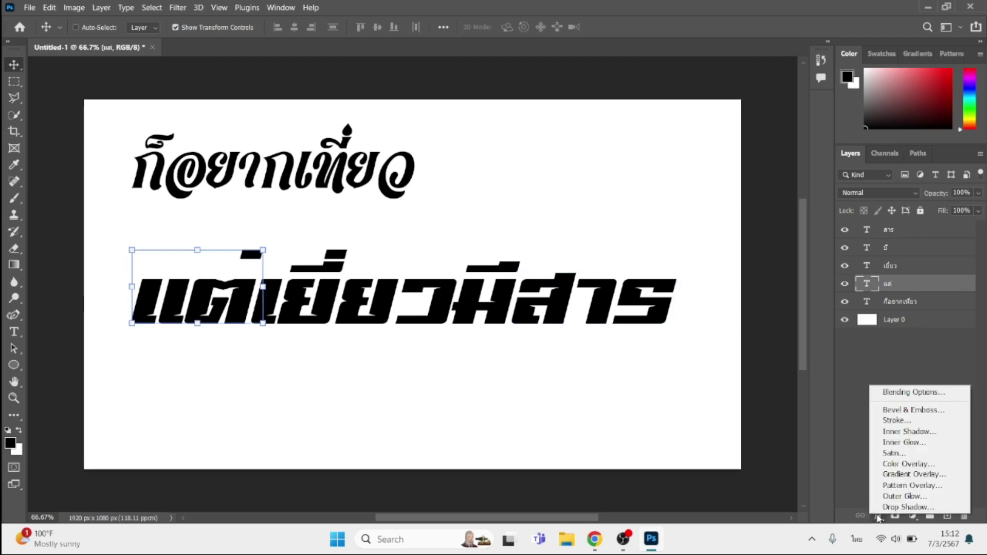
{"action": "left_click", "coordinate": [899, 421]}
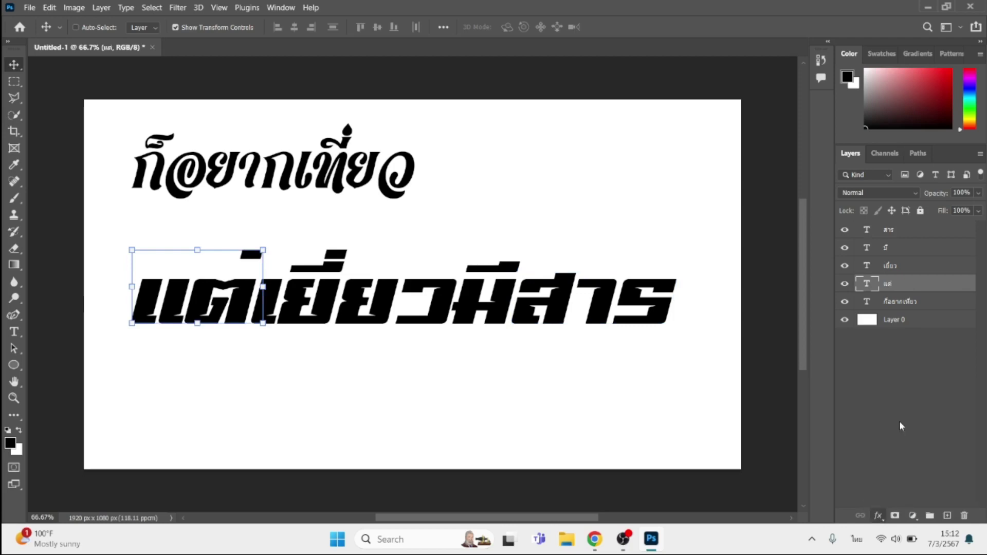
{"action": "type", "text": "10"}
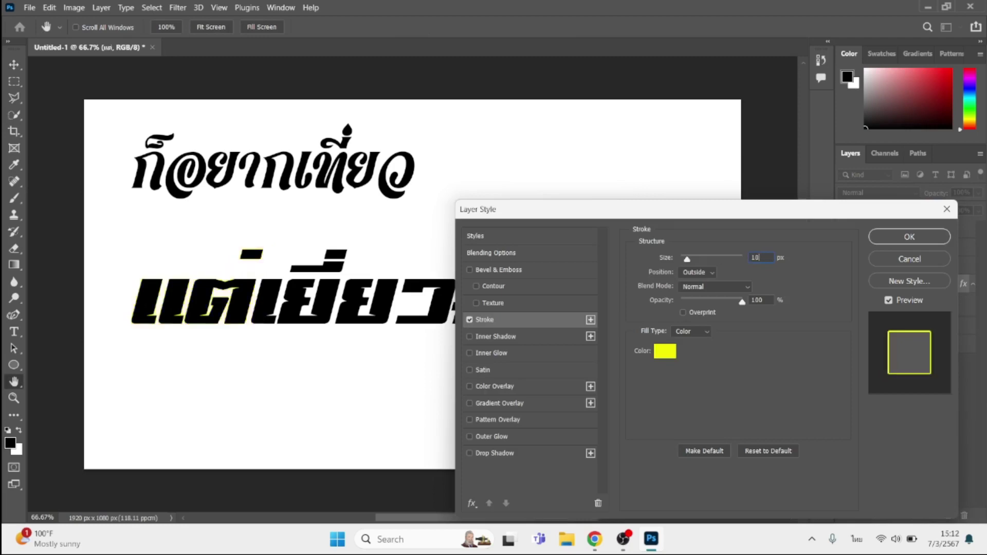
{"action": "left_click", "coordinate": [658, 350]}
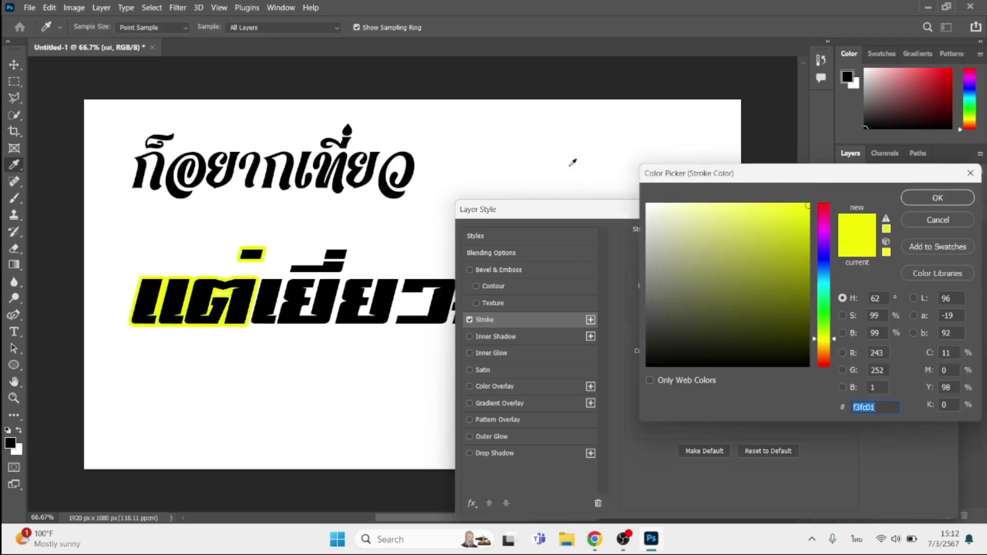
{"action": "left_click", "coordinate": [648, 366]}
{"action": "key", "text": "Return"}
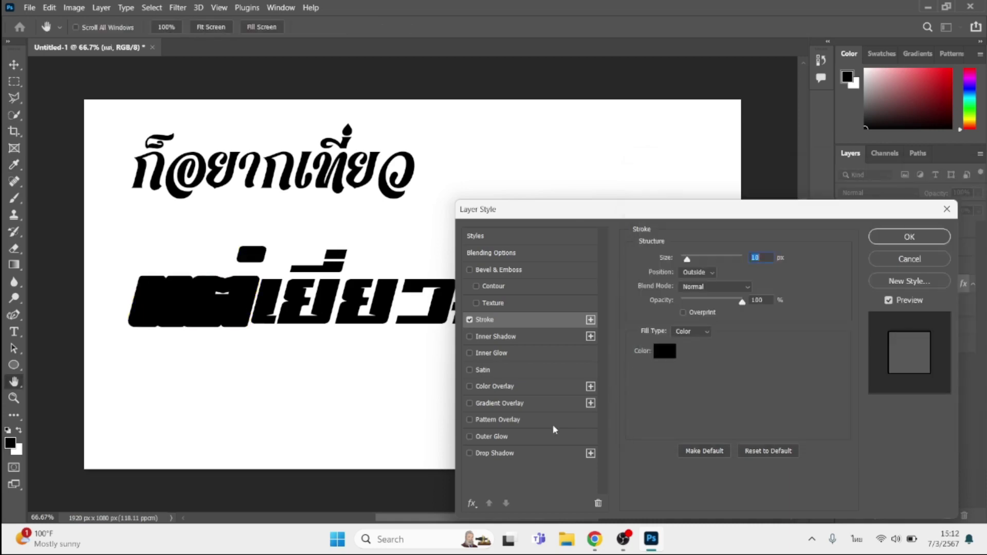
Add a vivid red colour overlay to แต่ and apply the layer style
{"action": "left_click", "coordinate": [528, 390]}
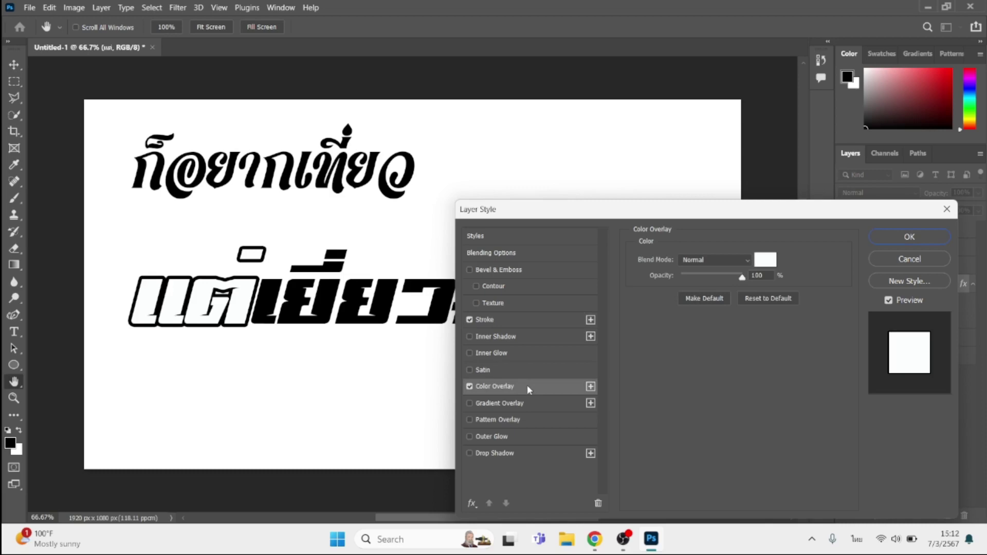
{"action": "left_click", "coordinate": [766, 264]}
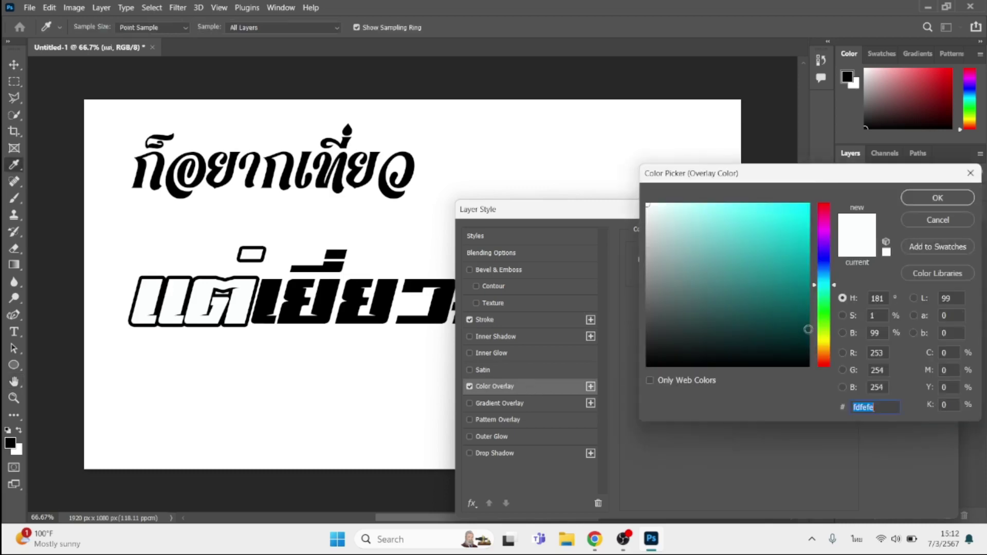
{"action": "left_click", "coordinate": [824, 365]}
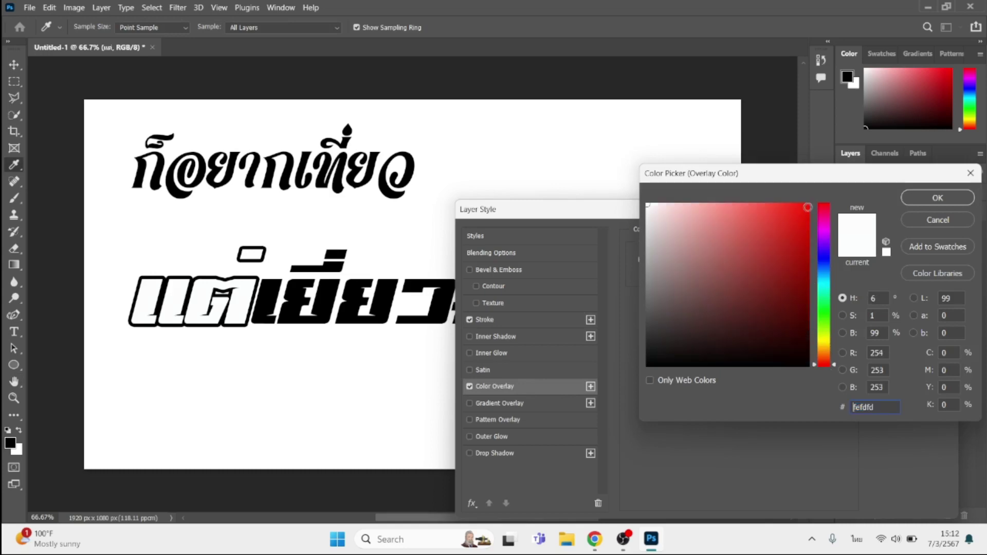
{"action": "left_click", "coordinate": [809, 204]}
{"action": "key", "text": "Return"}
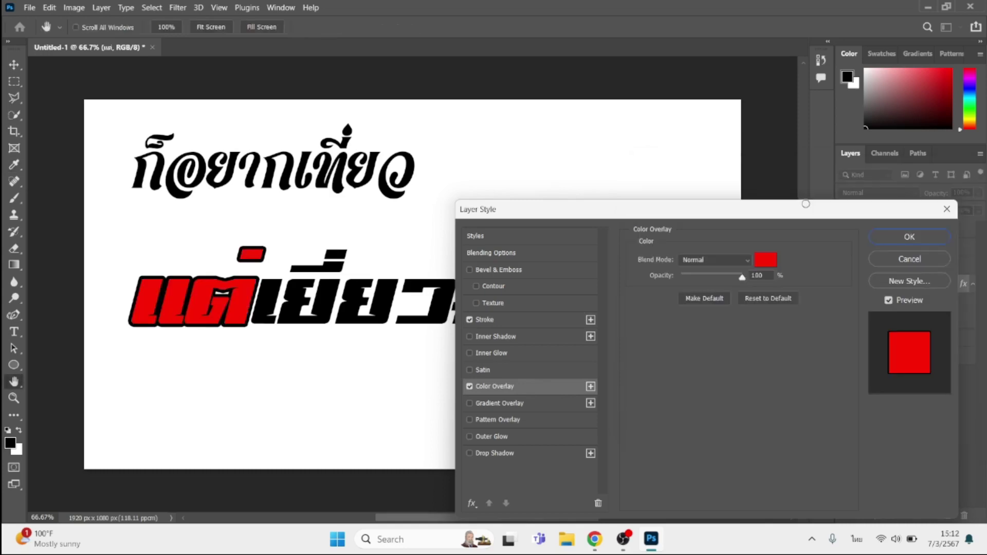
{"action": "key", "text": "Return"}
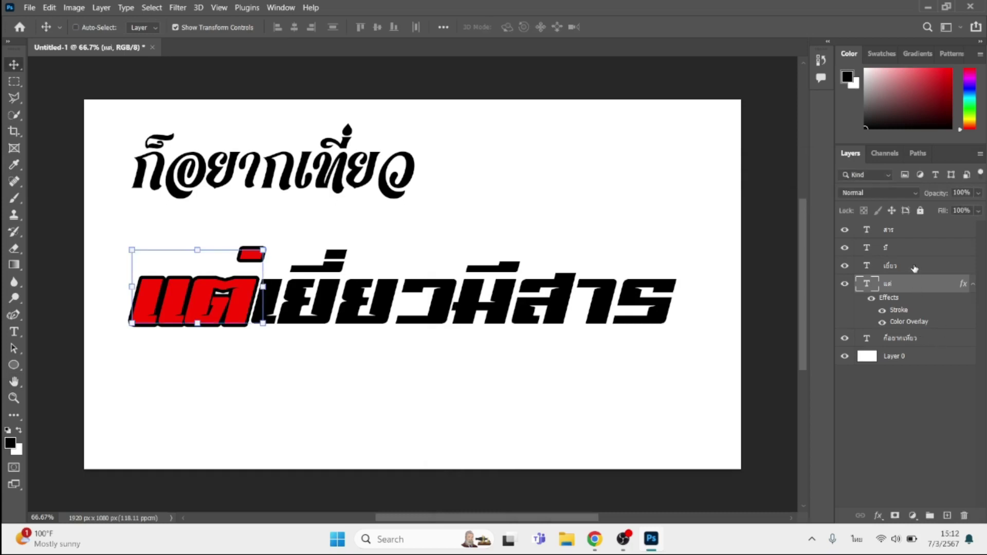
{"action": "left_click", "coordinate": [914, 267]}
Give เยี่ยว a black stroke and a green colour overlay
{"action": "left_click", "coordinate": [871, 505]}
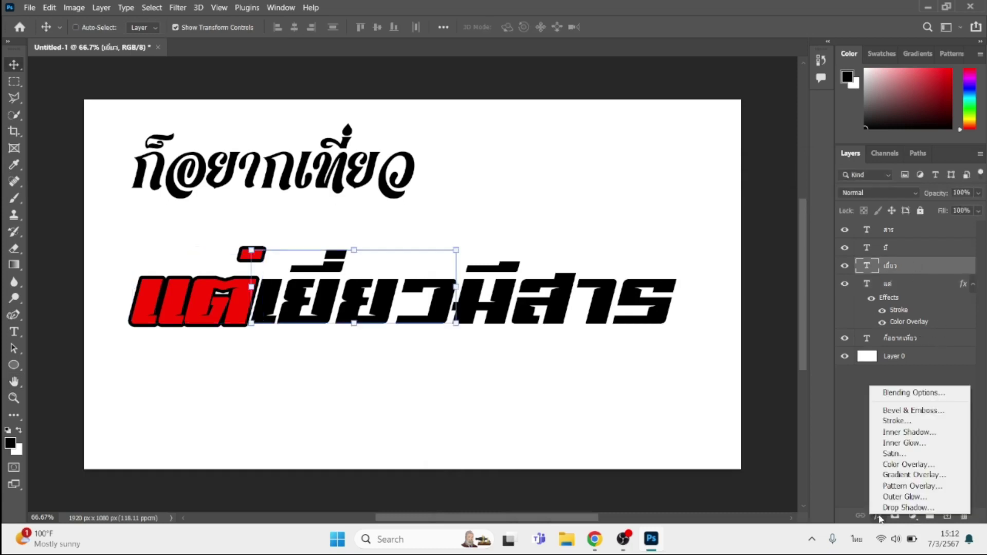
{"action": "left_click", "coordinate": [897, 421]}
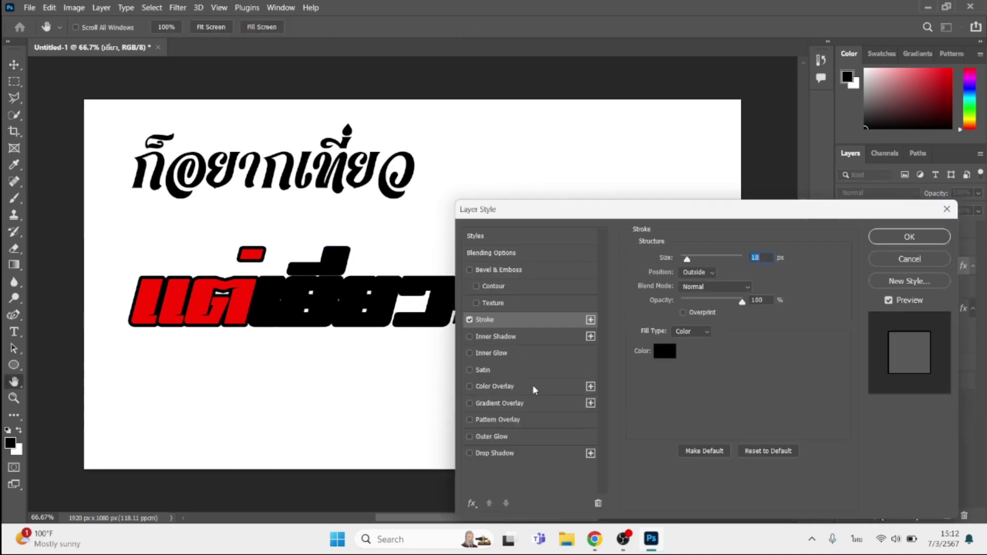
{"action": "left_click", "coordinate": [535, 390]}
{"action": "left_click", "coordinate": [766, 259]}
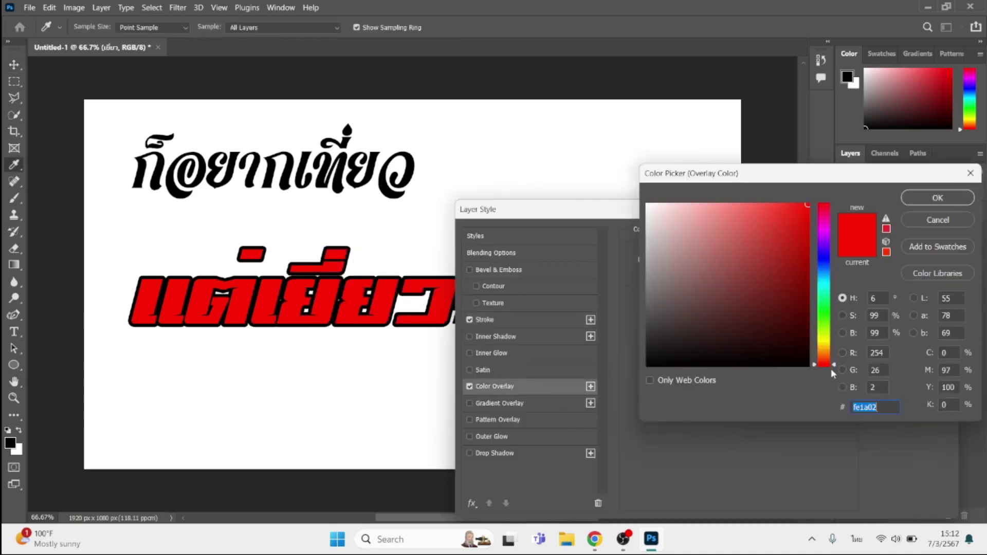
{"action": "left_click", "coordinate": [824, 323]}
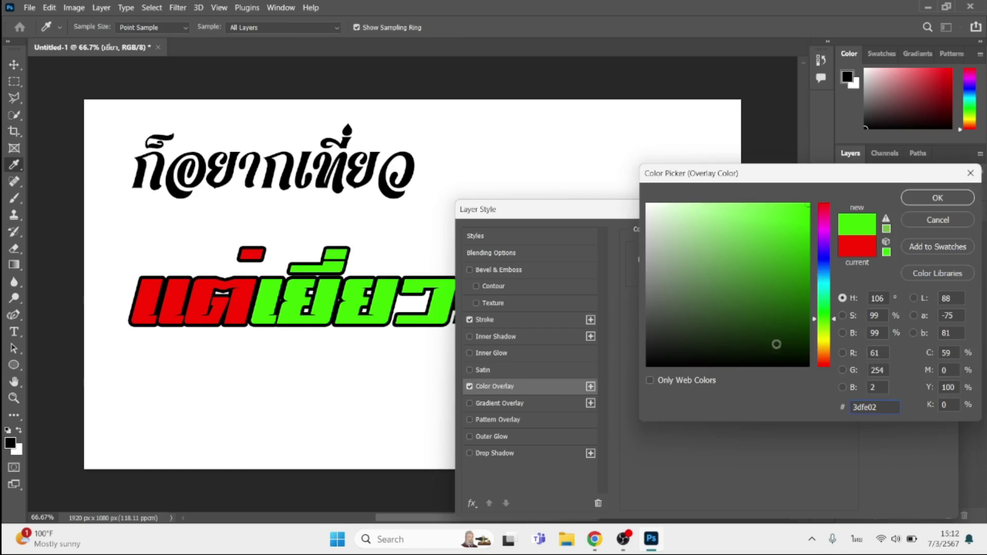
{"action": "key", "text": "Return"}
{"action": "key", "text": "Return"}
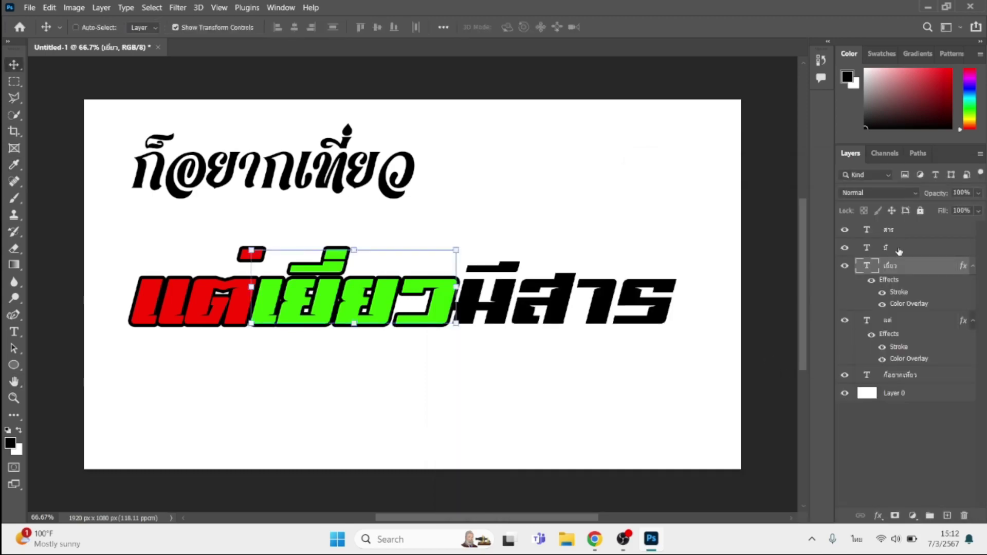
{"action": "left_click", "coordinate": [899, 251]}
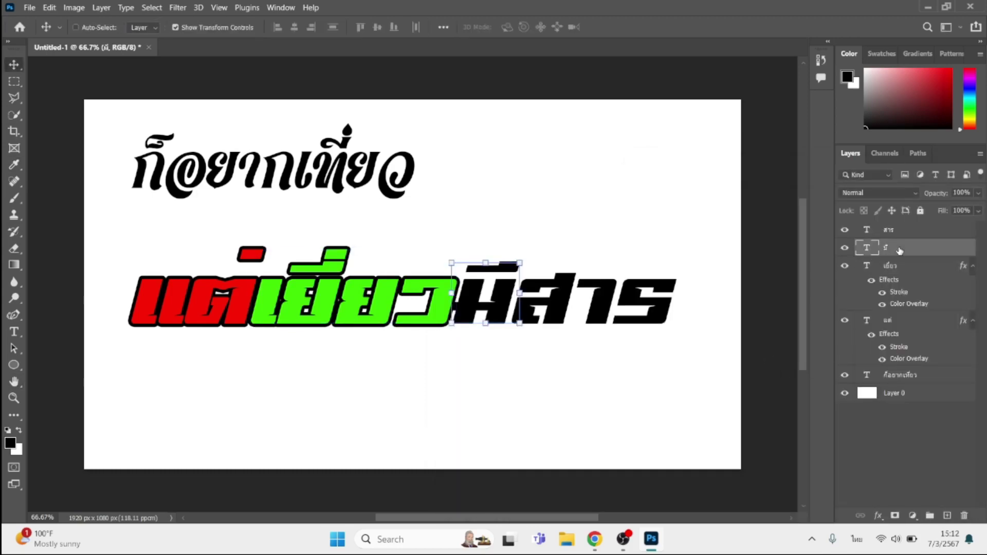
Give มี a black stroke and yellow colour overlay, with bevel turned off
{"action": "left_click", "coordinate": [878, 515]}
{"action": "left_click", "coordinate": [904, 414]}
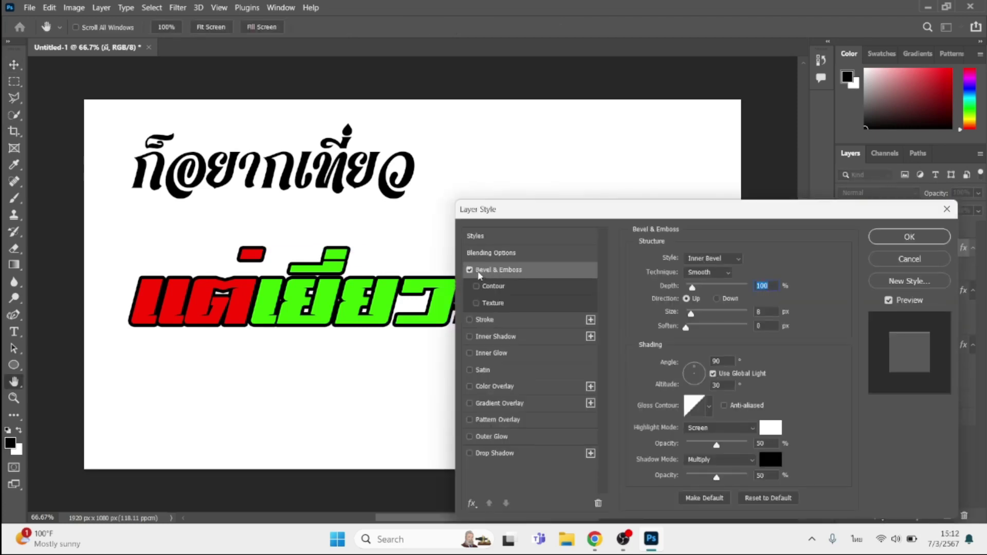
{"action": "left_click", "coordinate": [470, 269]}
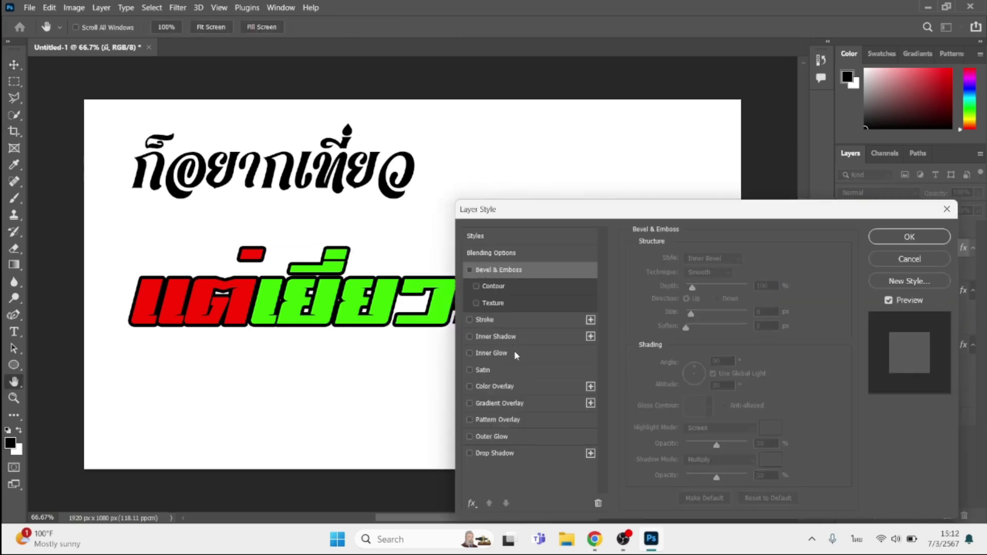
{"action": "left_click", "coordinate": [503, 320]}
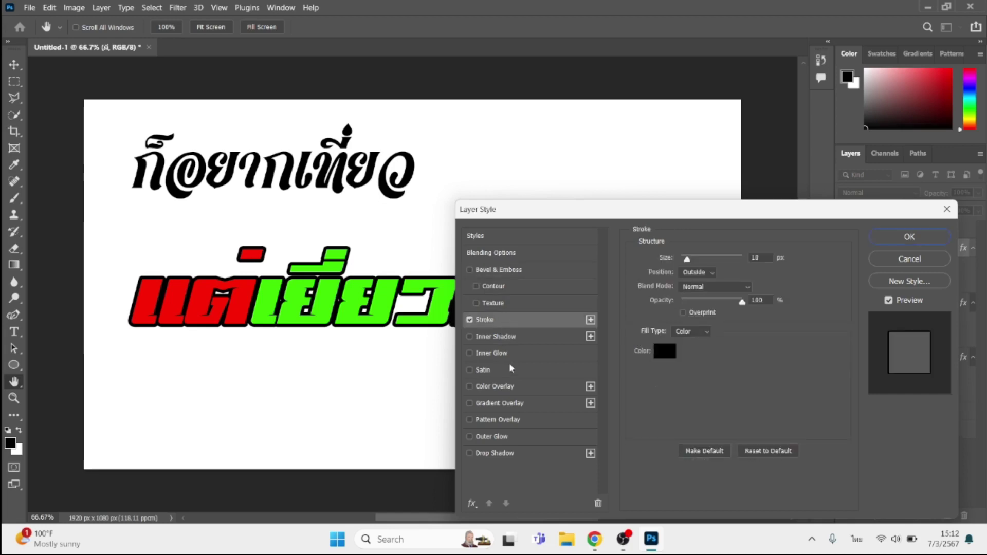
{"action": "left_click", "coordinate": [510, 392]}
{"action": "left_click", "coordinate": [766, 260]}
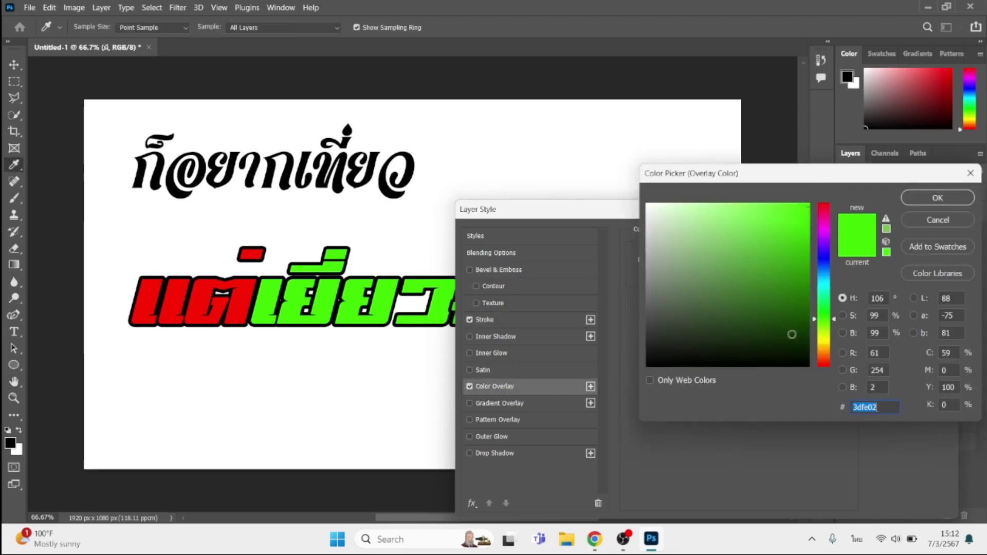
{"action": "left_click", "coordinate": [827, 346]}
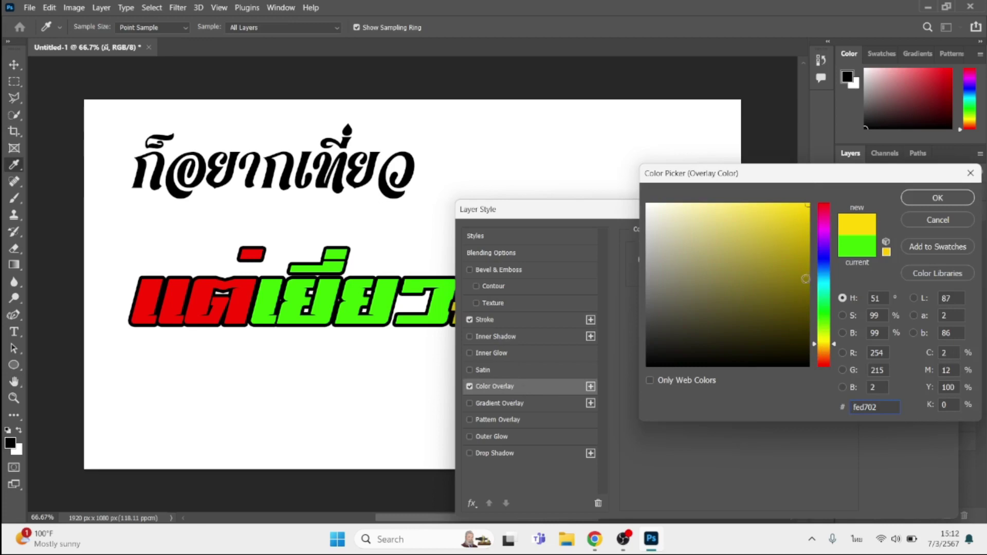
{"action": "key", "text": "Return"}
{"action": "key", "text": "Return"}
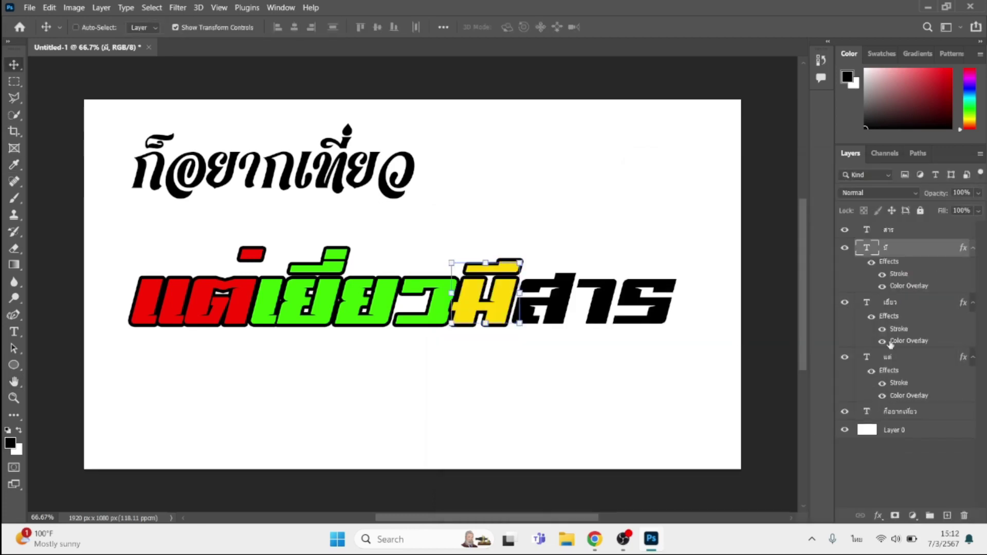
{"action": "left_click", "coordinate": [900, 231]}
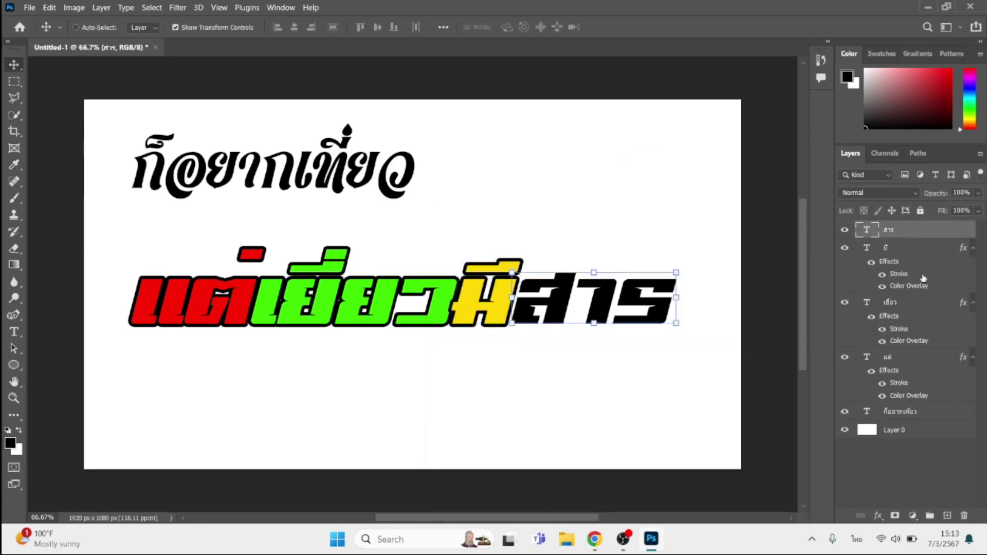
Give สาร a black stroke and a magenta (fe02a2) colour overlay
{"action": "left_click", "coordinate": [878, 516]}
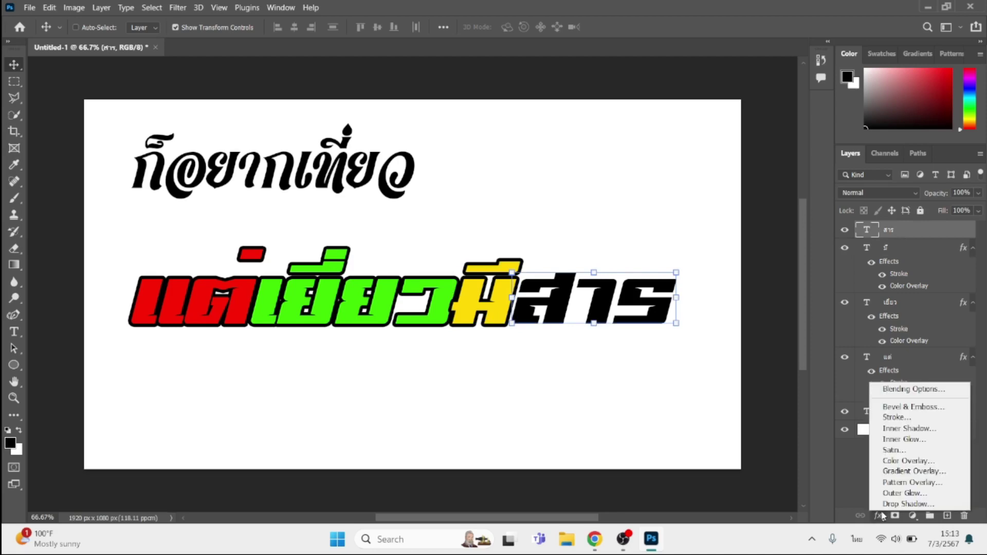
{"action": "left_click", "coordinate": [894, 423]}
{"action": "double_click", "coordinate": [894, 423]}
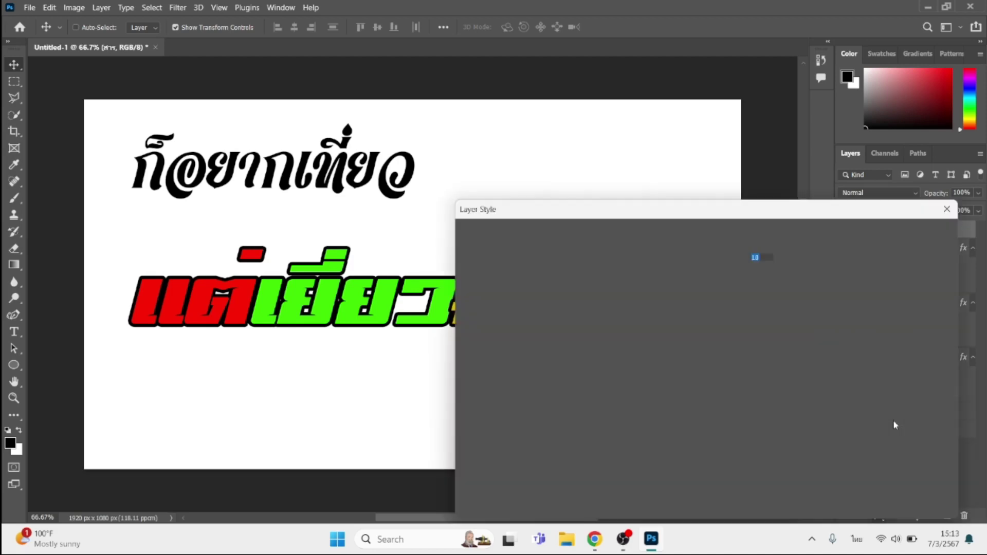
{"action": "left_click", "coordinate": [535, 391]}
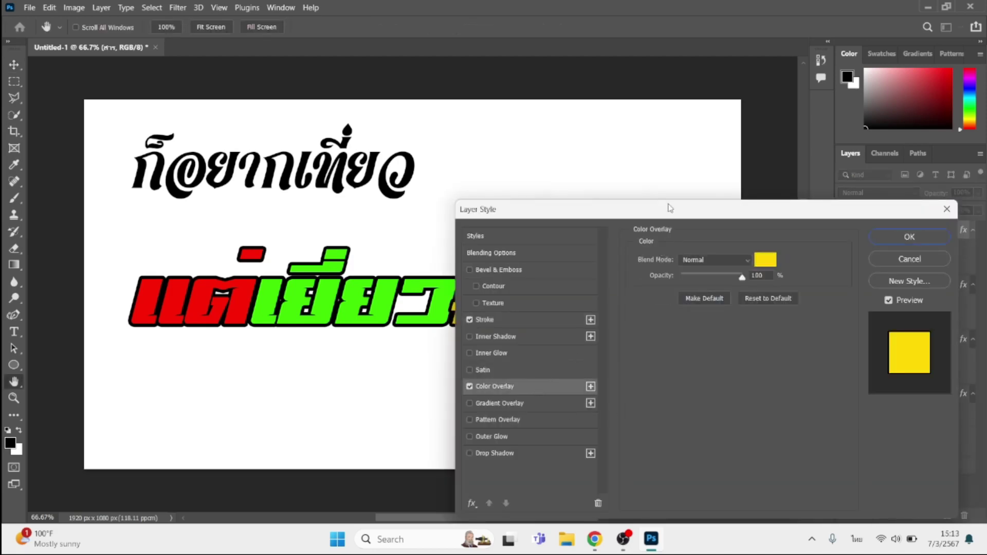
{"action": "left_click_drag", "start_coordinate": [670, 208], "coordinate": [682, 315]}
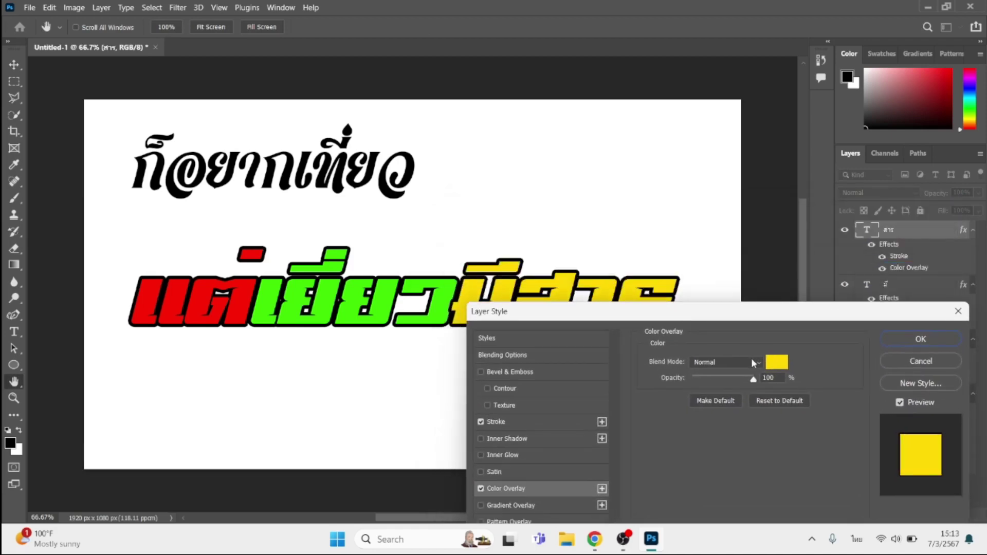
{"action": "left_click", "coordinate": [776, 363]}
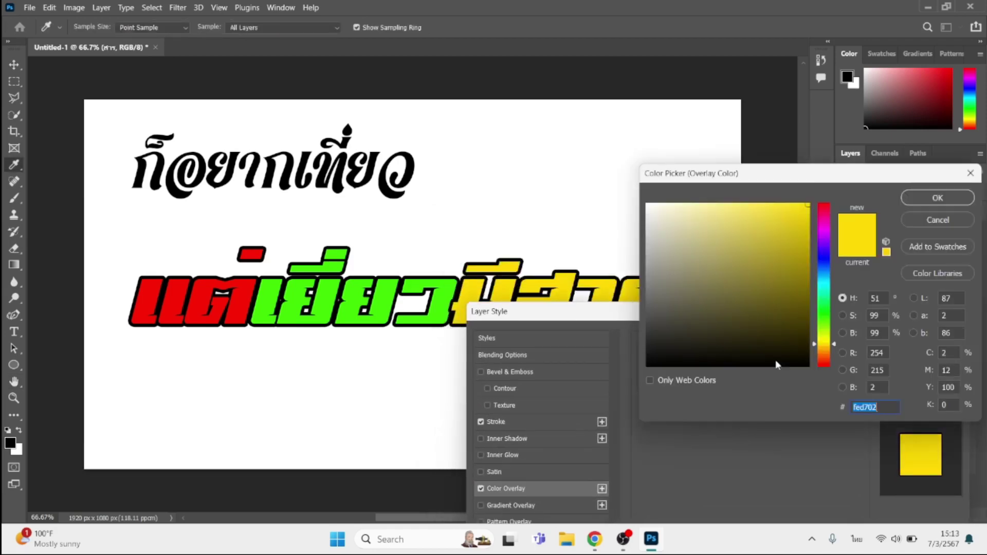
{"action": "left_click", "coordinate": [826, 222]}
{"action": "key", "text": "Return"}
{"action": "key", "text": "Return"}
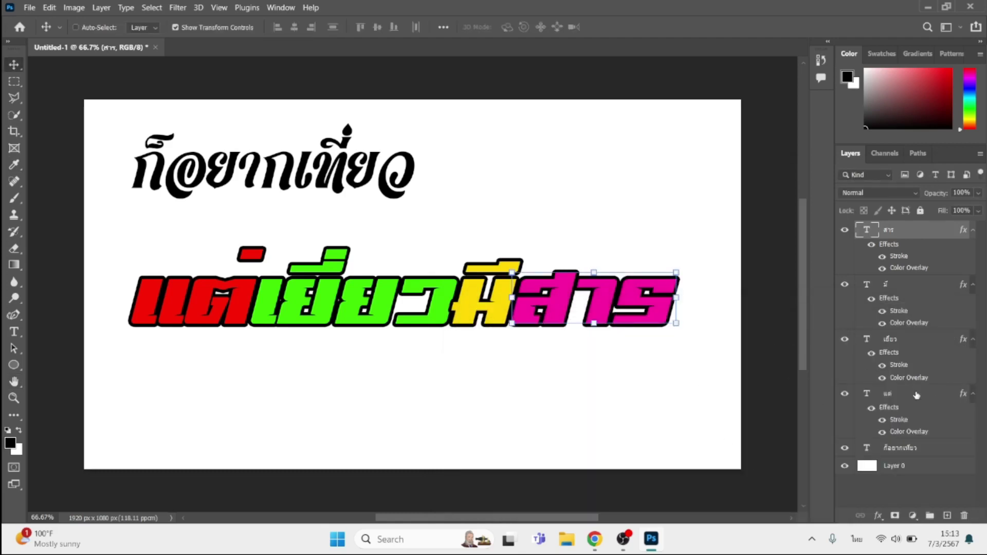
Nudge the green word เยี่ยว a couple of pixels right with the arrow keys
{"action": "left_click", "coordinate": [910, 351]}
{"action": "key", "text": "Right"}
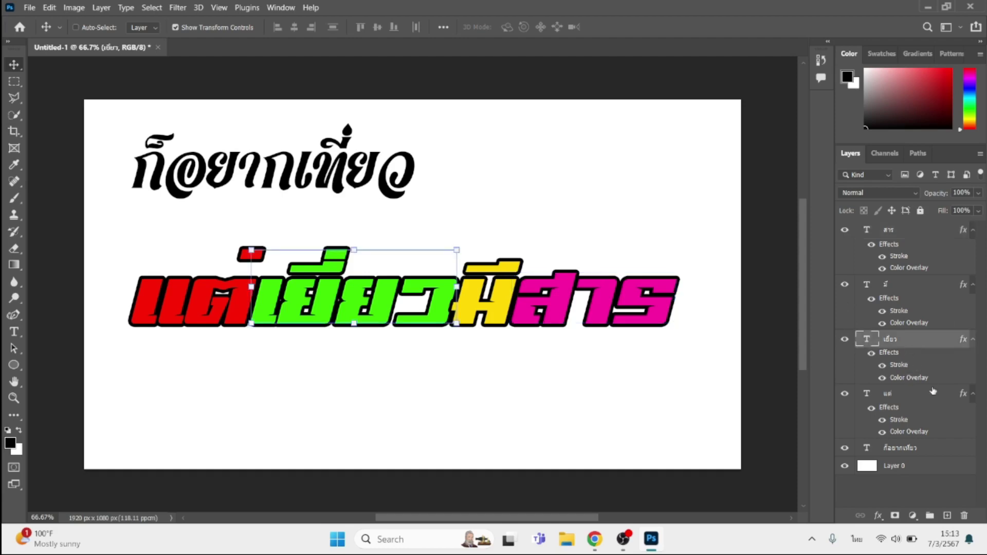
{"action": "key", "text": "Right"}
{"action": "key", "text": "Right"}
{"action": "key", "text": "Right"}
{"action": "key", "text": "Right"}
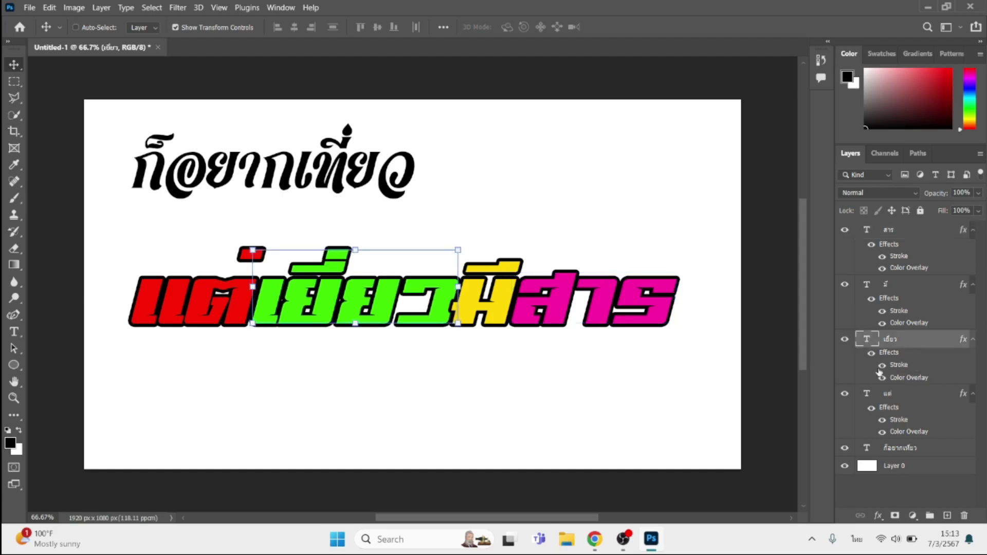
{"action": "key", "text": "Right"}
{"action": "key", "text": "Left"}
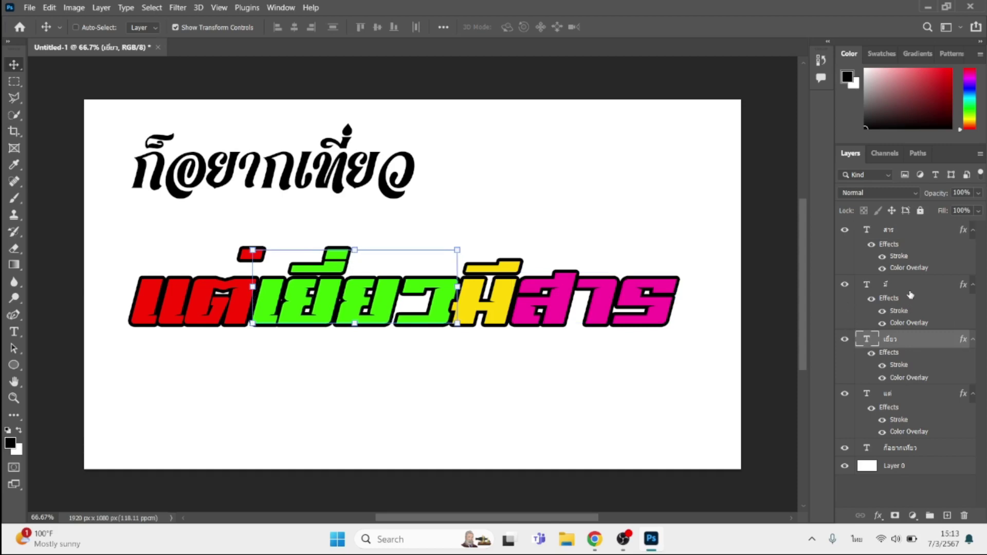
Nudge the yellow word มี left and the magenta word สาร slightly right
{"action": "left_click", "coordinate": [913, 289]}
{"action": "key", "text": "Left"}
{"action": "key", "text": "Left"}
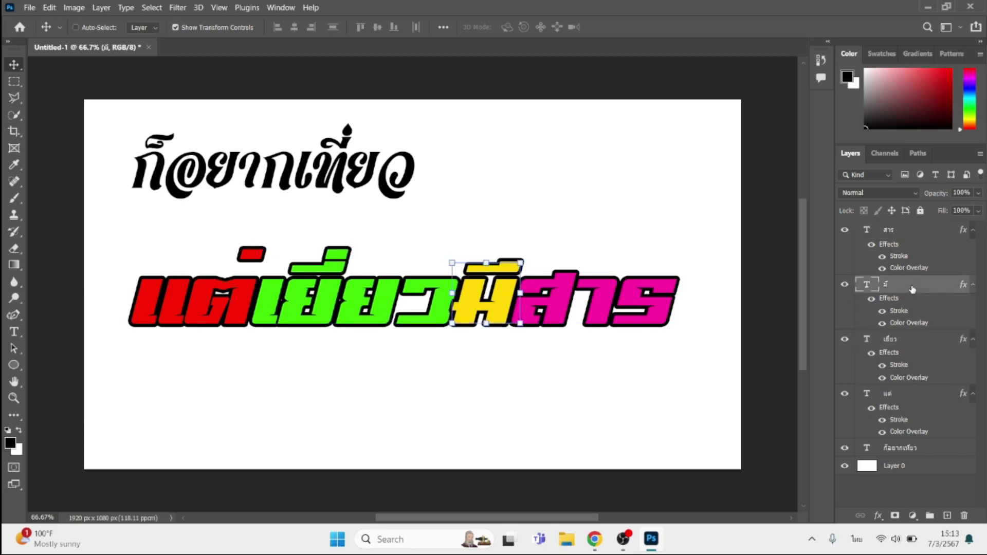
{"action": "key", "text": "Left"}
{"action": "key", "text": "Left"}
{"action": "key", "text": "Left"}
{"action": "key", "text": "Left"}
{"action": "key", "text": "Left"}
{"action": "key", "text": "Left"}
{"action": "key", "text": "Left"}
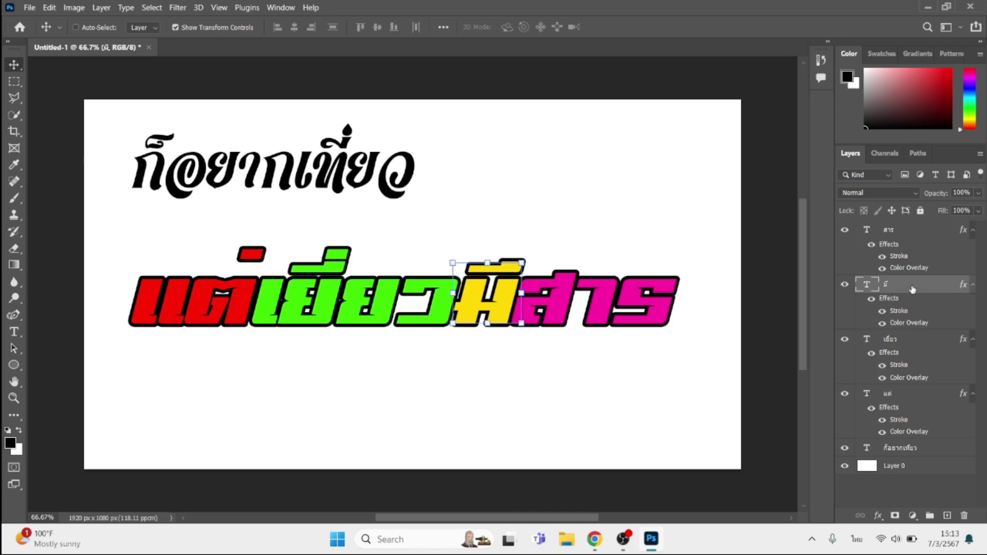
{"action": "key", "text": "Left"}
{"action": "key", "text": "Left"}
{"action": "key", "text": "Right"}
{"action": "key", "text": "Right"}
{"action": "key", "text": "Right"}
{"action": "key", "text": "Right"}
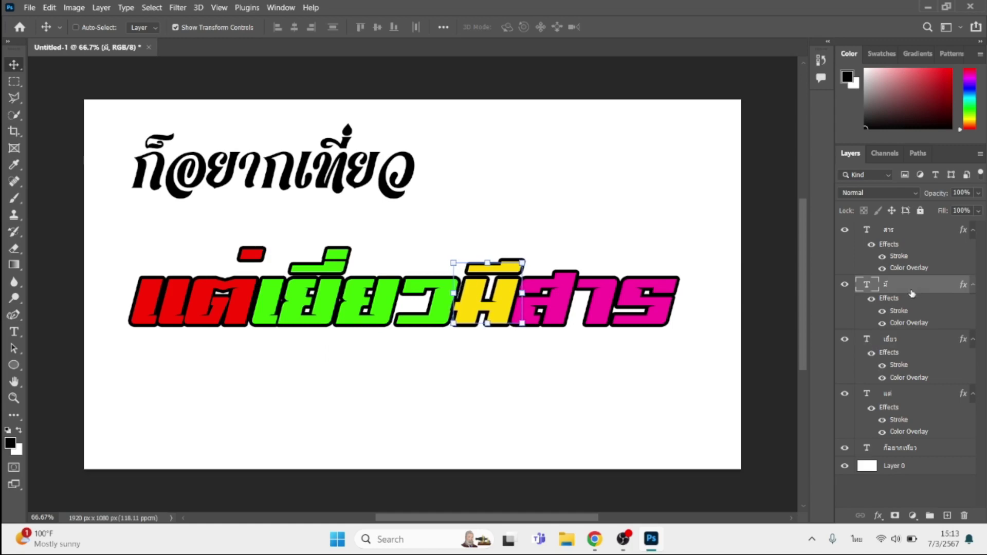
{"action": "left_click", "coordinate": [905, 238]}
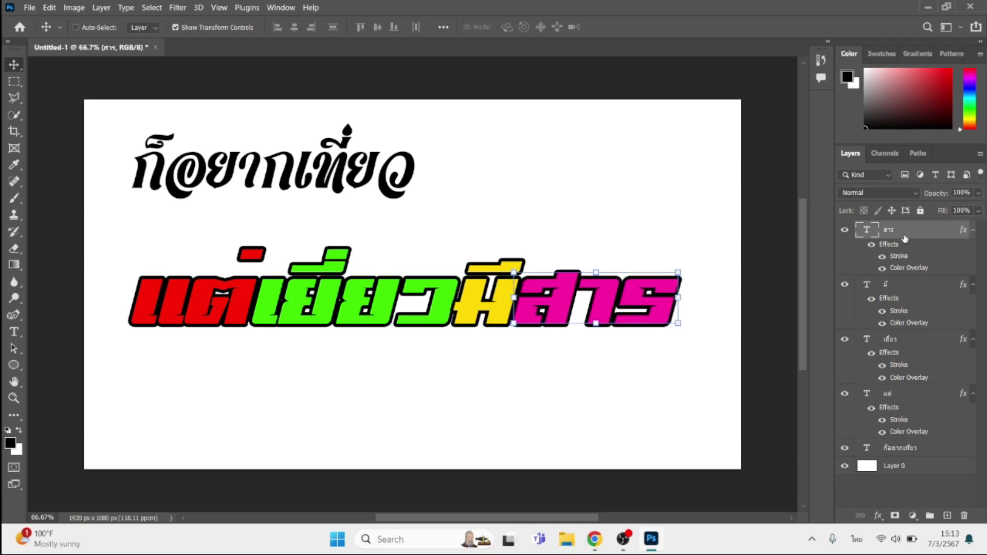
{"action": "key", "text": "Right"}
{"action": "key", "text": "Right"}
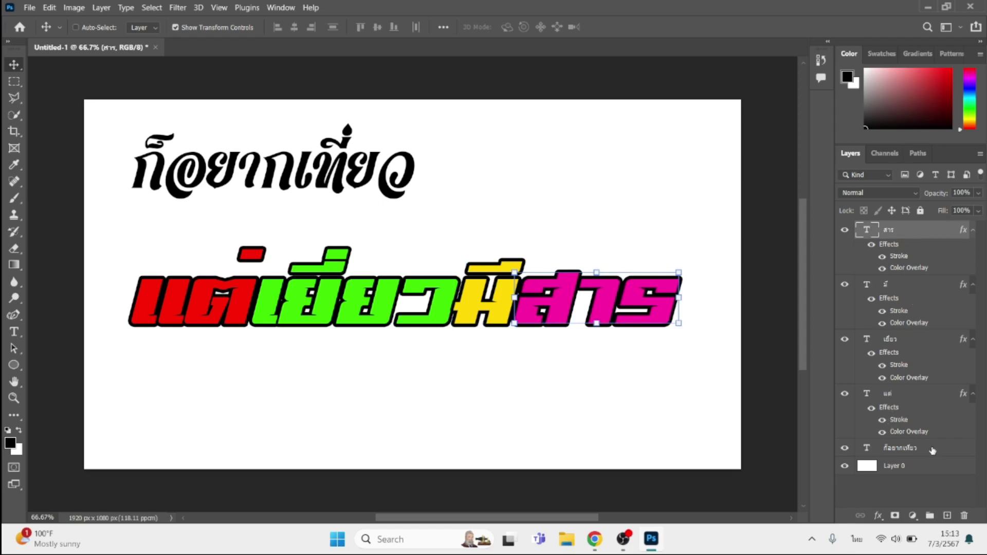
{"action": "left_click", "coordinate": [905, 448]}
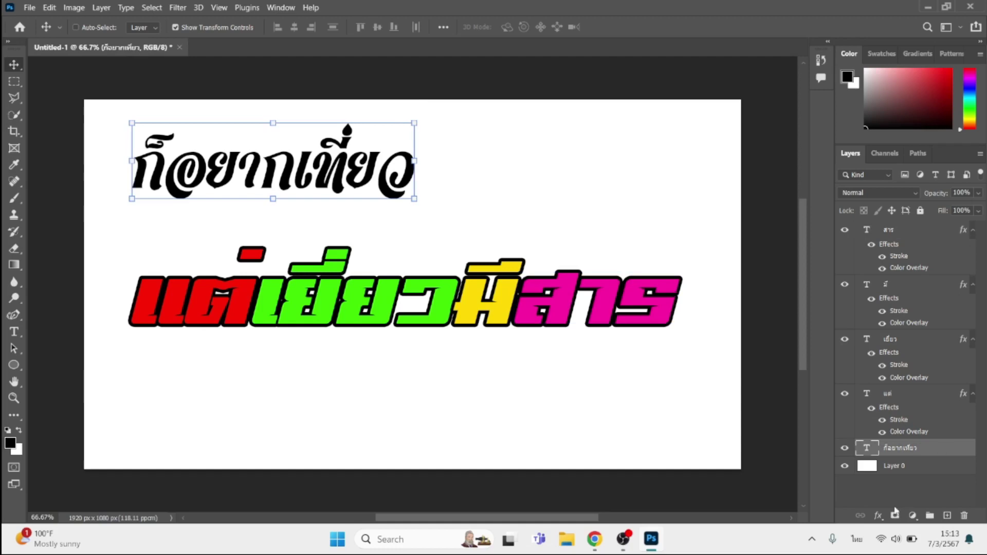
Give ก็อยากเที่ยว a 10 px black outside stroke and a white colour overlay
{"action": "left_click", "coordinate": [879, 516]}
{"action": "left_click", "coordinate": [901, 427]}
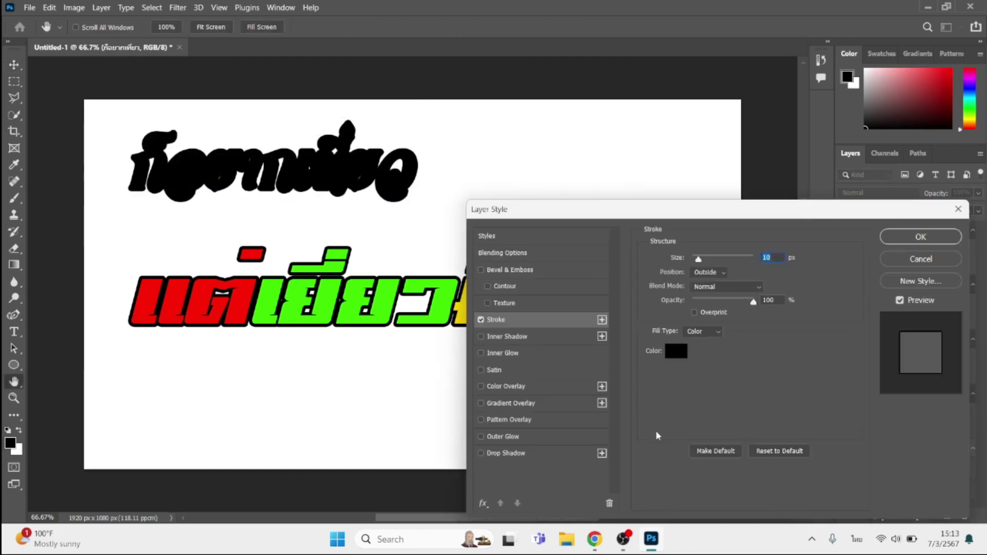
{"action": "left_click", "coordinate": [526, 387]}
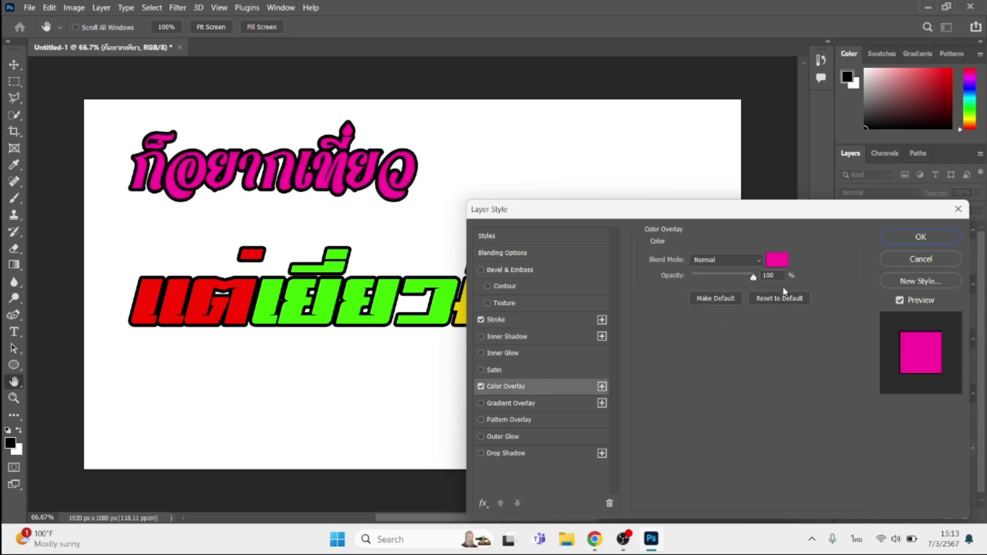
{"action": "left_click", "coordinate": [772, 262]}
{"action": "left_click", "coordinate": [653, 134]}
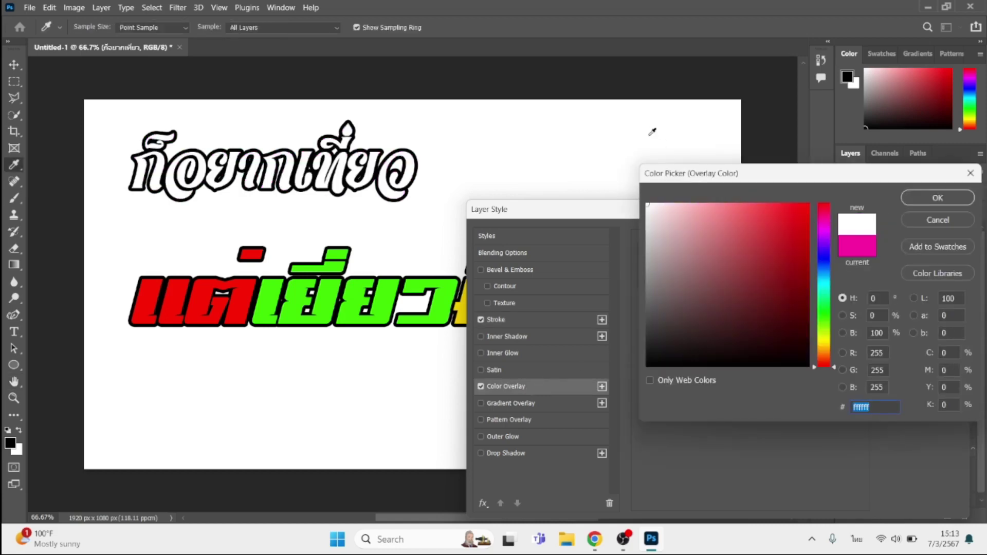
{"action": "key", "text": "Return"}
{"action": "key", "text": "Return"}
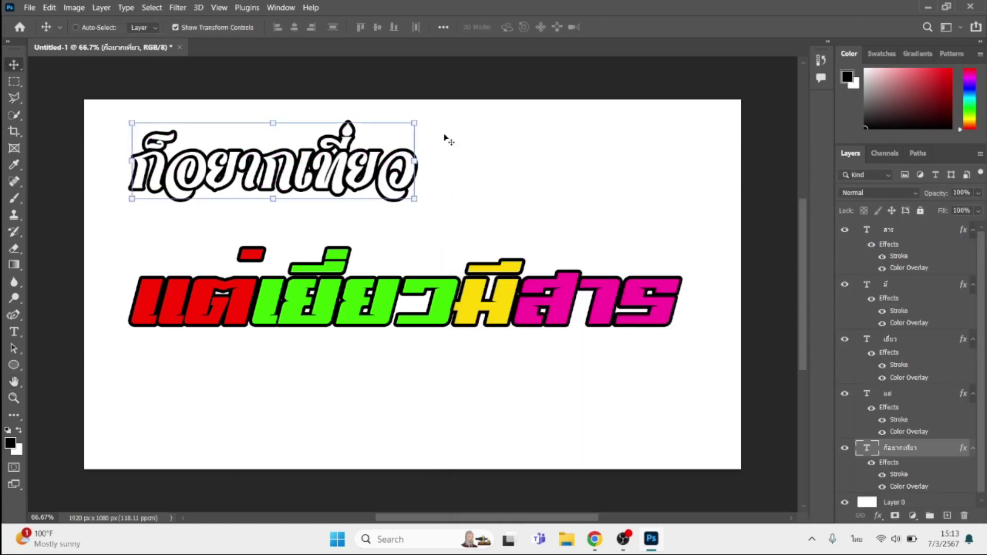
Shrink the white top line and place it just above the second line's left end
{"action": "left_click_drag", "start_coordinate": [414, 123], "coordinate": [264, 189]}
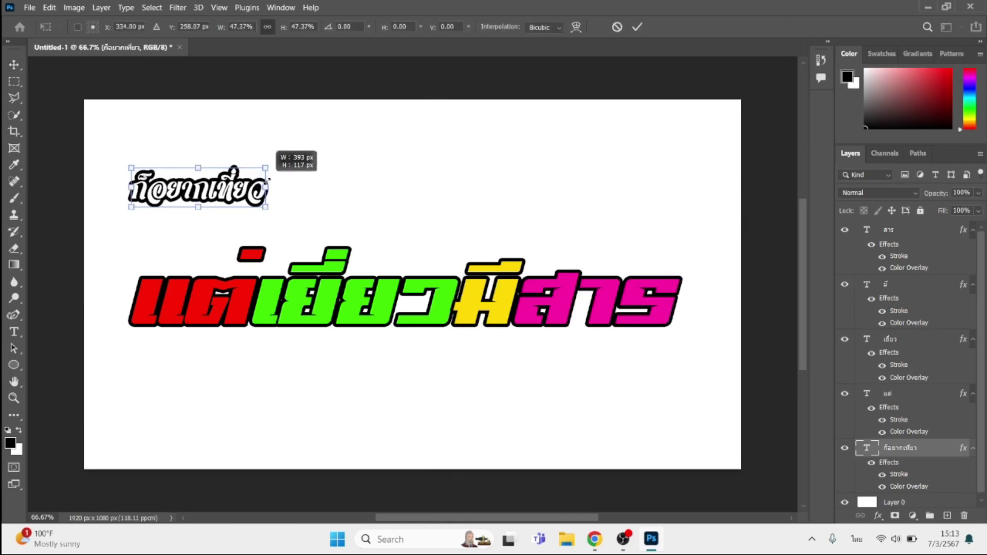
{"action": "mouse_move", "coordinate": [179, 198]}
{"action": "left_mouse_down"}
{"action": "mouse_move", "coordinate": [200, 216]}
{"action": "mouse_move", "coordinate": [173, 288]}
{"action": "left_mouse_up"}
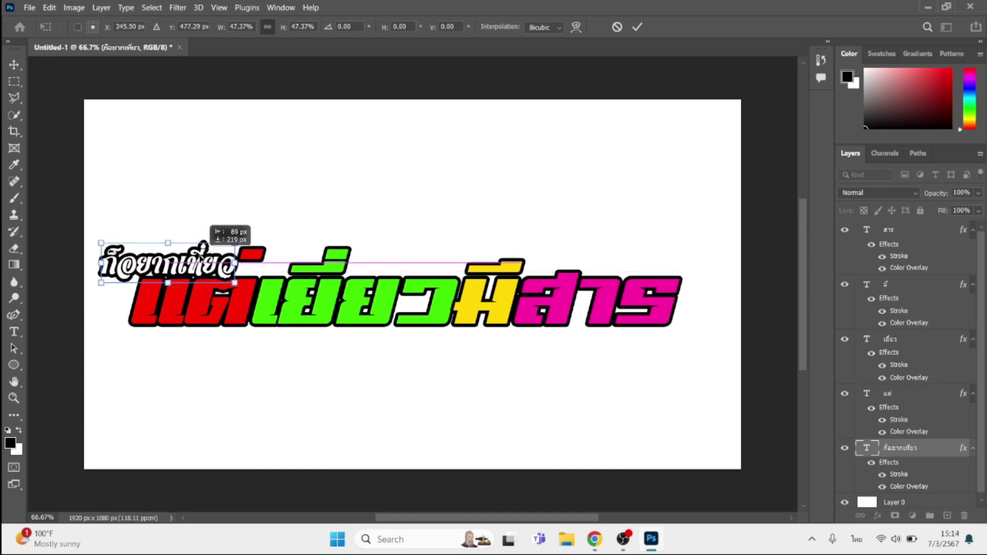
{"action": "left_click_drag", "start_coordinate": [203, 257], "coordinate": [204, 246]}
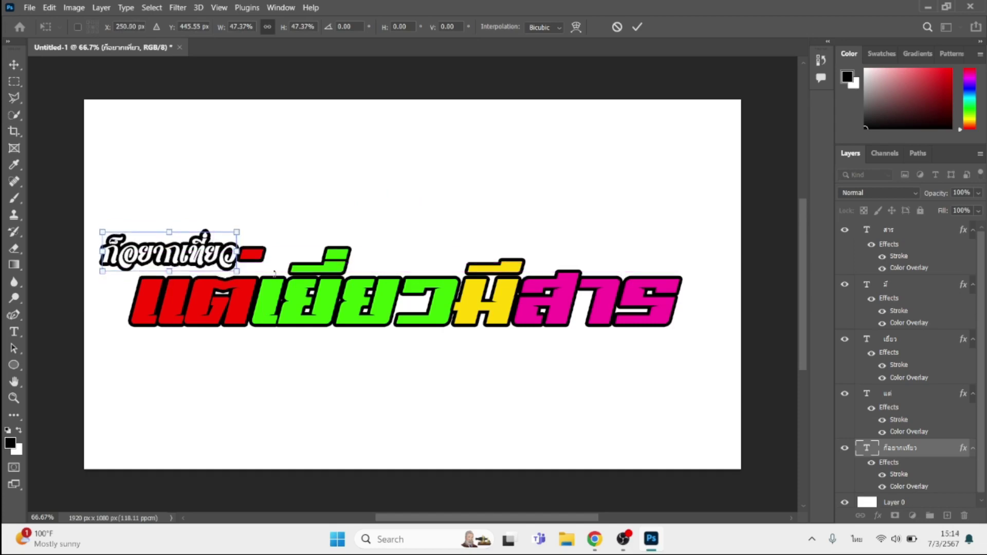
{"action": "key", "text": "Return"}
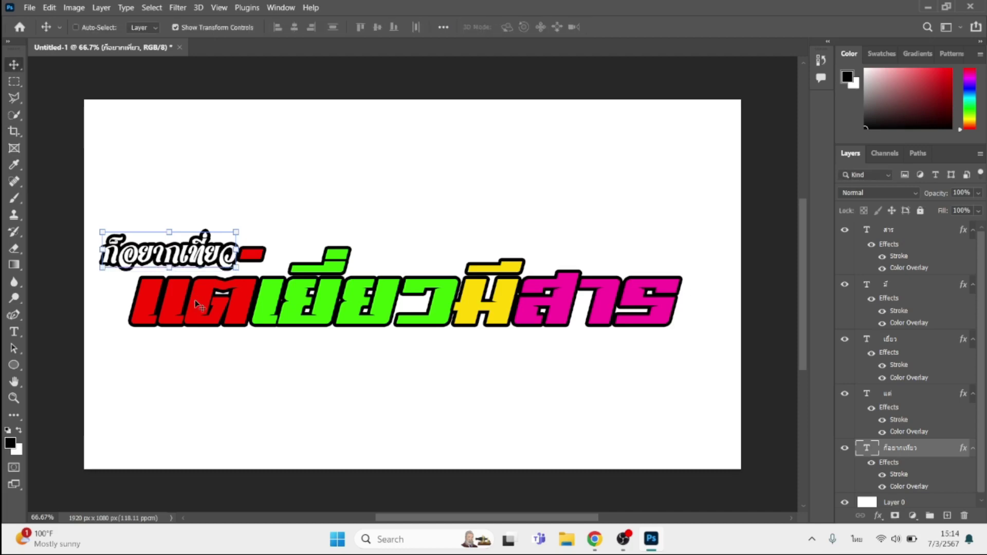
{"action": "left_click_drag", "start_coordinate": [189, 296], "coordinate": [186, 309]}
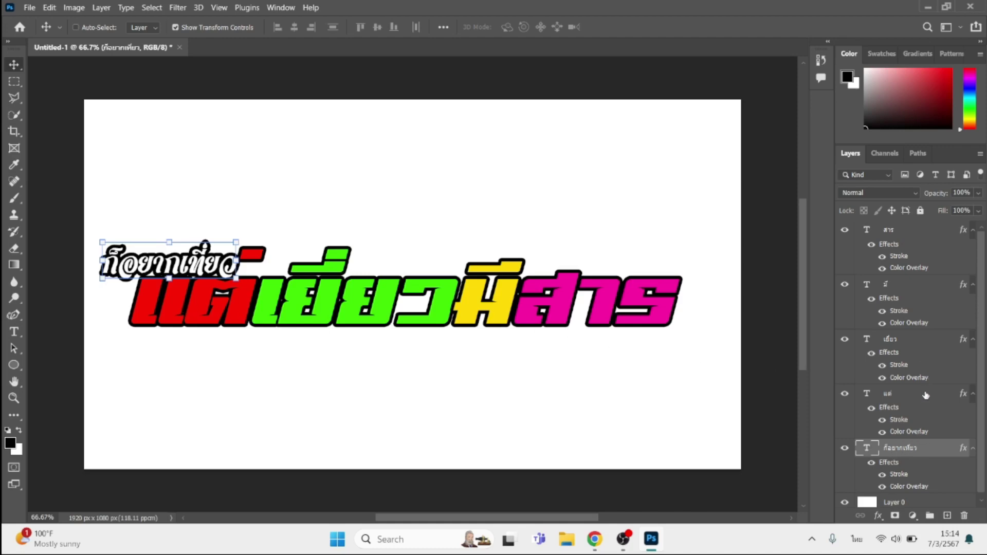
{"action": "left_click", "coordinate": [923, 235], "text": "shift"}
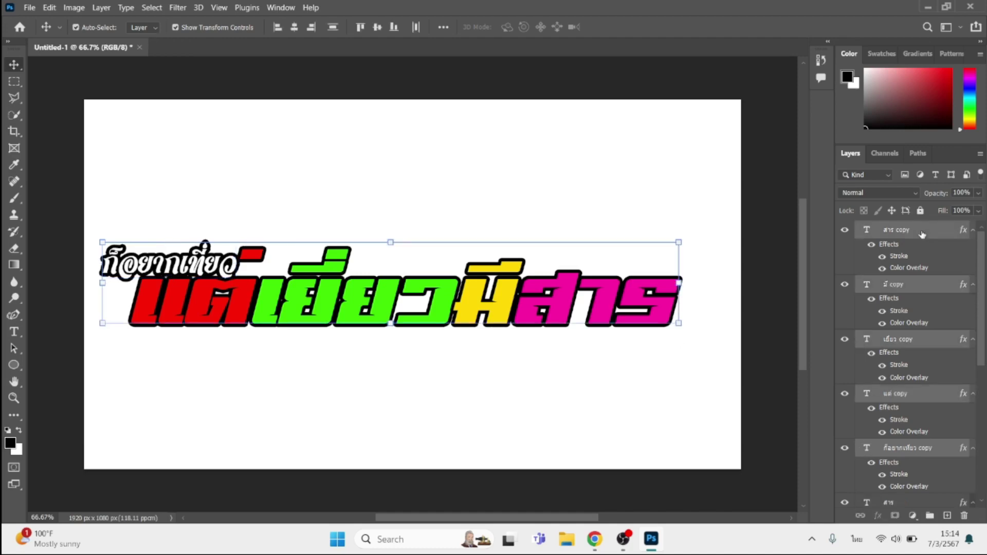
Duplicate all text layers, nudge the copies 2 px up and 3 px right, and hide the top copy's Color Overlay
{"action": "mouse_move", "coordinate": [923, 235]}
{"action": "left_mouse_down"}
{"action": "mouse_move", "coordinate": [946, 516]}
{"action": "mouse_move", "coordinate": [906, 499]}
{"action": "left_mouse_up"}
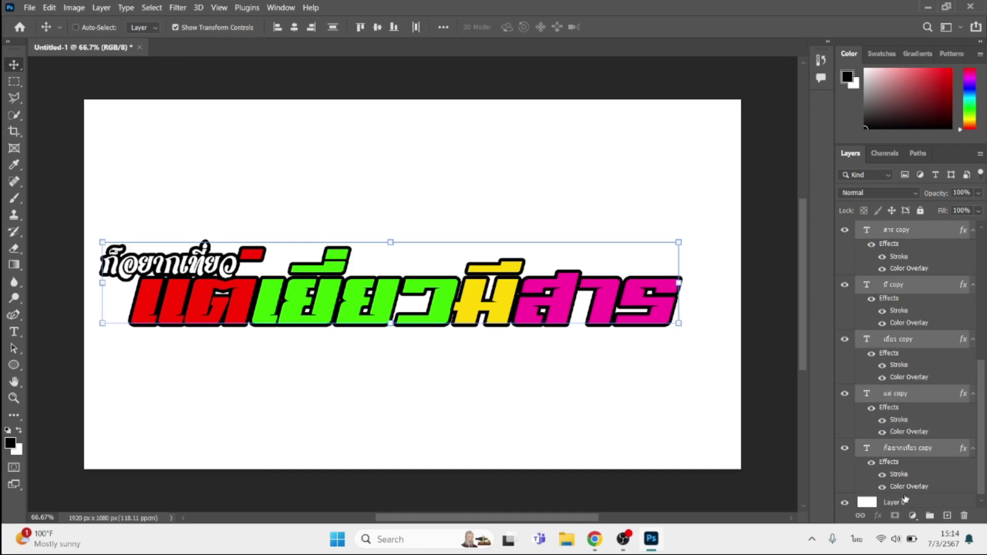
{"action": "key", "text": "Up"}
{"action": "key", "text": "Up"}
{"action": "key", "text": "Up"}
{"action": "key", "text": "Up"}
{"action": "key", "text": "Up"}
{"action": "key", "text": "Up"}
{"action": "key", "text": "Up"}
{"action": "key", "text": "Up"}
{"action": "key", "text": "Up"}
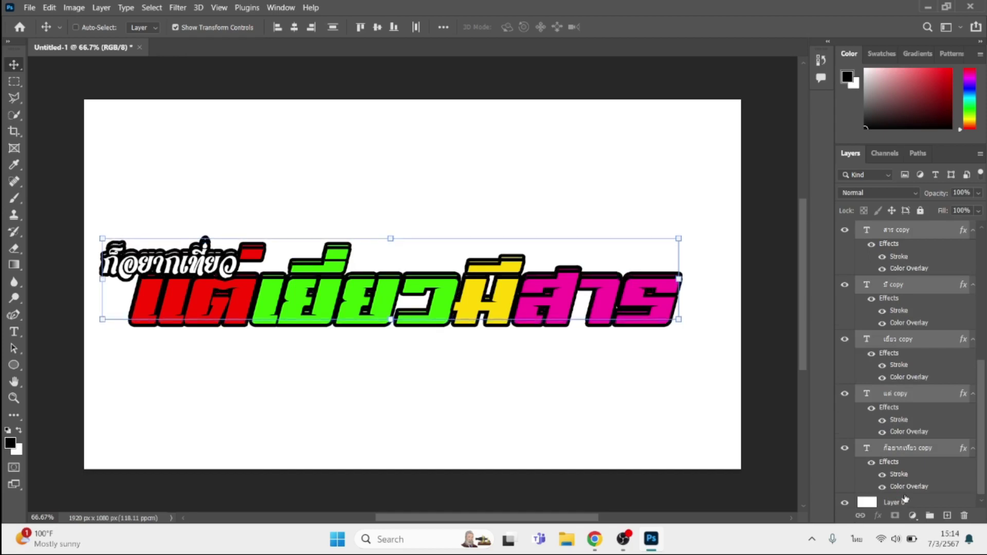
{"action": "key", "text": "Up"}
{"action": "key", "text": "Right"}
{"action": "key", "text": "Right"}
{"action": "key", "text": "Right"}
{"action": "key", "text": "Right"}
{"action": "key", "text": "Right"}
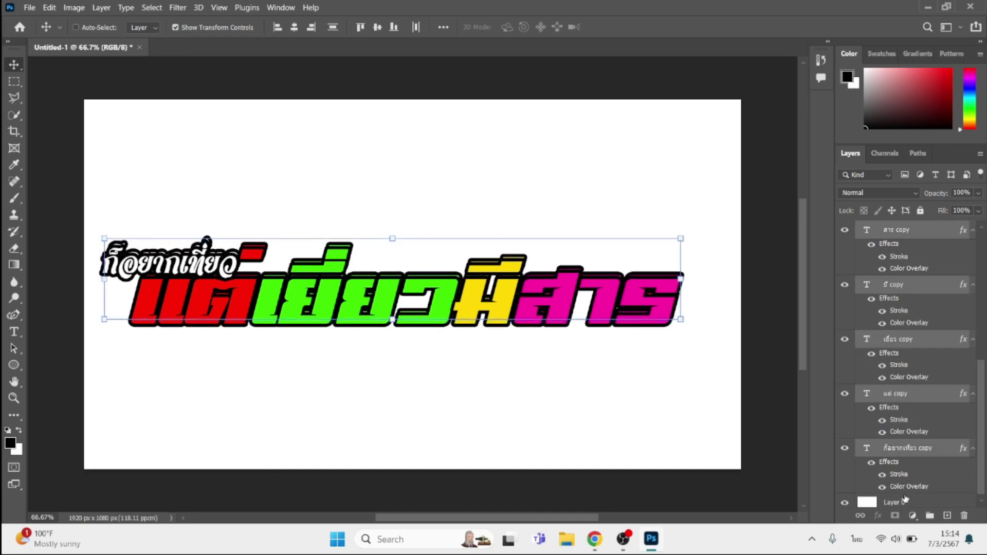
{"action": "key", "text": "Right"}
{"action": "key", "text": "Right"}
{"action": "key", "text": "Right"}
{"action": "key", "text": "Right"}
{"action": "key", "text": "Right"}
{"action": "key", "text": "Right"}
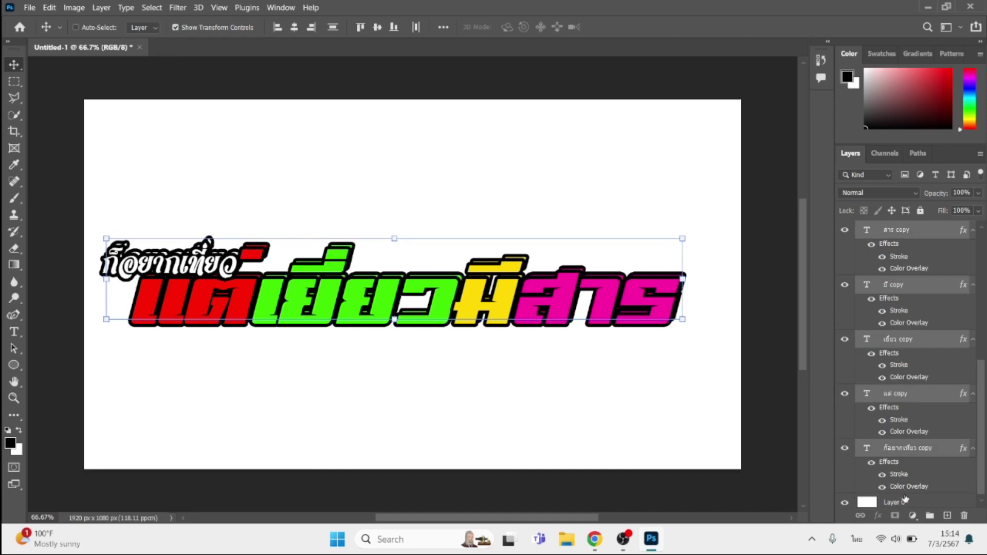
{"action": "key", "text": "Right"}
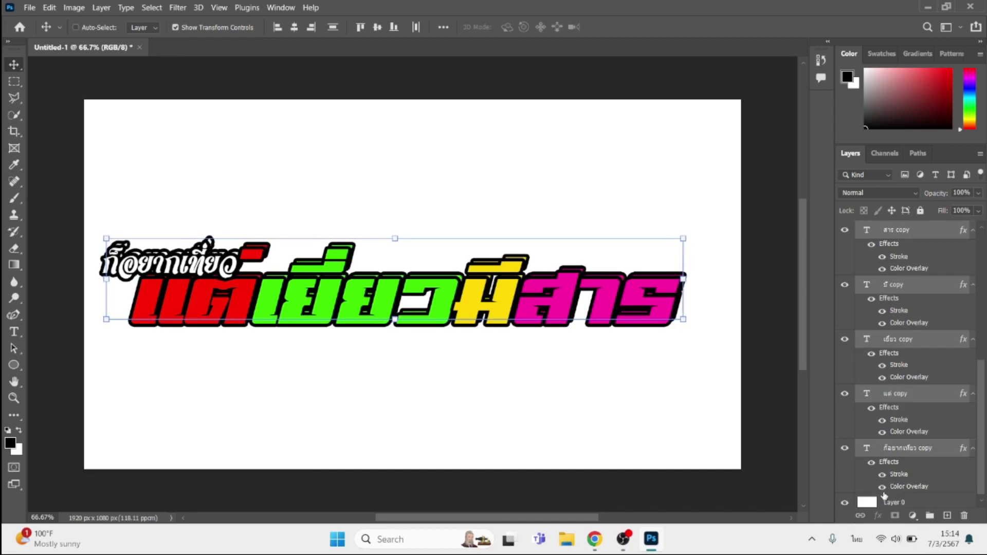
{"action": "left_click", "coordinate": [882, 486]}
Hide the Color Overlay on the green and yellow word copies, then select the magenta สาร layer
{"action": "left_click", "coordinate": [881, 378]}
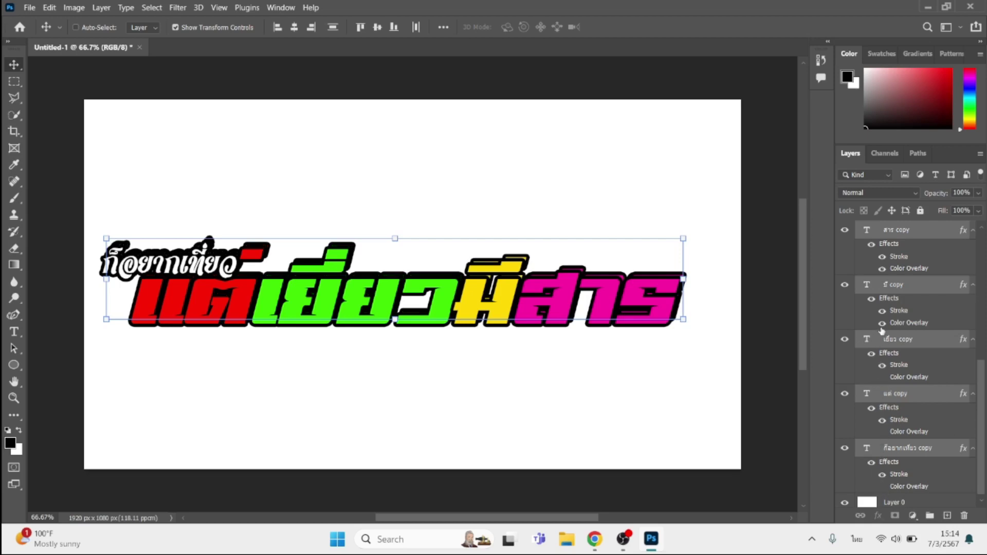
{"action": "left_click", "coordinate": [882, 323]}
{"action": "scroll", "coordinate": [918, 374], "scroll_direction": "up", "scroll_amount": 1}
{"action": "scroll", "coordinate": [918, 375], "scroll_direction": "up", "scroll_amount": 1}
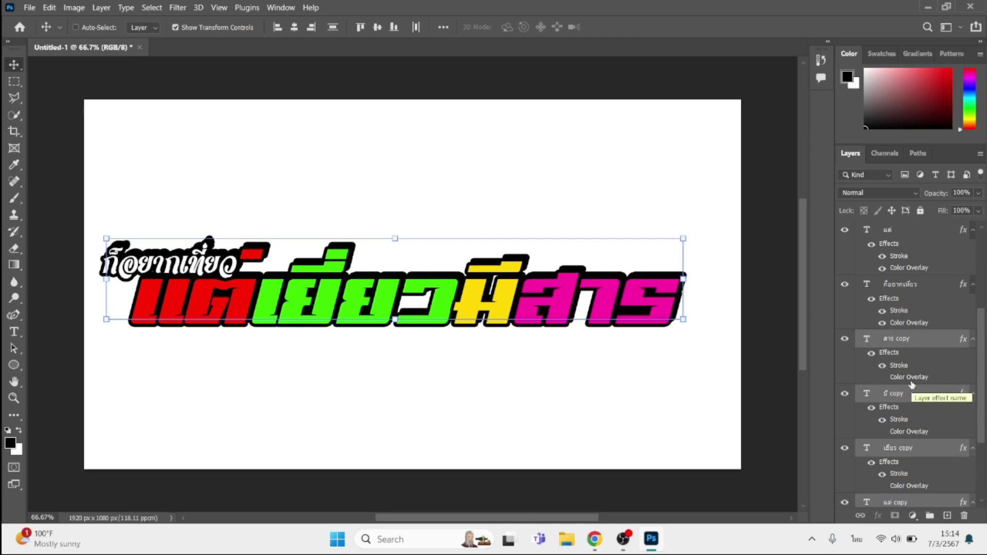
{"action": "scroll", "coordinate": [902, 400], "scroll_direction": "up", "scroll_amount": 1}
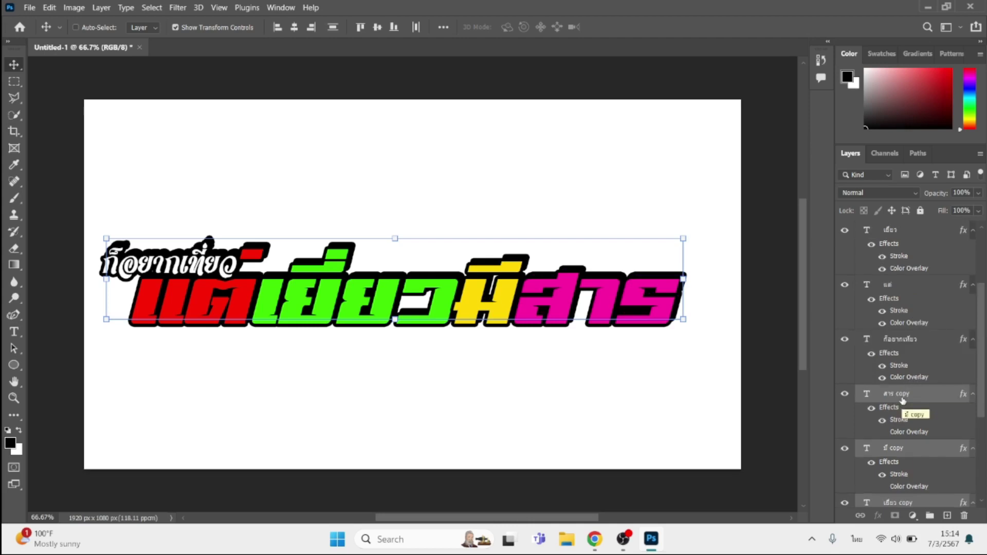
{"action": "scroll", "coordinate": [902, 400], "scroll_direction": "up", "scroll_amount": 2}
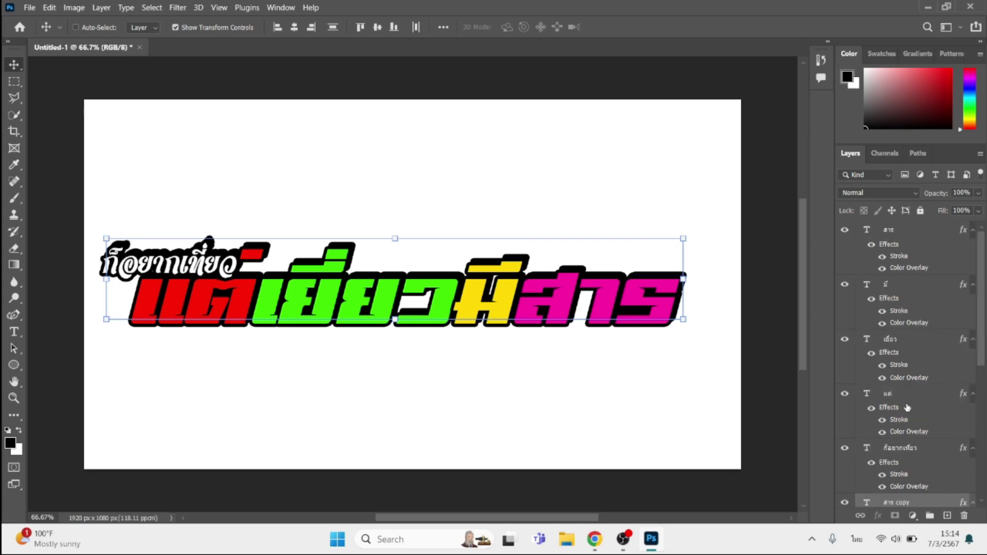
{"action": "left_click", "coordinate": [930, 231]}
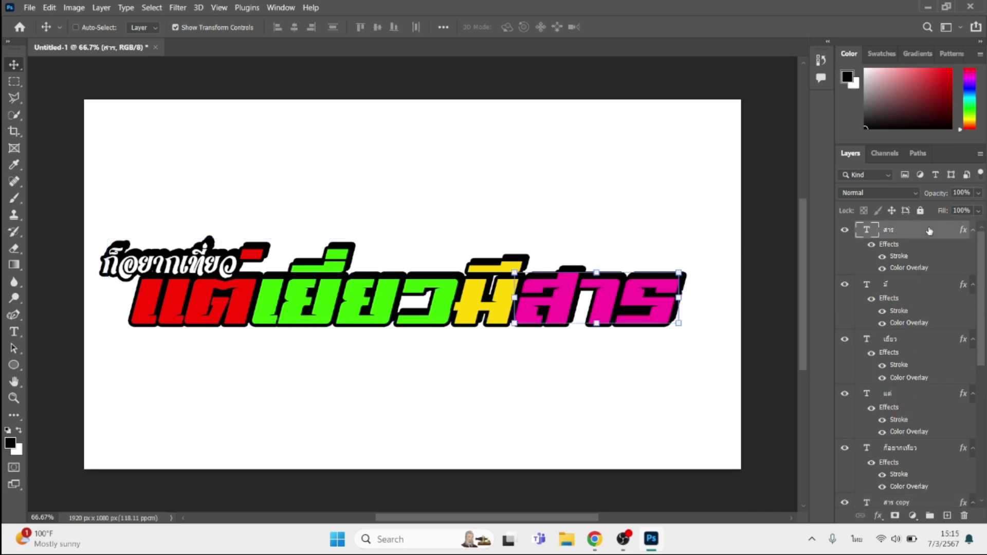
Draw a long black rectangle across the second text line and rasterize the Rectangle 1 layer
{"action": "left_click", "coordinate": [14, 366]}
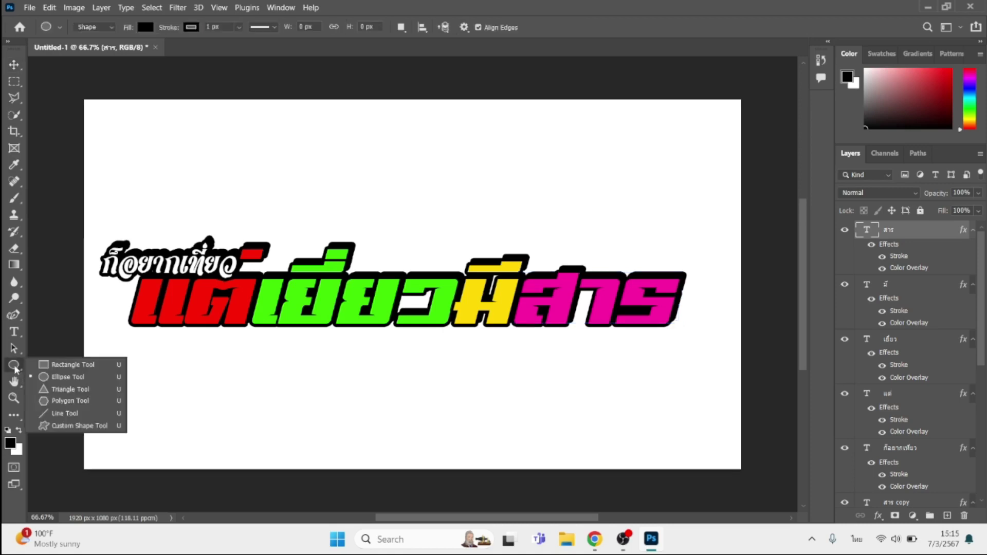
{"action": "left_click", "coordinate": [43, 364]}
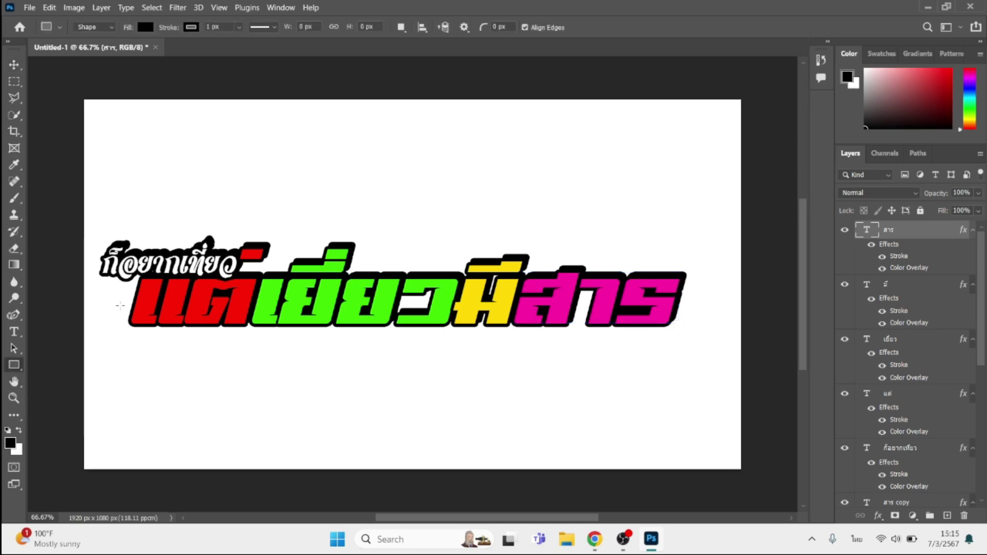
{"action": "left_click_drag", "start_coordinate": [113, 301], "coordinate": [688, 336]}
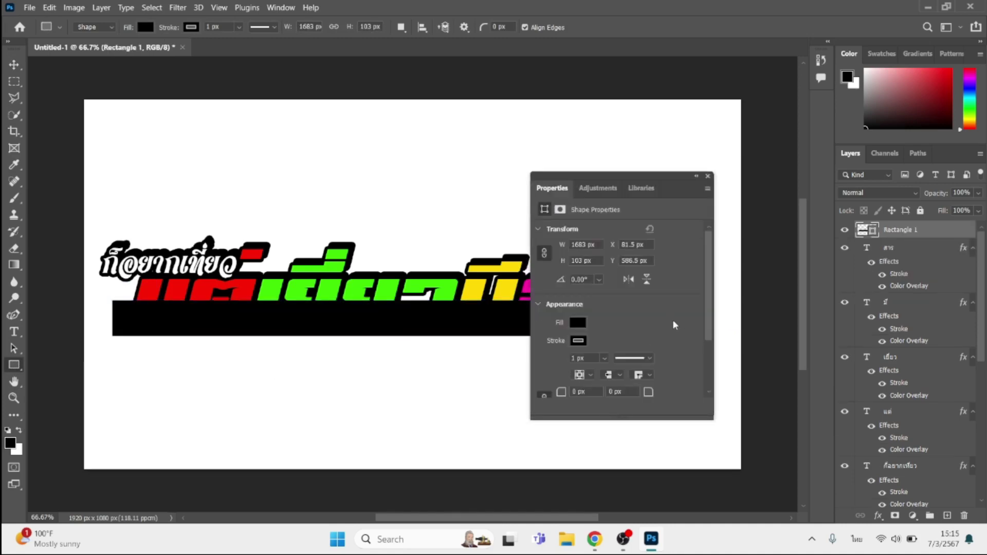
{"action": "left_click", "coordinate": [708, 176]}
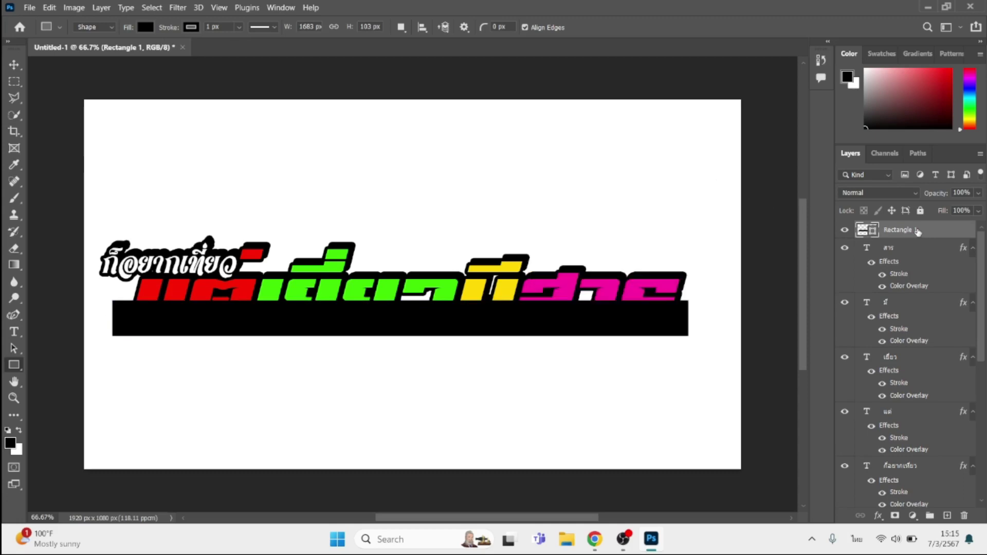
{"action": "right_click", "coordinate": [918, 231]}
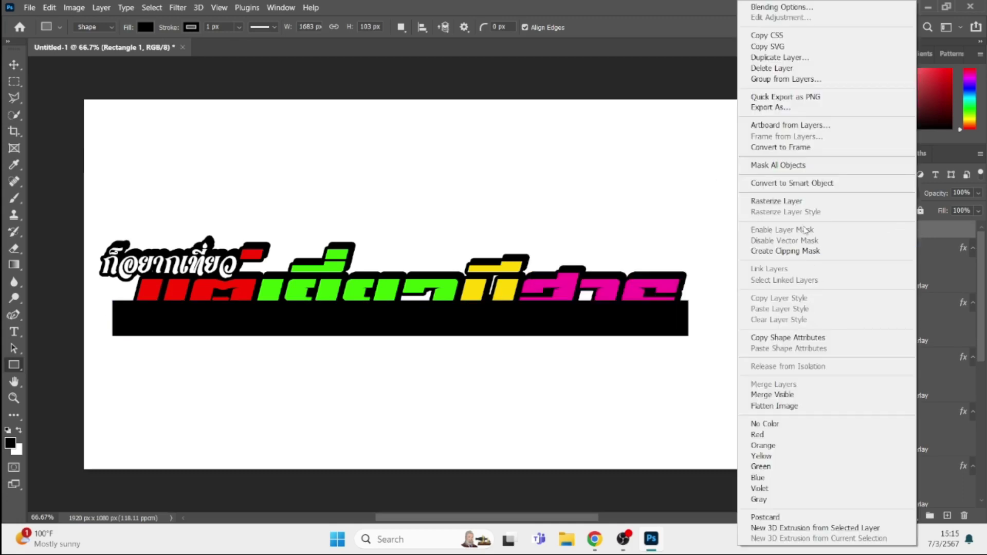
{"action": "left_click", "coordinate": [791, 202]}
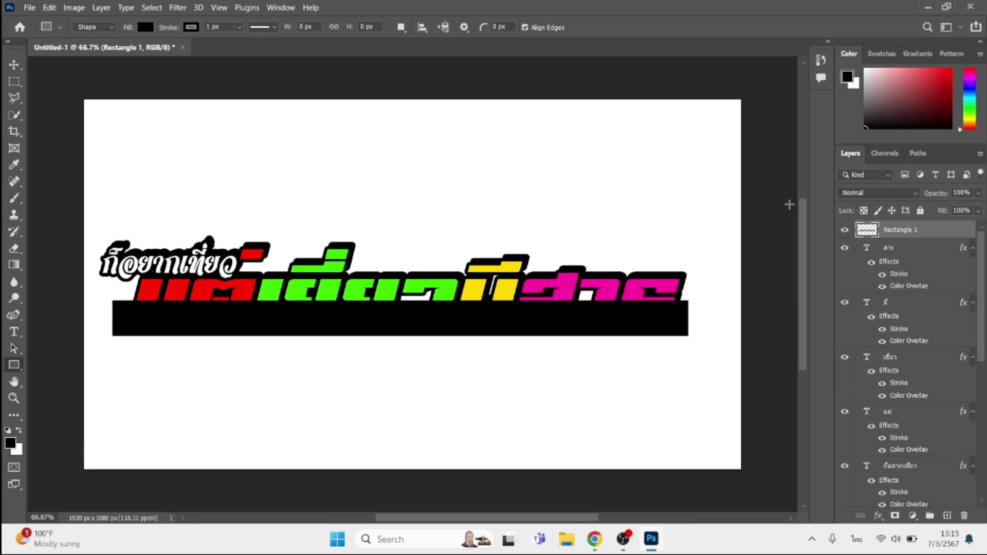
{"action": "key", "text": "w"}
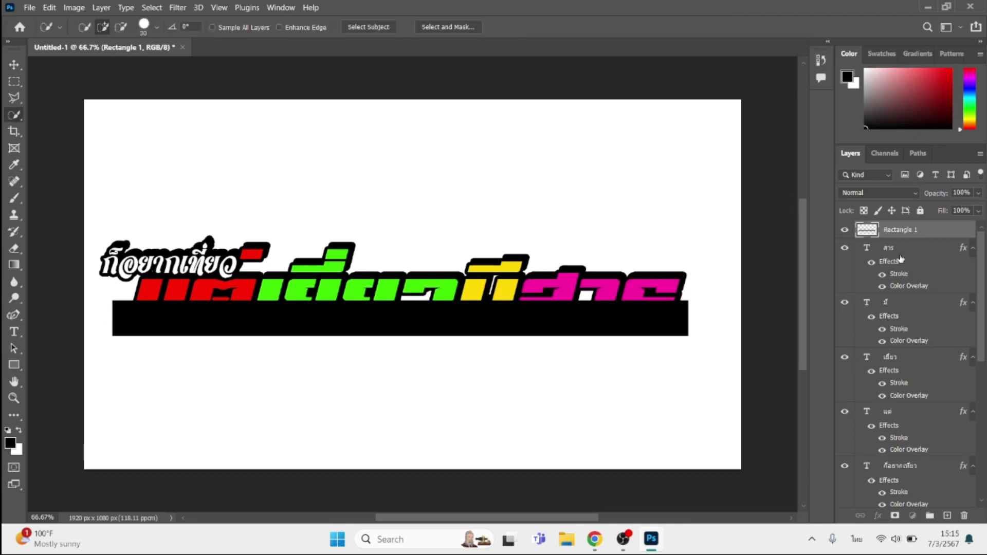
Select the สาร letter shapes and copy that area of the black bar to a new layer
{"action": "left_click", "coordinate": [900, 257]}
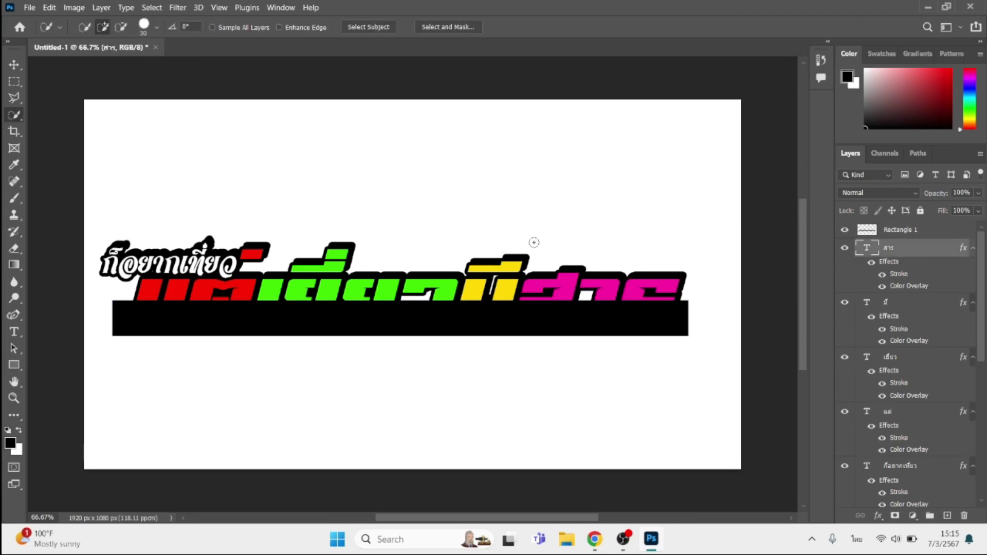
{"action": "left_click", "coordinate": [611, 359]}
{"action": "left_click", "coordinate": [630, 355]}
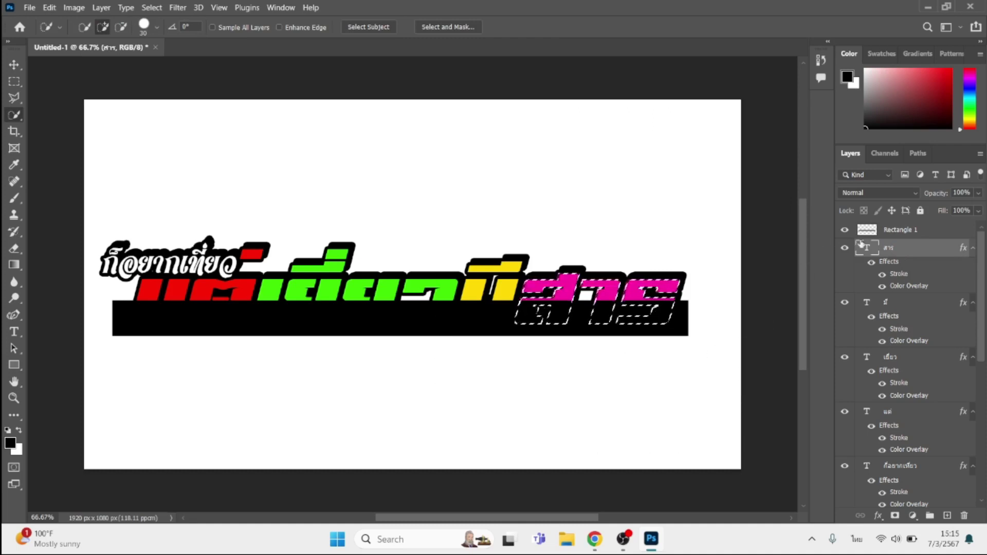
{"action": "left_click", "coordinate": [883, 231]}
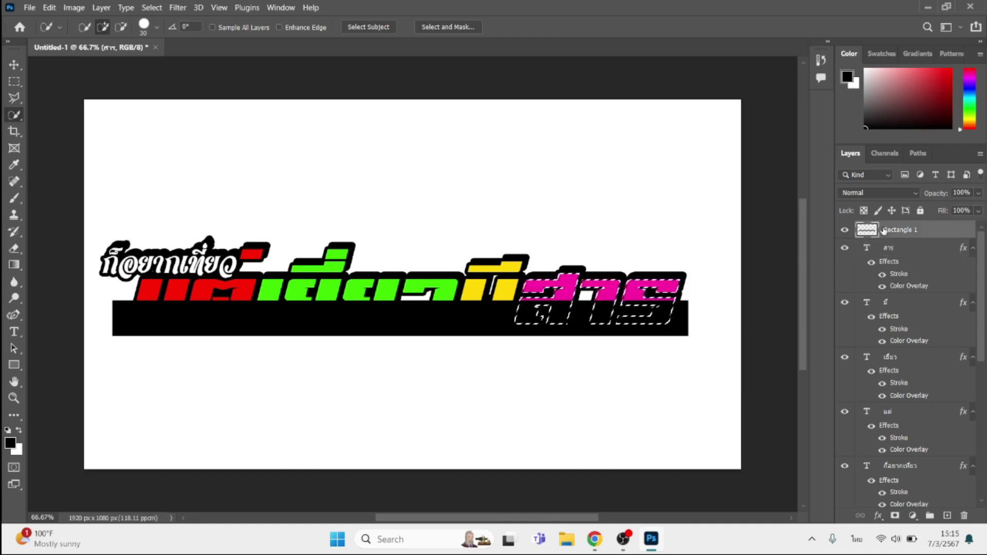
{"action": "right_click", "coordinate": [612, 313]}
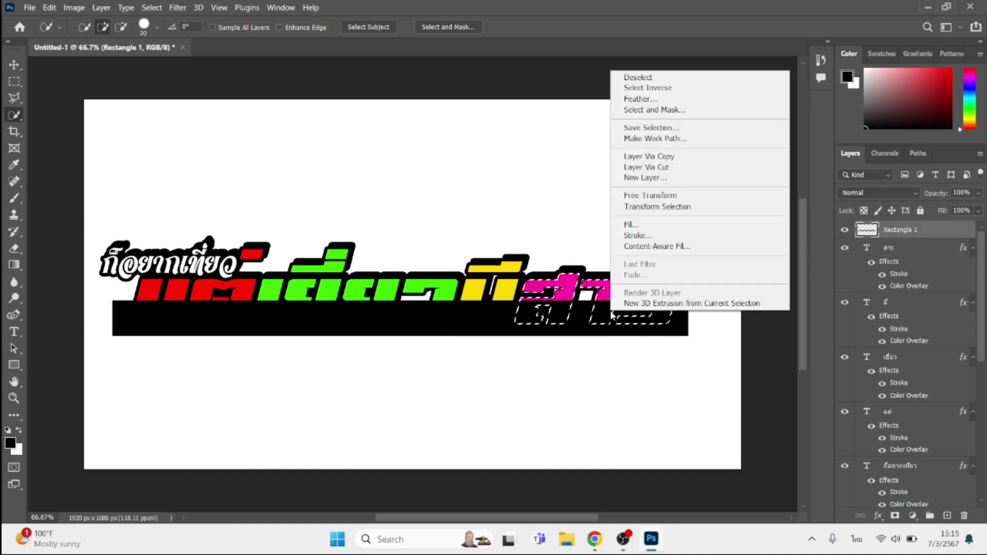
{"action": "left_click", "coordinate": [651, 177]}
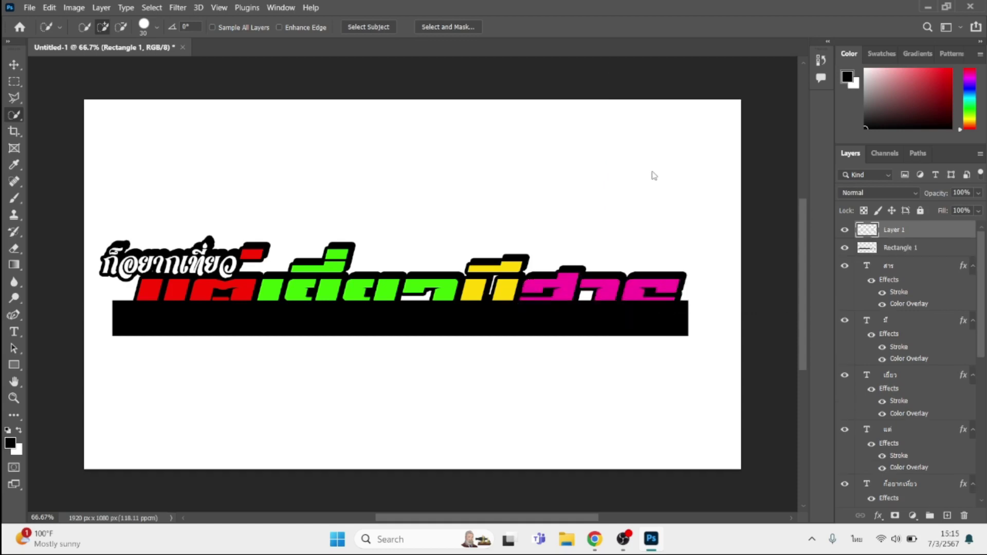
Add a 5 px inside Stroke in magenta sampled from the สาร lettering
{"action": "left_click", "coordinate": [877, 515]}
{"action": "left_click", "coordinate": [900, 424]}
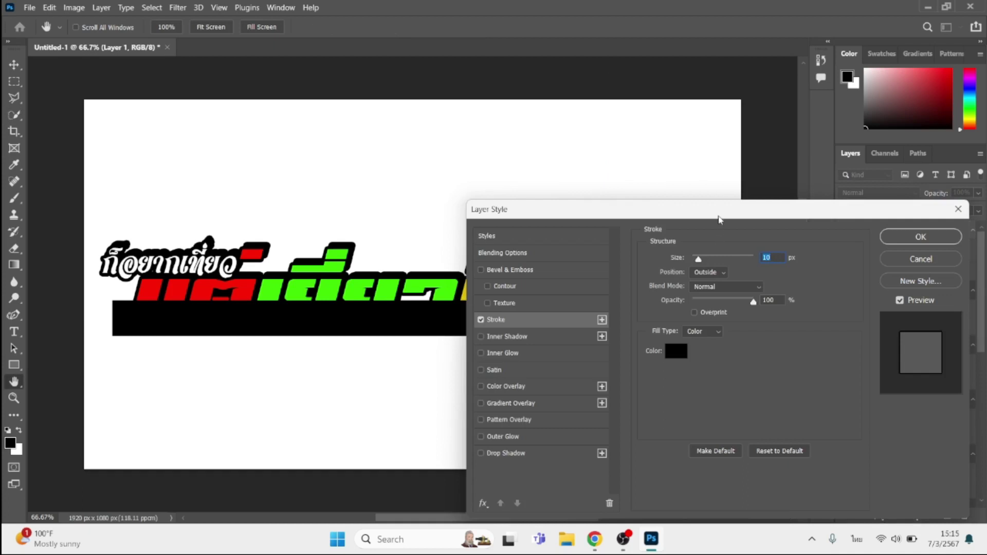
{"action": "left_click_drag", "start_coordinate": [718, 220], "coordinate": [778, 344]}
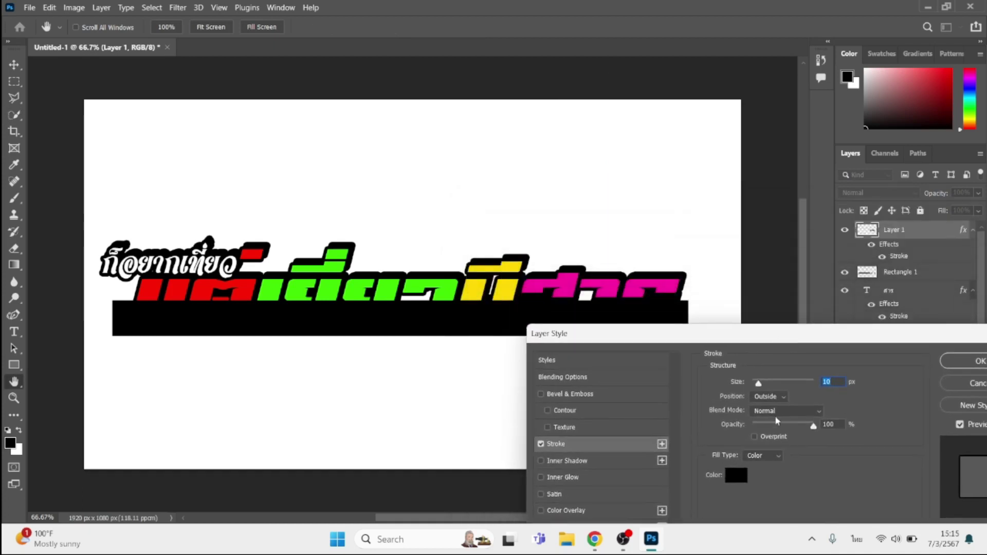
{"action": "left_click", "coordinate": [769, 397]}
{"action": "left_click", "coordinate": [766, 414]}
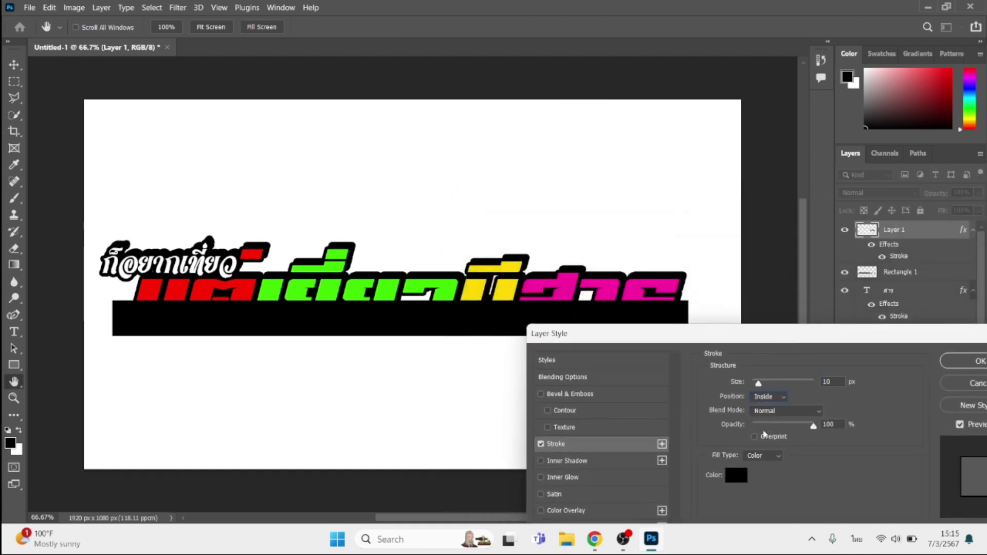
{"action": "left_click", "coordinate": [736, 475]}
{"action": "left_click", "coordinate": [568, 281]}
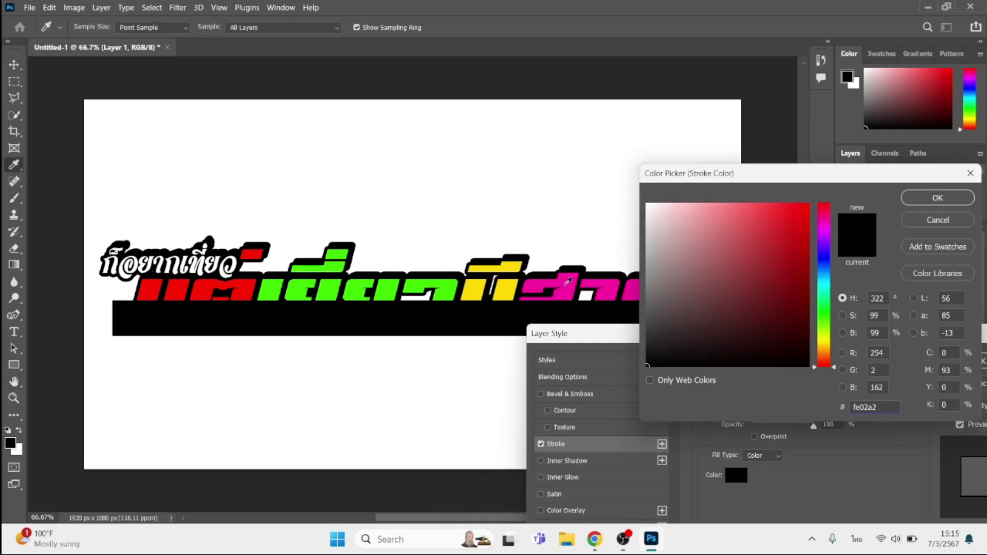
{"action": "key", "text": "Return"}
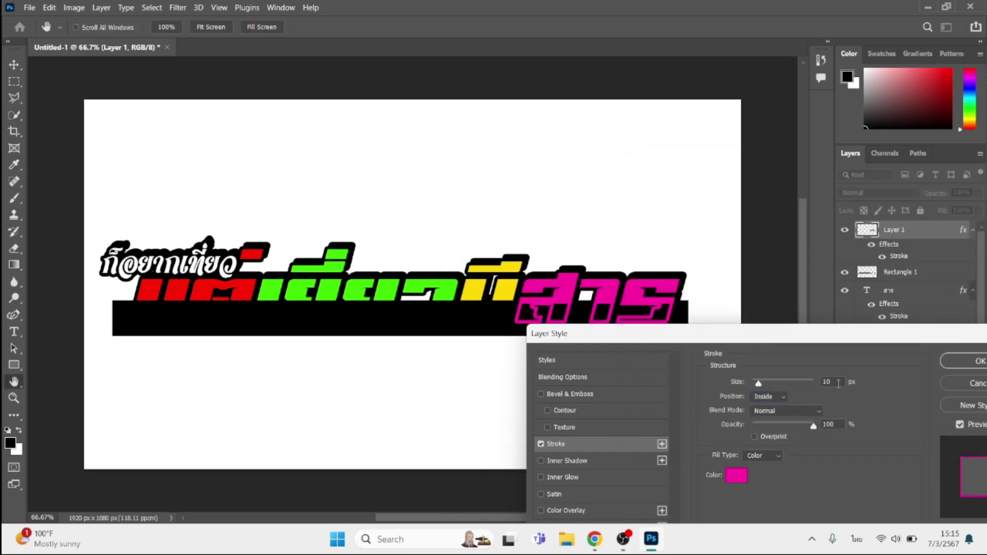
{"action": "key", "text": "Down"}
{"action": "key", "text": "Down"}
{"action": "key", "text": "Down"}
{"action": "key", "text": "Down"}
{"action": "key", "text": "Down"}
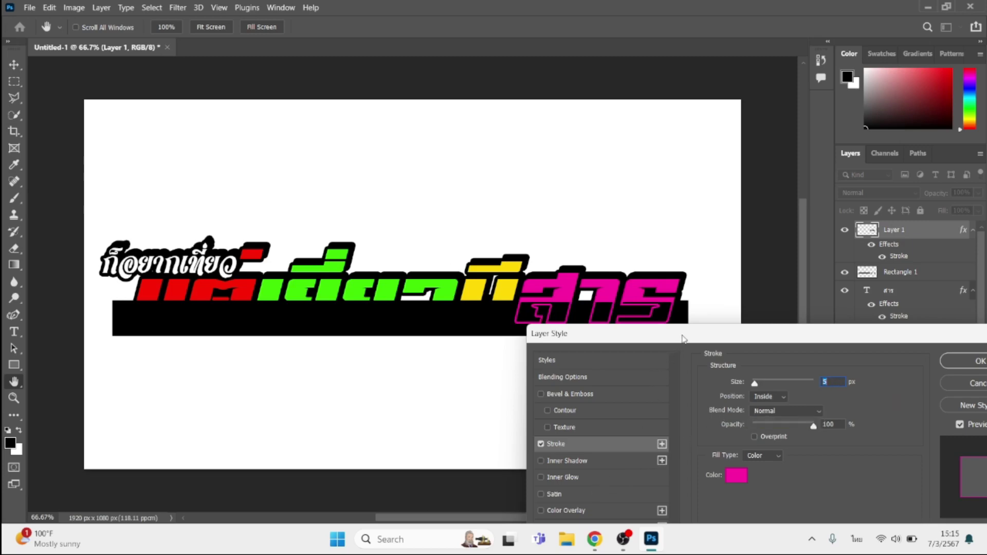
Add a light pink Color Overlay, lightened from the sampled magenta
{"action": "left_click_drag", "start_coordinate": [684, 339], "coordinate": [737, 294]}
{"action": "left_click", "coordinate": [649, 467]}
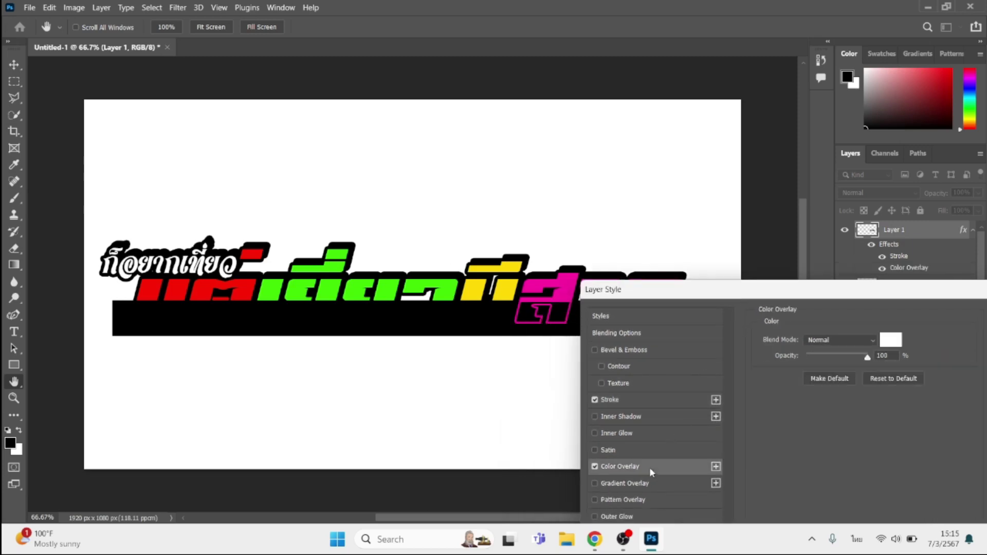
{"action": "left_click_drag", "start_coordinate": [761, 300], "coordinate": [736, 364]}
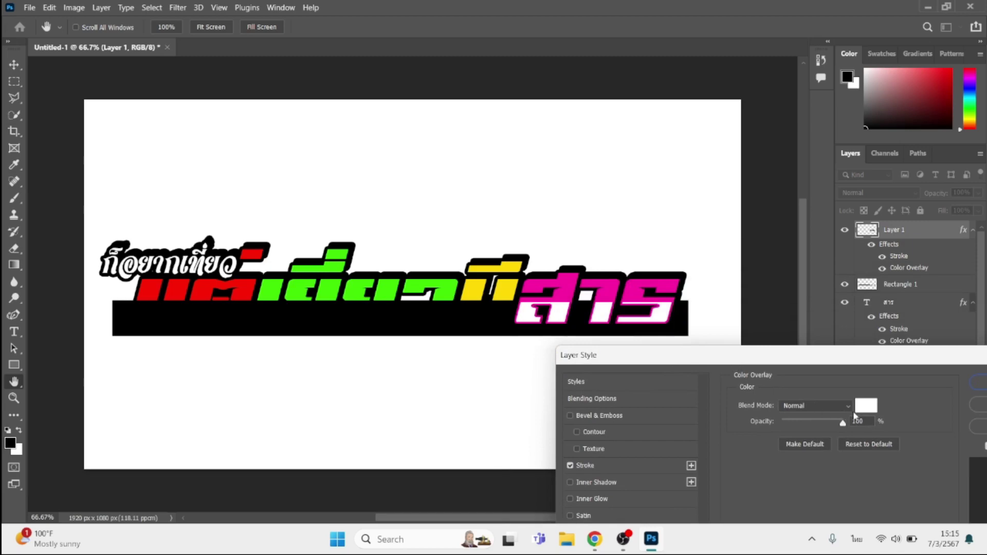
{"action": "left_click", "coordinate": [862, 406]}
{"action": "left_click", "coordinate": [612, 290]}
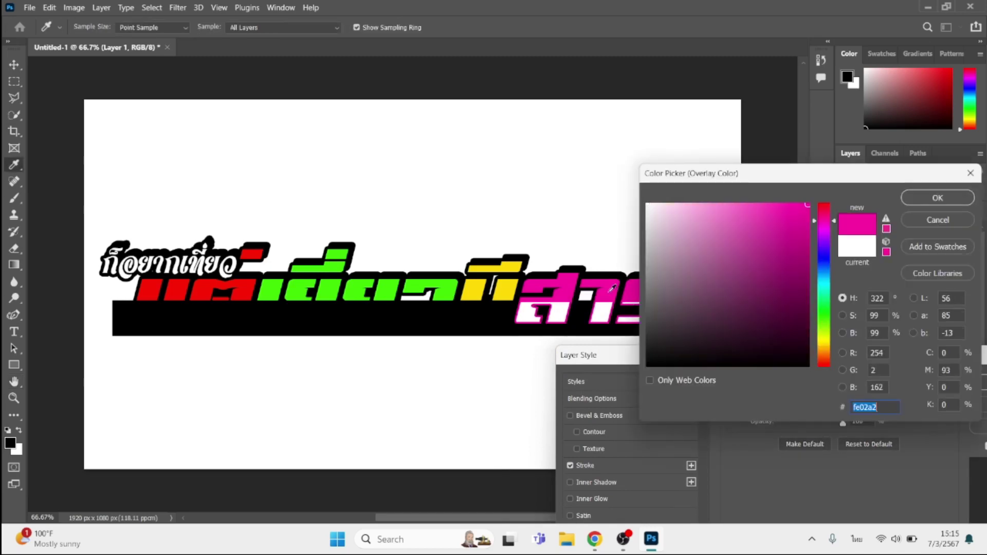
{"action": "left_click", "coordinate": [729, 204]}
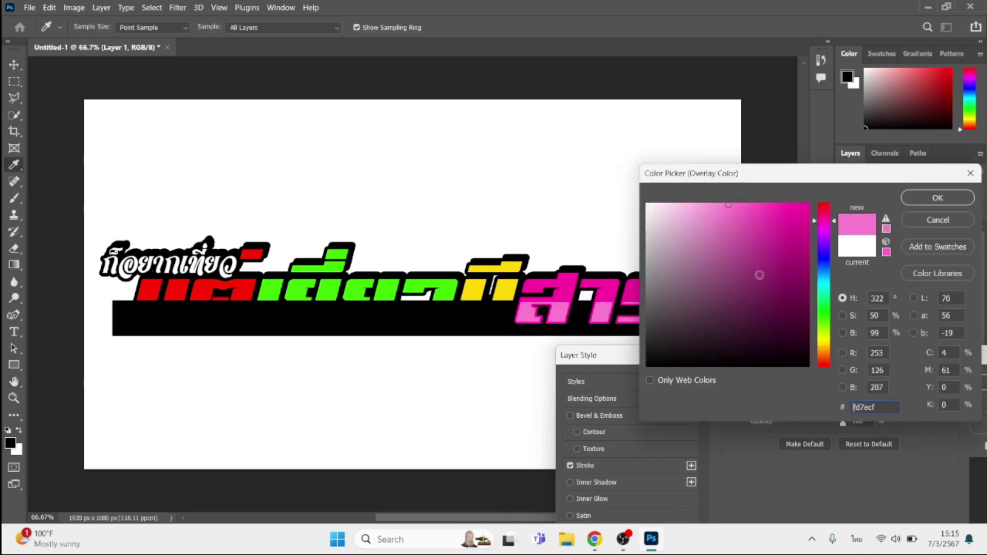
{"action": "key", "text": "Return"}
{"action": "key", "text": "Return"}
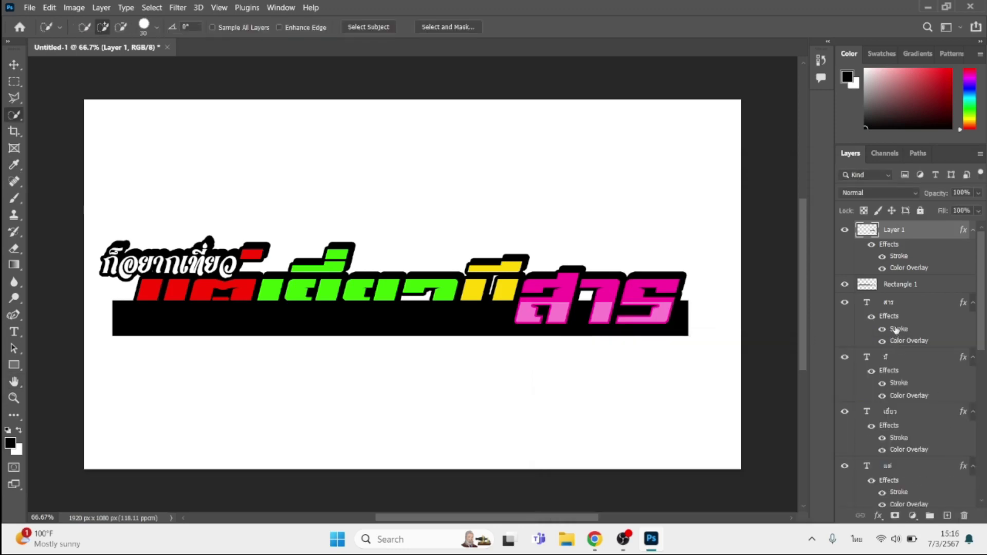
Select the yellow มี letters and cut that area of the black bar to a new layer
{"action": "left_click", "coordinate": [909, 362]}
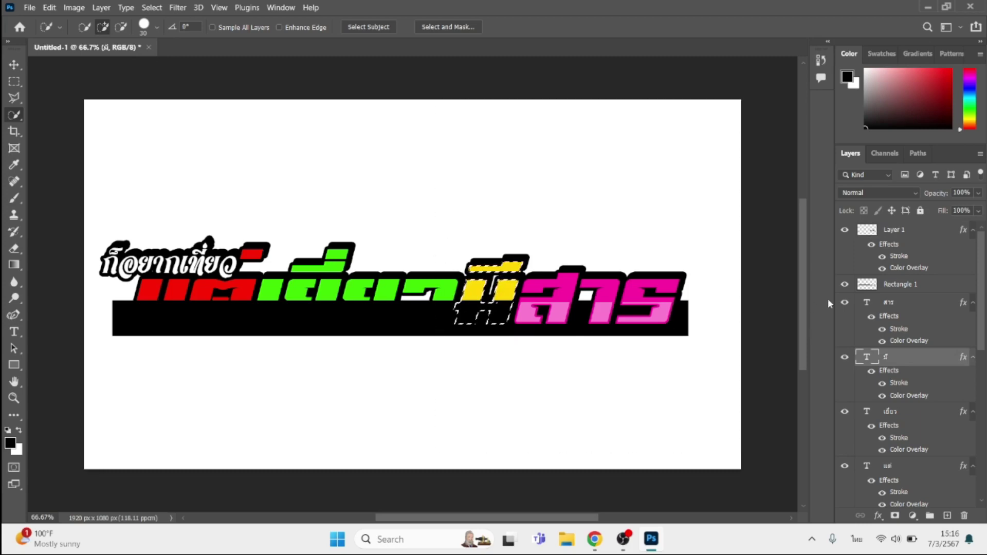
{"action": "left_click", "coordinate": [874, 287]}
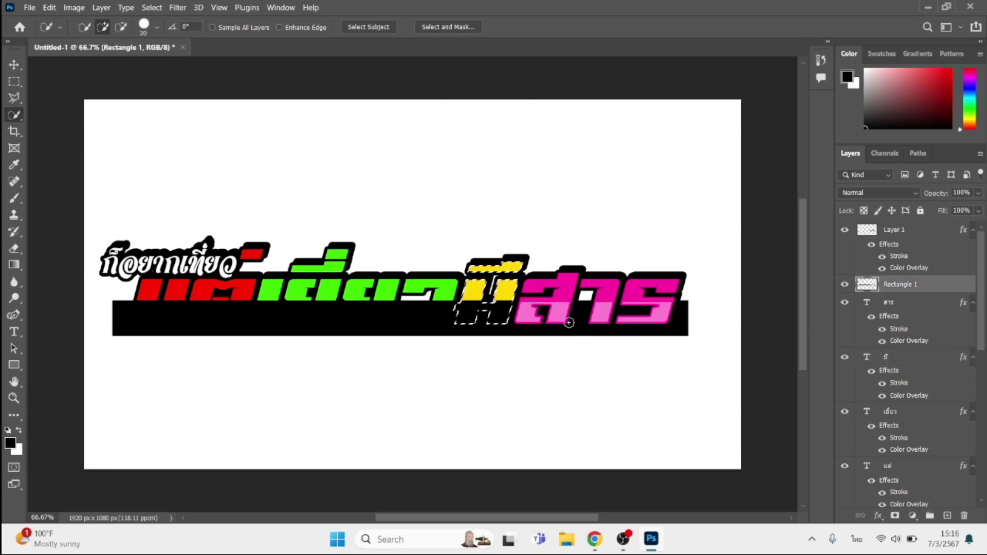
{"action": "right_click", "coordinate": [502, 305]}
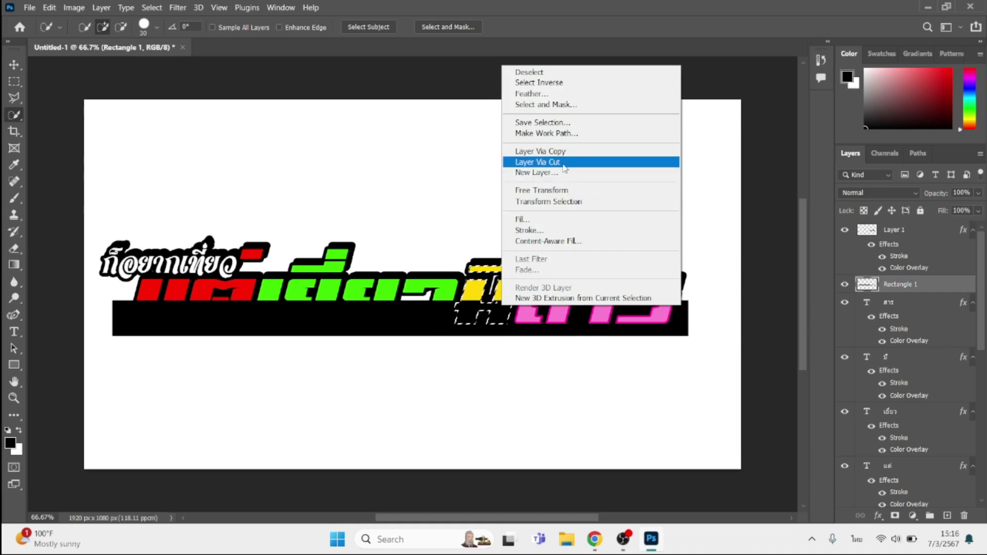
{"action": "left_click", "coordinate": [540, 162]}
Add a Stroke in yellow sampled from the มี lettering
{"action": "left_click", "coordinate": [878, 514]}
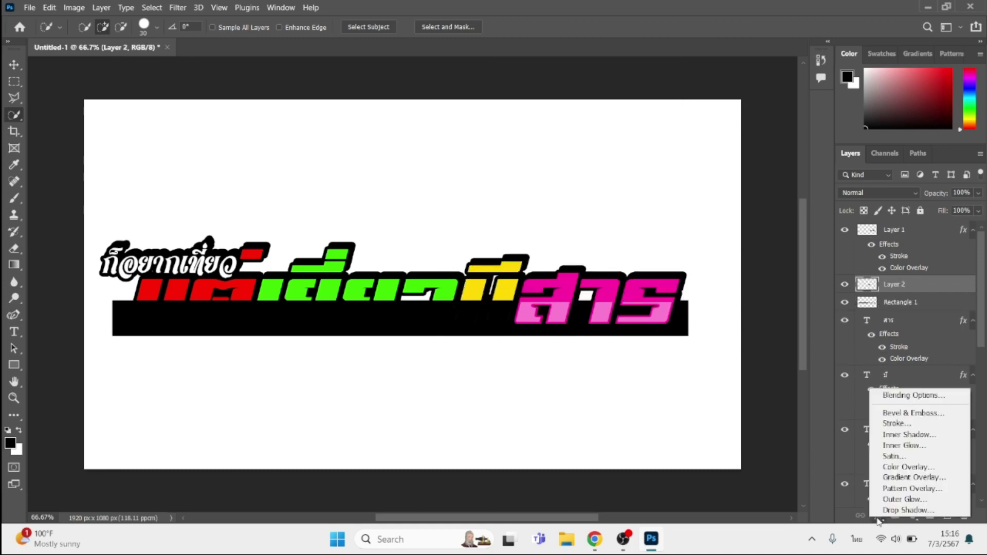
{"action": "left_click", "coordinate": [894, 424]}
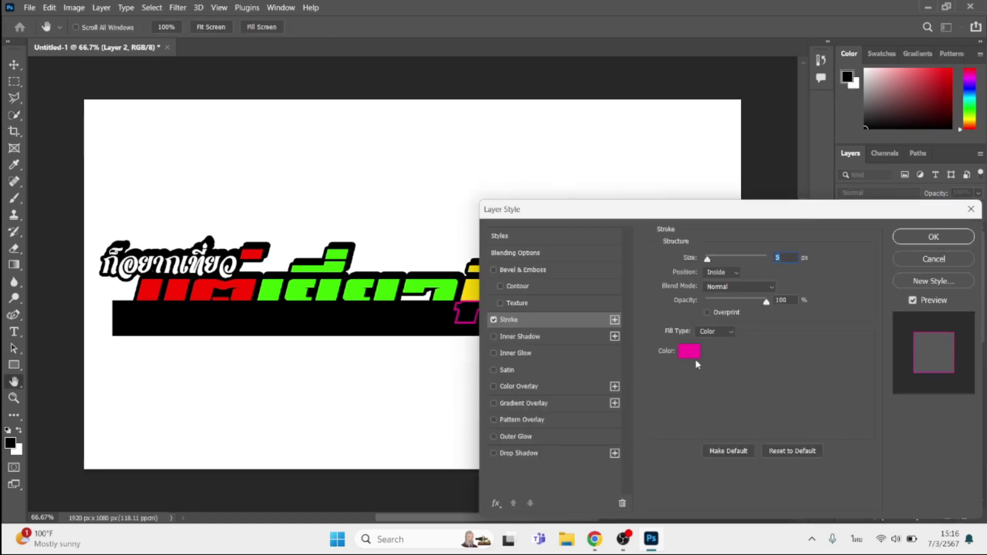
{"action": "left_click", "coordinate": [690, 352]}
{"action": "left_click", "coordinate": [466, 285]}
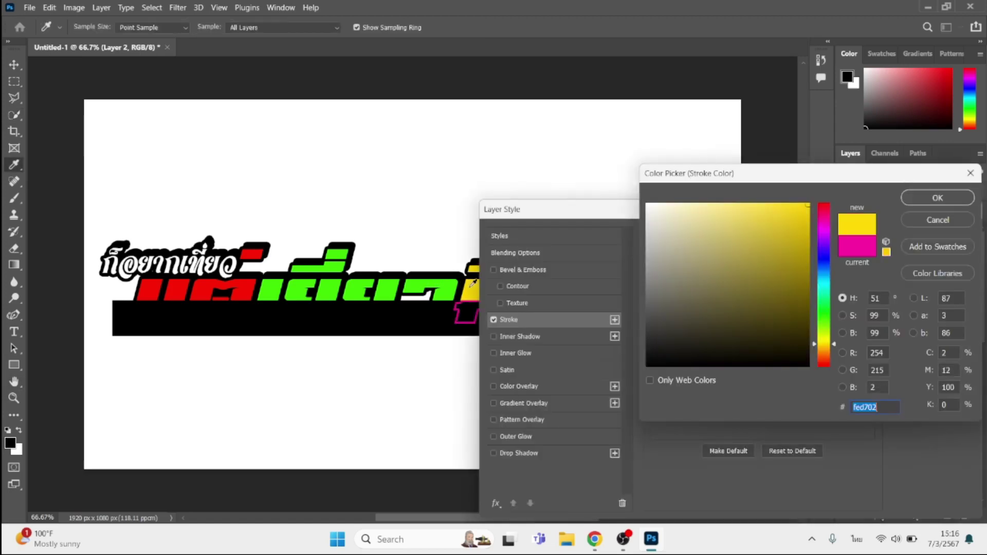
{"action": "key", "text": "Return"}
Add a pale yellow Color Overlay, lightened from the sampled yellow, and apply the effects
{"action": "left_click_drag", "start_coordinate": [727, 213], "coordinate": [784, 286]}
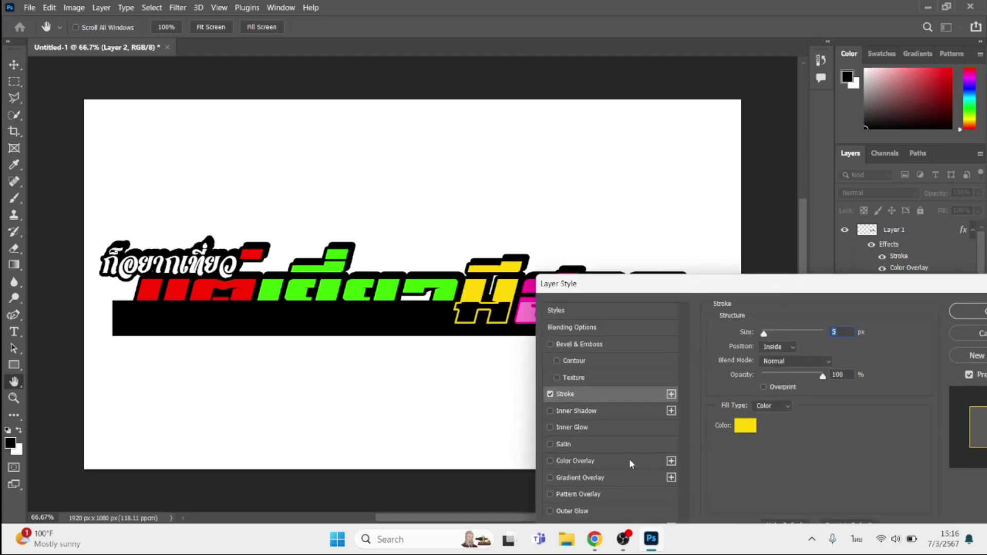
{"action": "left_click", "coordinate": [629, 459]}
{"action": "left_click", "coordinate": [852, 336]}
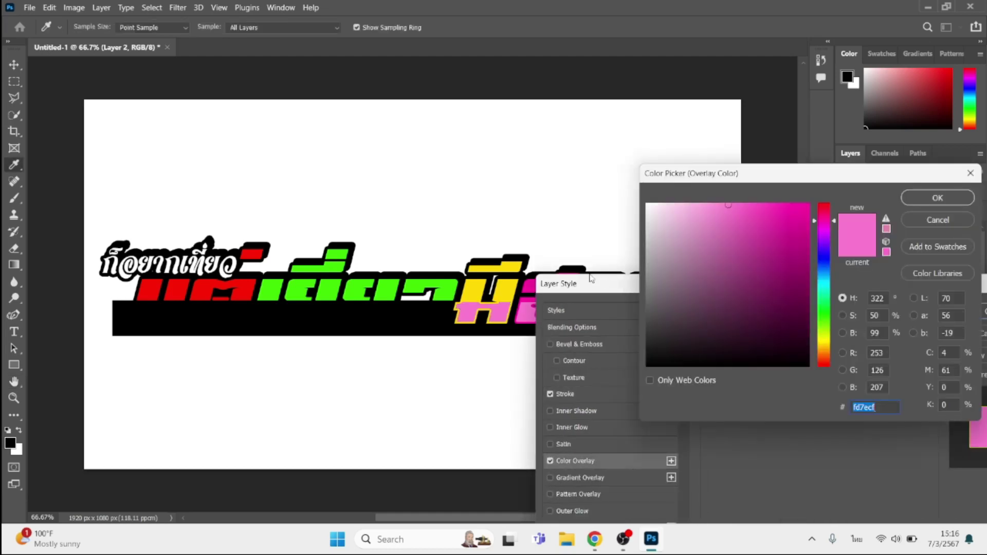
{"action": "left_click", "coordinate": [514, 284]}
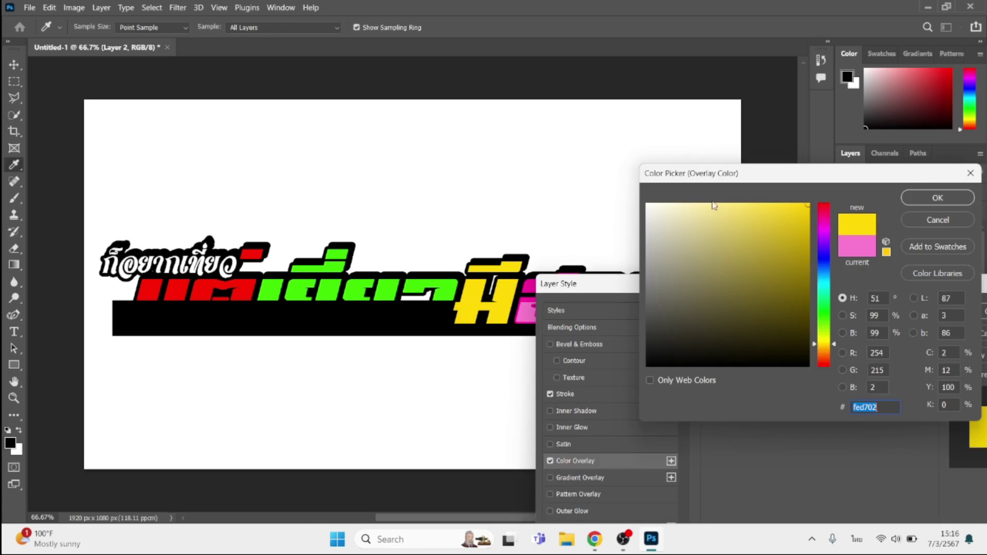
{"action": "left_click", "coordinate": [712, 204]}
{"action": "key", "text": "Return"}
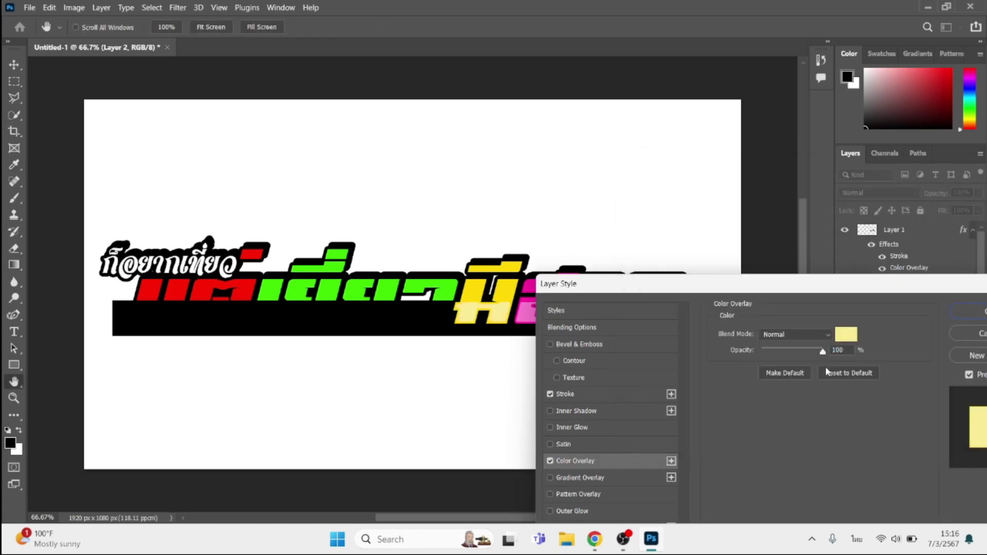
{"action": "key", "text": "Return"}
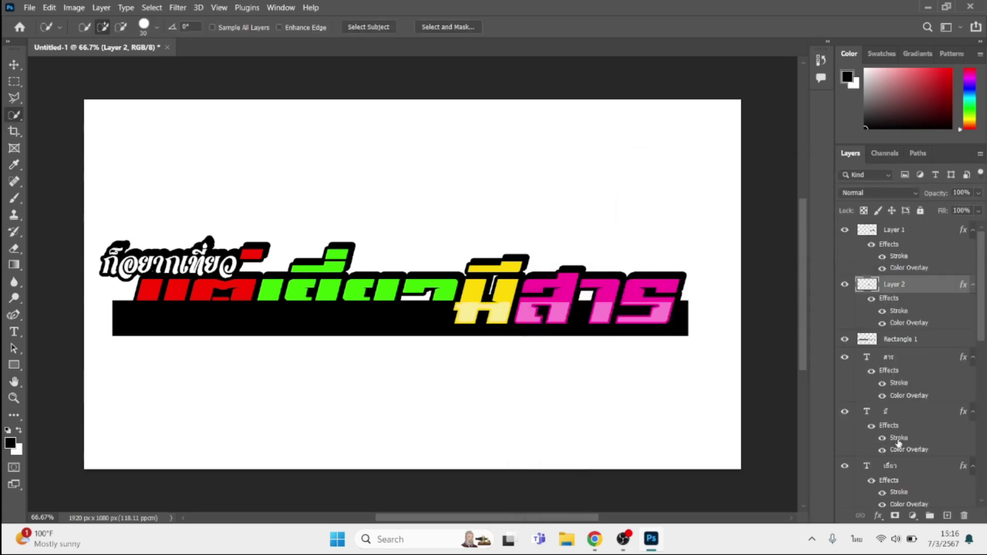
Select the lower เยี่ยว letters and cut that area of Rectangle 1 to a new layer with Layer Via Cut
{"action": "left_click", "coordinate": [900, 467]}
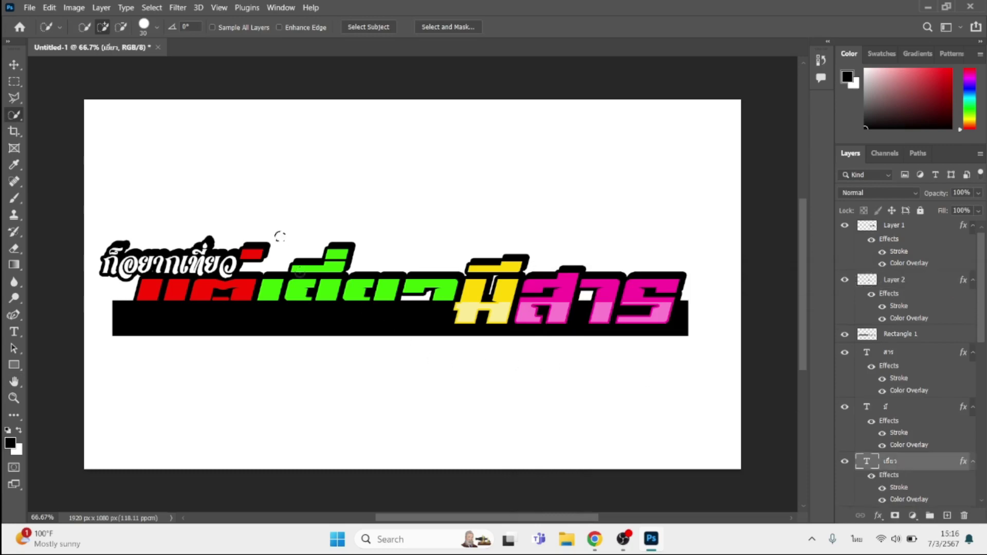
{"action": "mouse_move", "coordinate": [287, 245]}
{"action": "left_mouse_down"}
{"action": "mouse_move", "coordinate": [358, 323]}
{"action": "mouse_move", "coordinate": [481, 333]}
{"action": "left_mouse_up"}
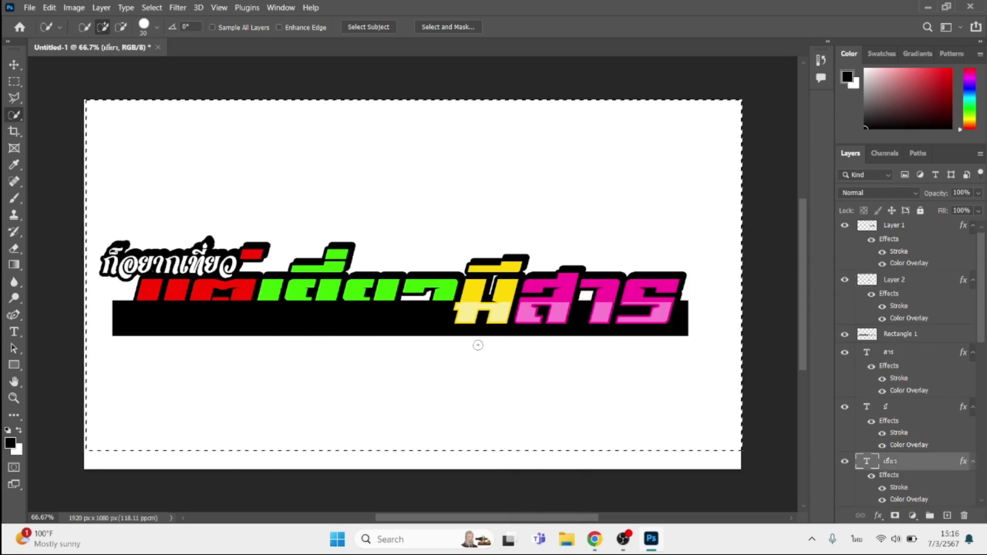
{"action": "key", "text": "ctrl+z"}
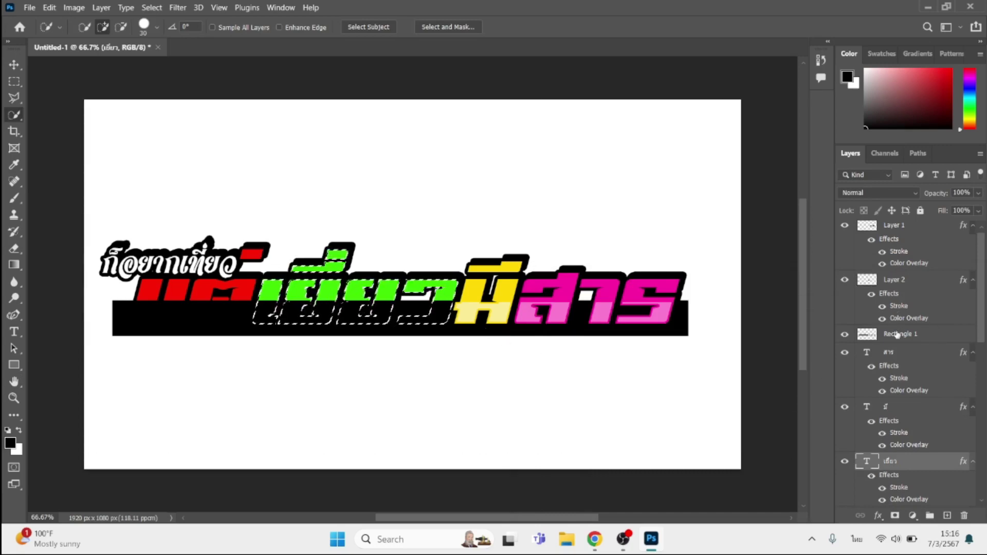
{"action": "left_click", "coordinate": [897, 336]}
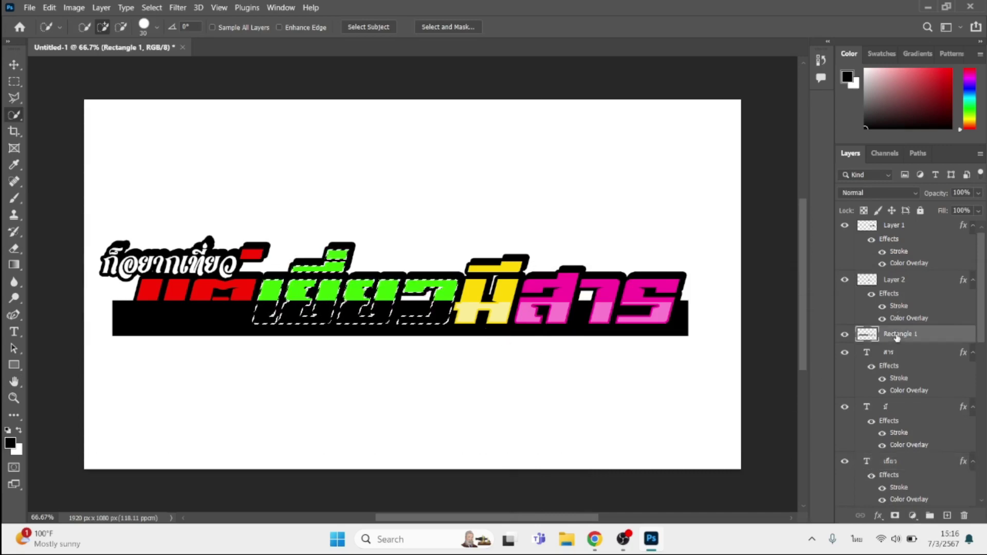
{"action": "right_click", "coordinate": [371, 298]}
{"action": "left_click", "coordinate": [406, 156]}
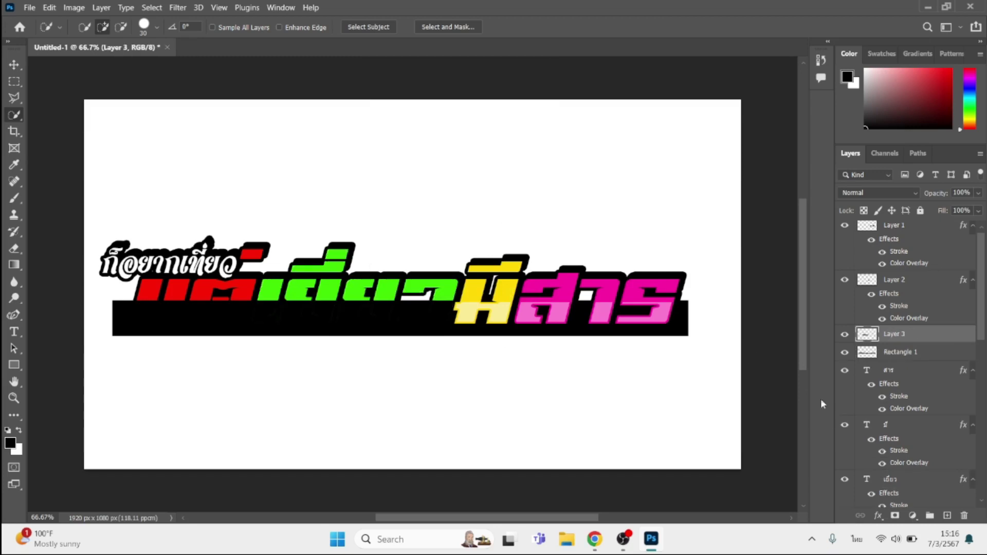
Add a Stroke in bright green sampled from the เยี่ยว letters
{"action": "left_click", "coordinate": [877, 516]}
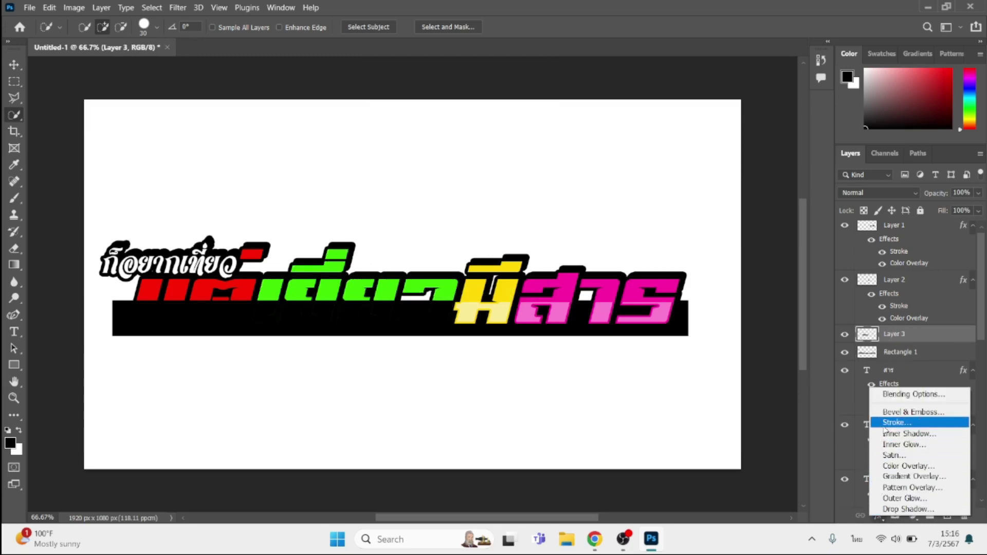
{"action": "left_click", "coordinate": [885, 427]}
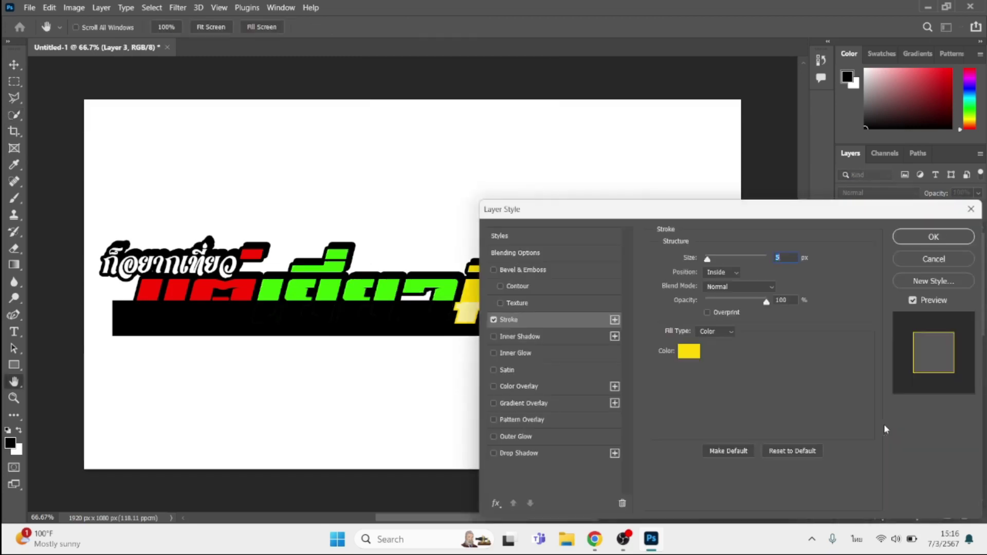
{"action": "left_click", "coordinate": [693, 350]}
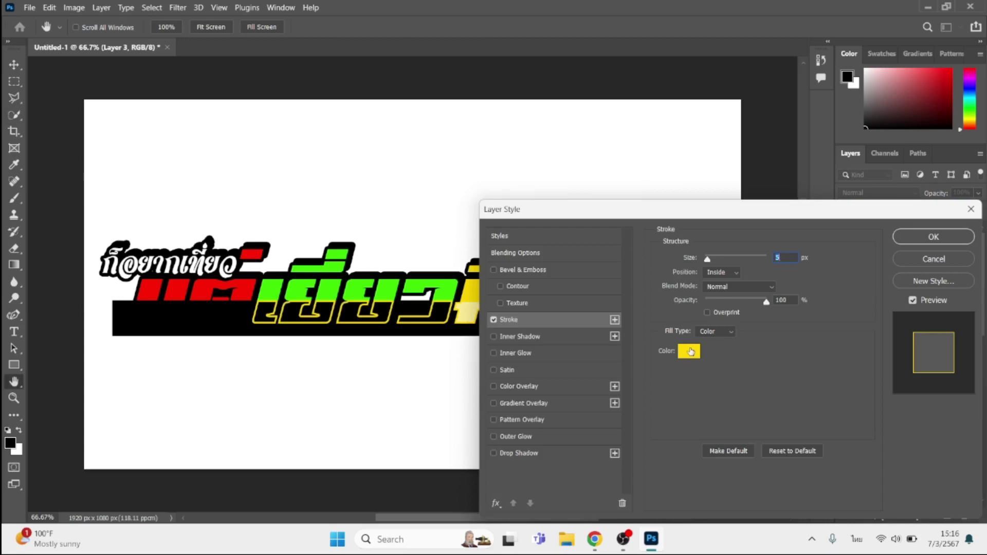
{"action": "left_click", "coordinate": [435, 293]}
{"action": "key", "text": "Return"}
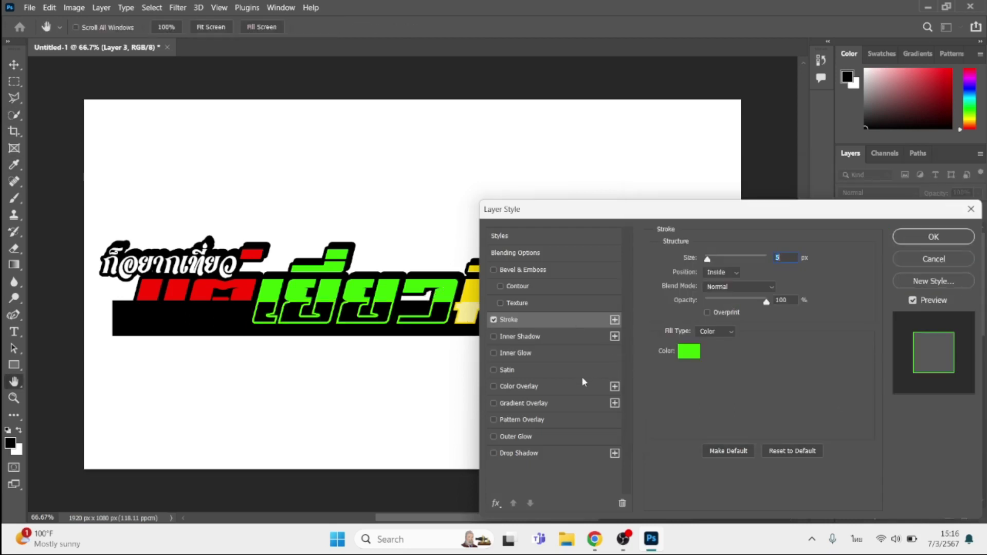
Add a darker green Color Overlay (#2db404) and close the layer style
{"action": "left_click", "coordinate": [572, 385]}
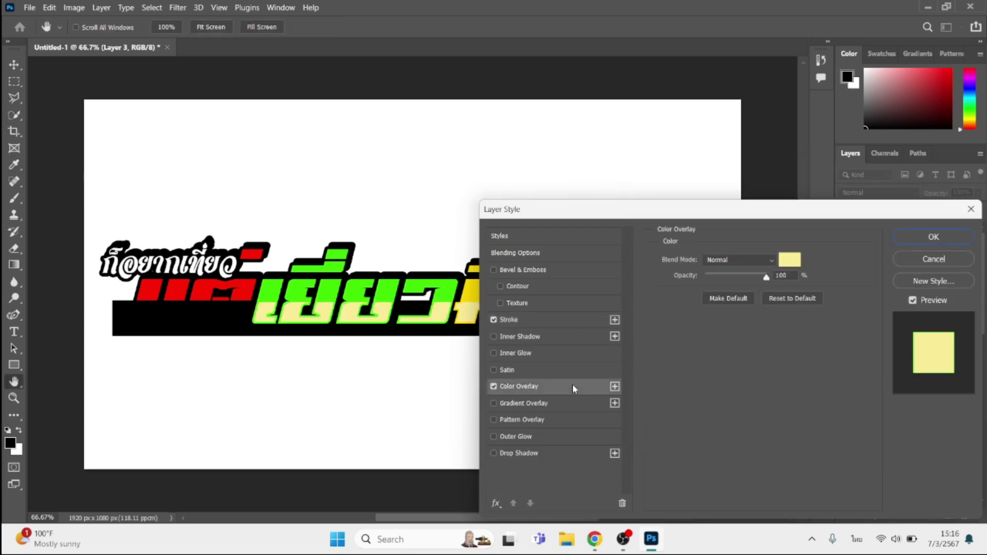
{"action": "left_click", "coordinate": [790, 262]}
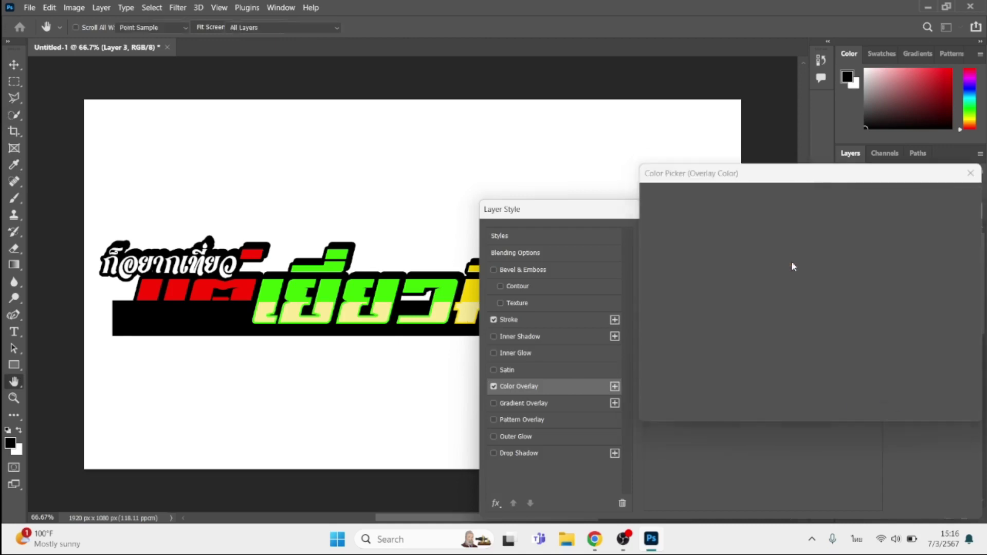
{"action": "left_click", "coordinate": [450, 289]}
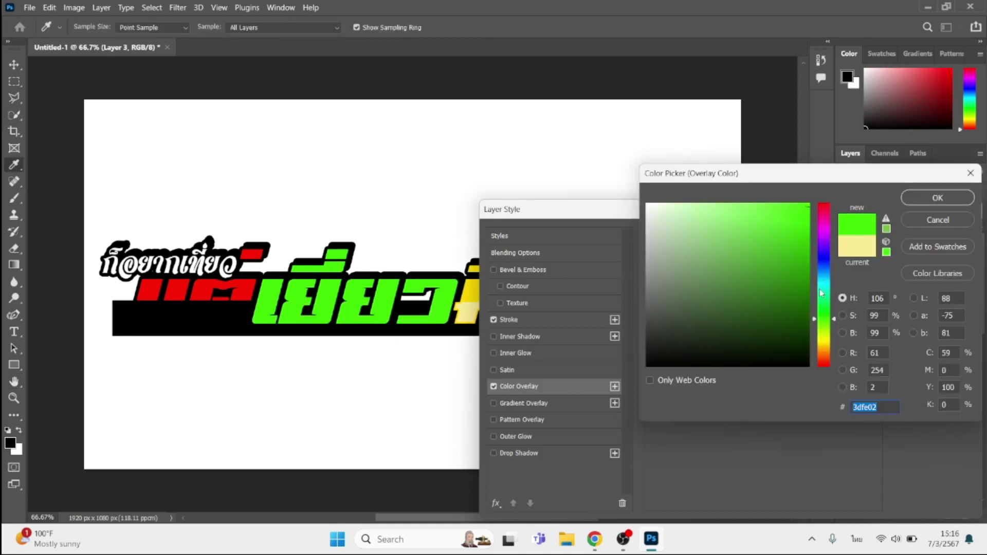
{"action": "left_click", "coordinate": [807, 251]}
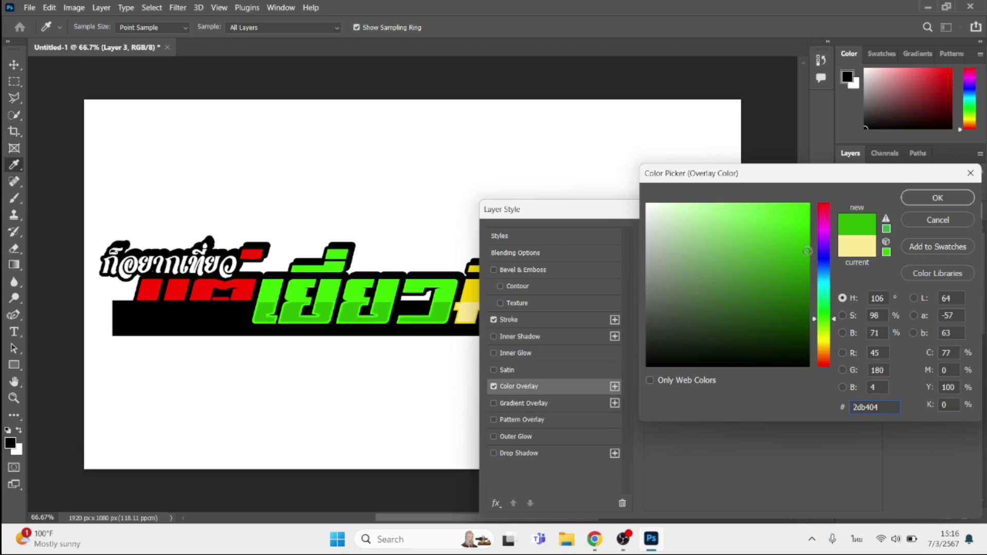
{"action": "key", "text": "Return"}
{"action": "key", "text": "Return"}
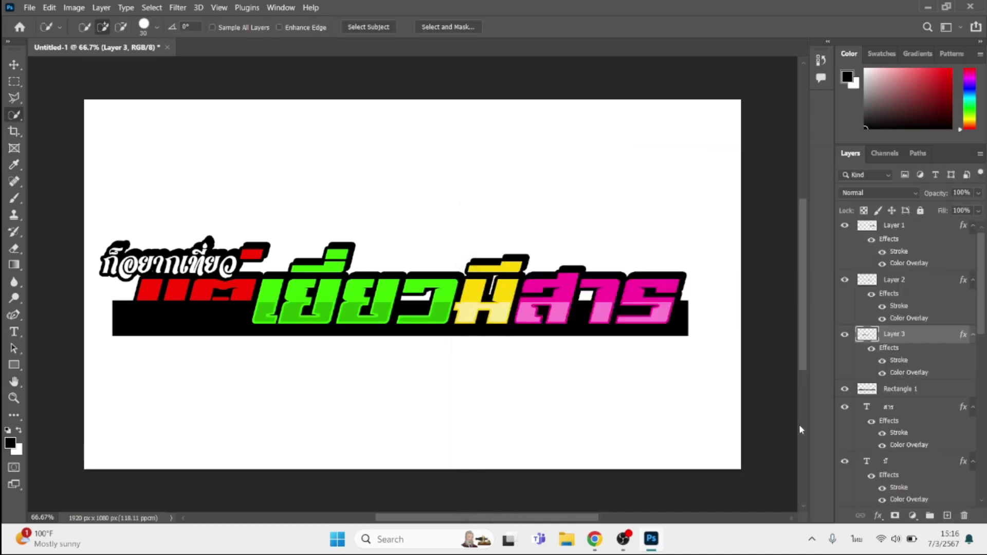
Select the lower red แต่ letters and cut that area of the black bar to a new layer
{"action": "scroll", "coordinate": [906, 447], "scroll_direction": "down", "scroll_amount": 1}
{"action": "scroll", "coordinate": [910, 459], "scroll_direction": "down", "scroll_amount": 1}
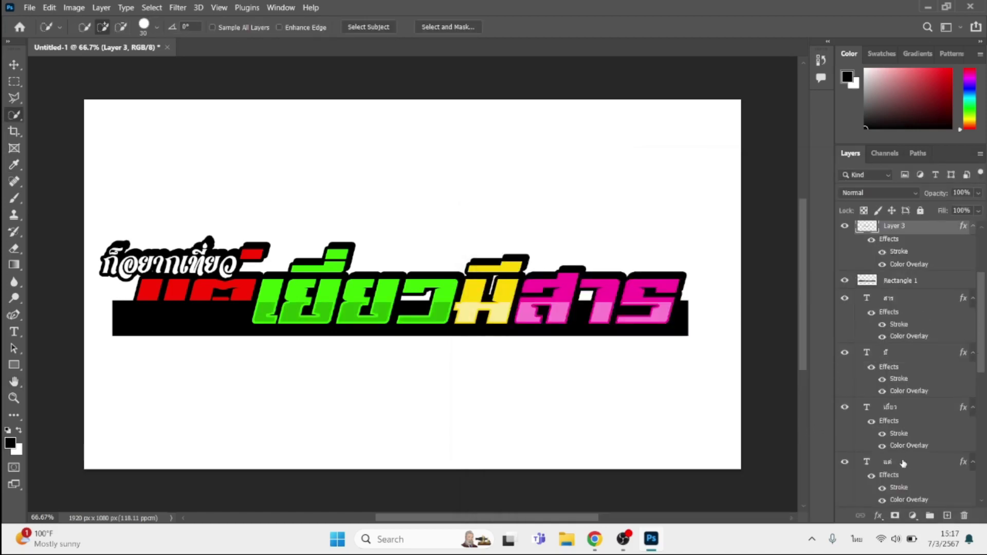
{"action": "left_click", "coordinate": [903, 463]}
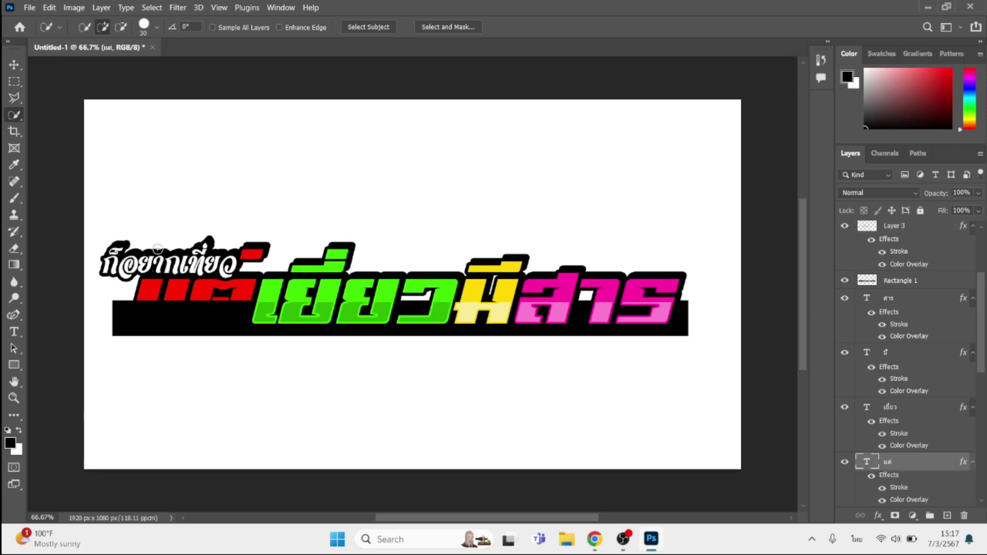
{"action": "mouse_move", "coordinate": [156, 250]}
{"action": "left_mouse_down"}
{"action": "mouse_move", "coordinate": [202, 345]}
{"action": "mouse_move", "coordinate": [289, 334]}
{"action": "left_mouse_up"}
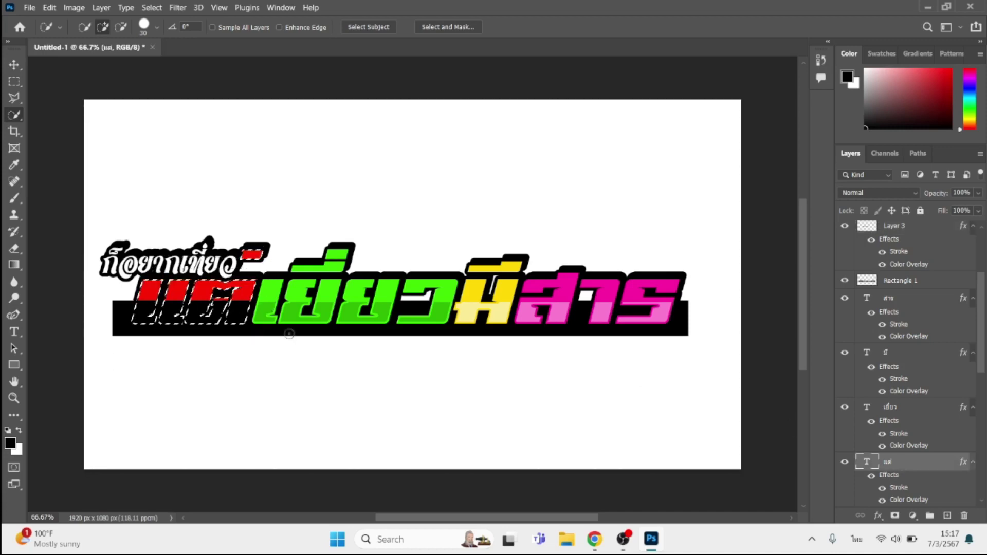
{"action": "left_click", "coordinate": [899, 282]}
{"action": "right_click", "coordinate": [199, 301]}
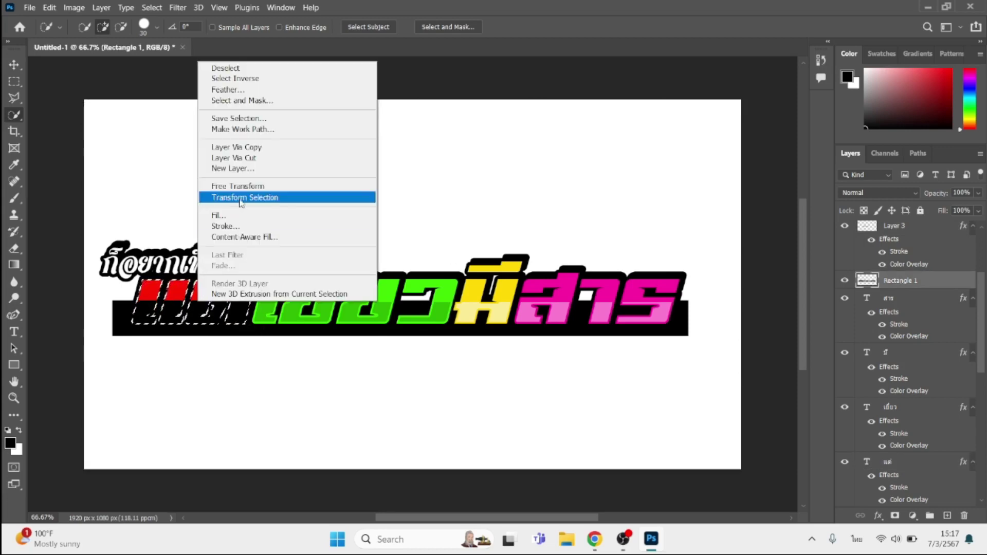
{"action": "left_click", "coordinate": [253, 160]}
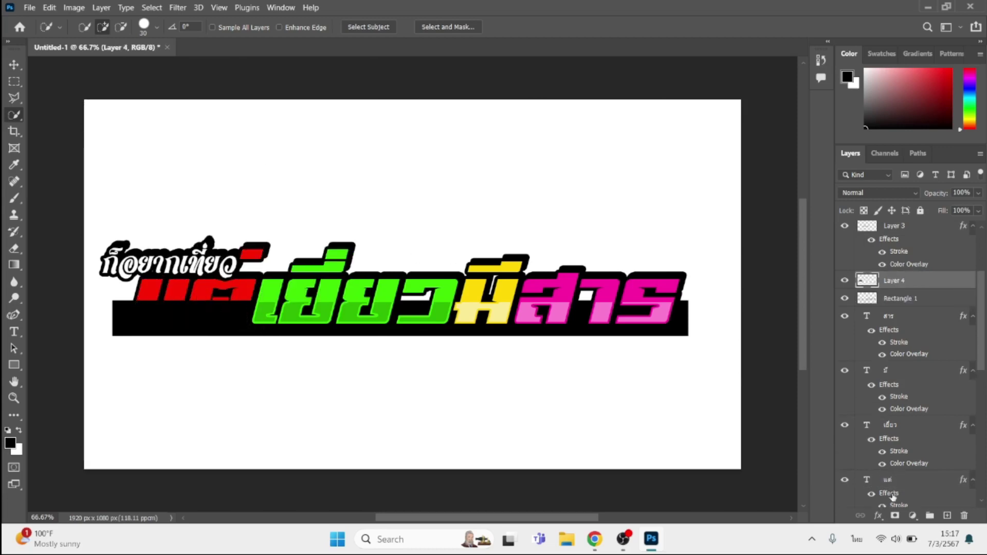
Add a Stroke in red sampled from the แต่ letters
{"action": "left_click", "coordinate": [877, 516]}
{"action": "left_click", "coordinate": [890, 424]}
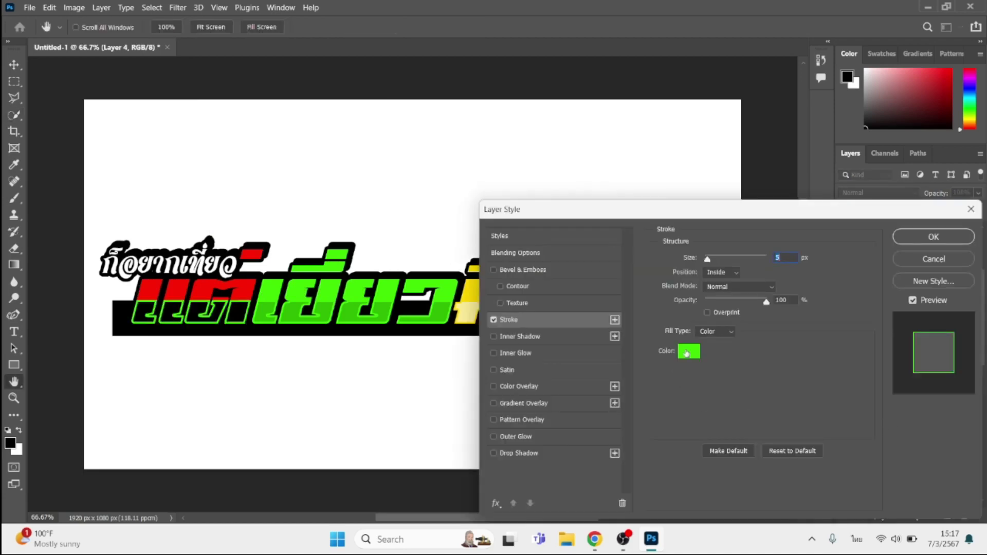
{"action": "left_click", "coordinate": [688, 351]}
{"action": "left_click", "coordinate": [245, 293]}
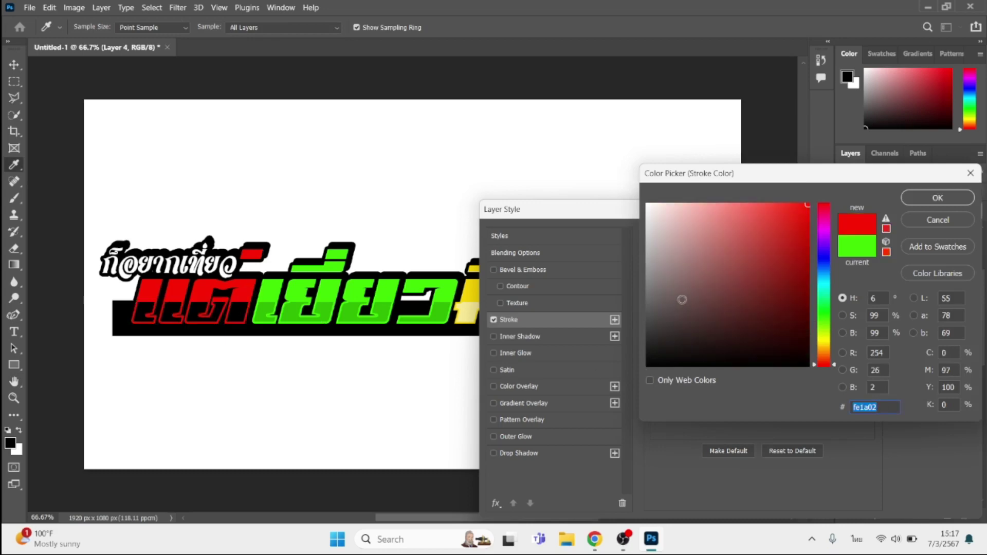
{"action": "key", "text": "Return"}
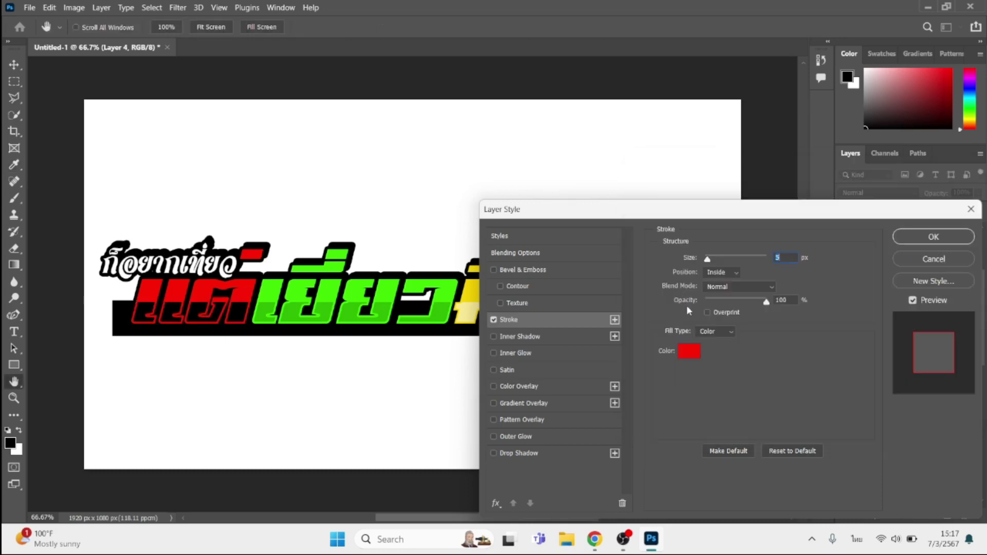
Add a light pink Color Overlay, lightened from the sampled red, and close the layer style
{"action": "left_click", "coordinate": [493, 403]}
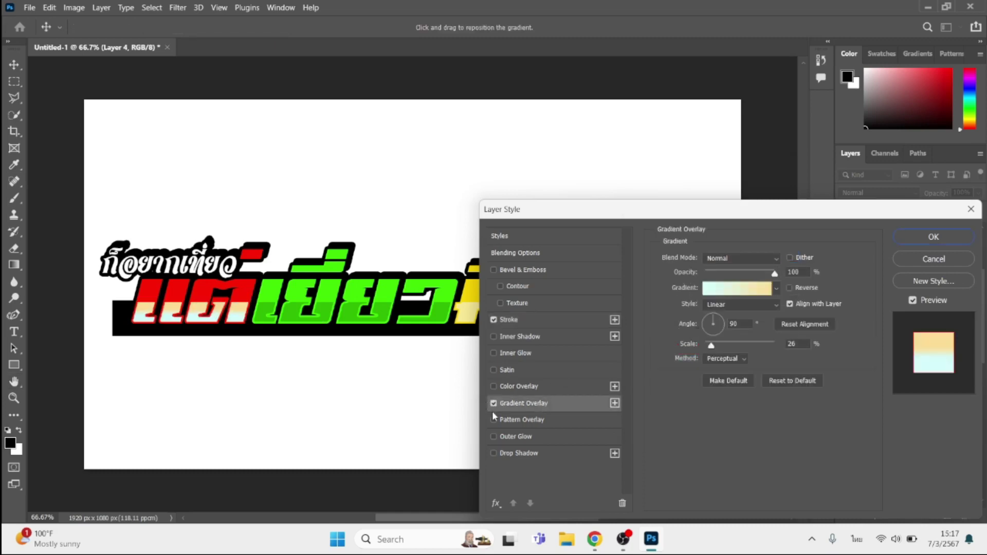
{"action": "left_click", "coordinate": [493, 403]}
{"action": "left_click", "coordinate": [523, 388]}
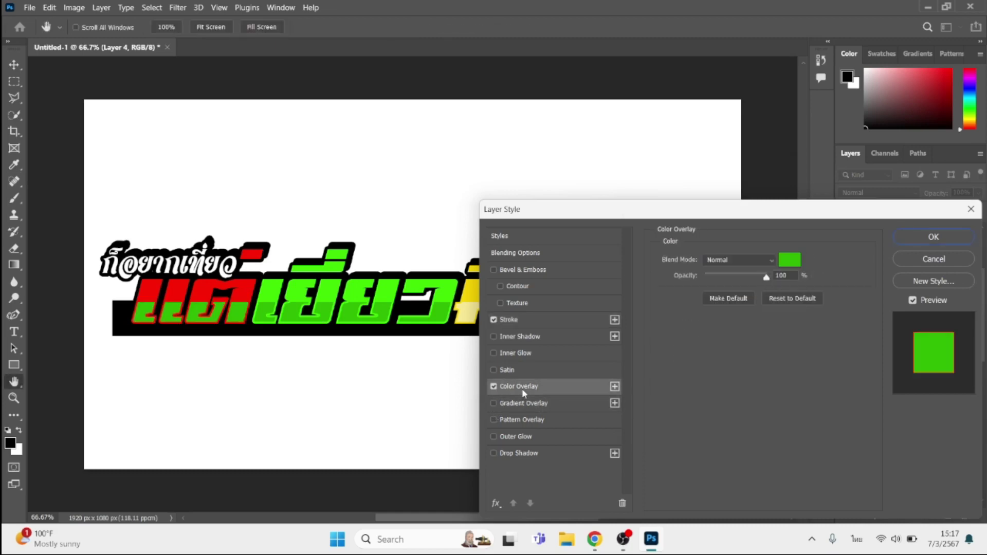
{"action": "left_click", "coordinate": [789, 260]}
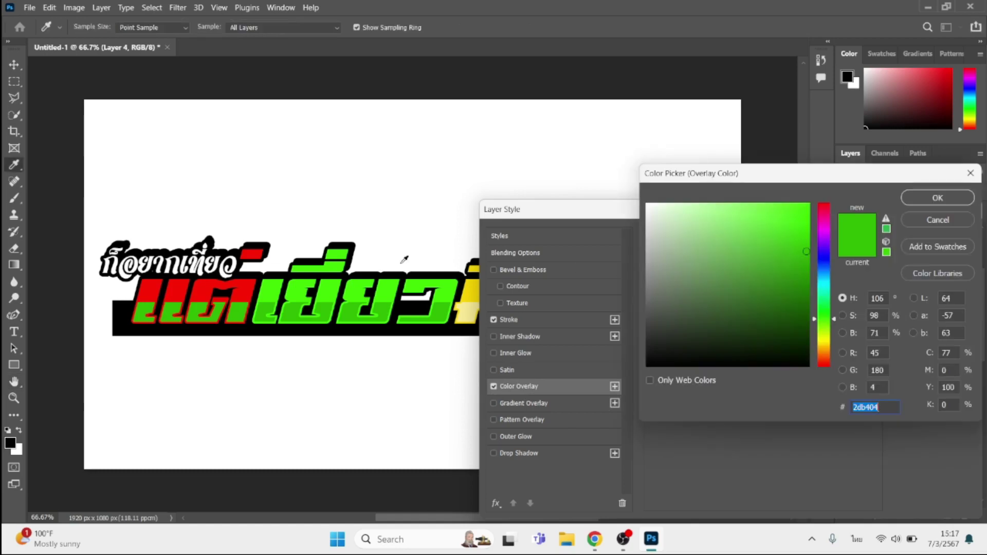
{"action": "left_click", "coordinate": [248, 295]}
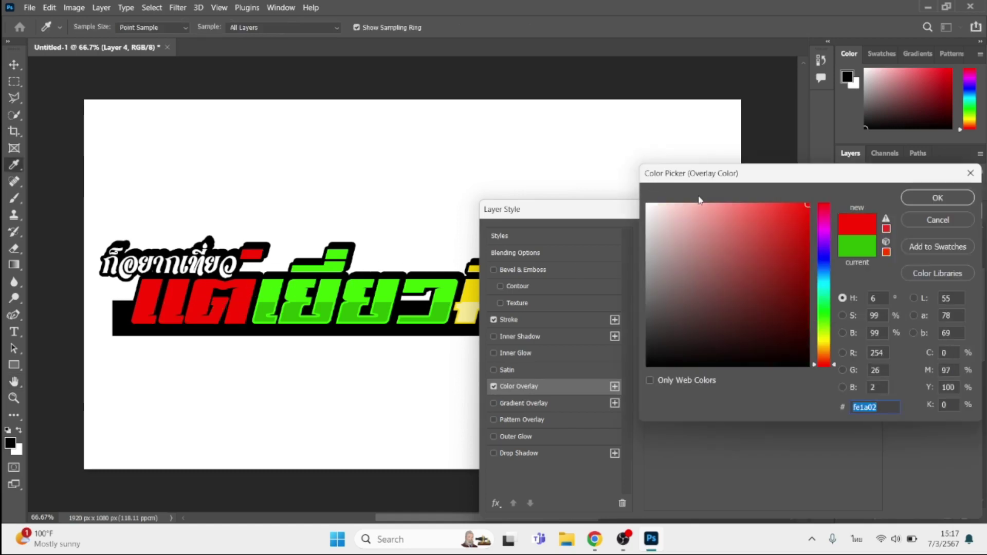
{"action": "left_click", "coordinate": [707, 252]}
{"action": "key", "text": "Return"}
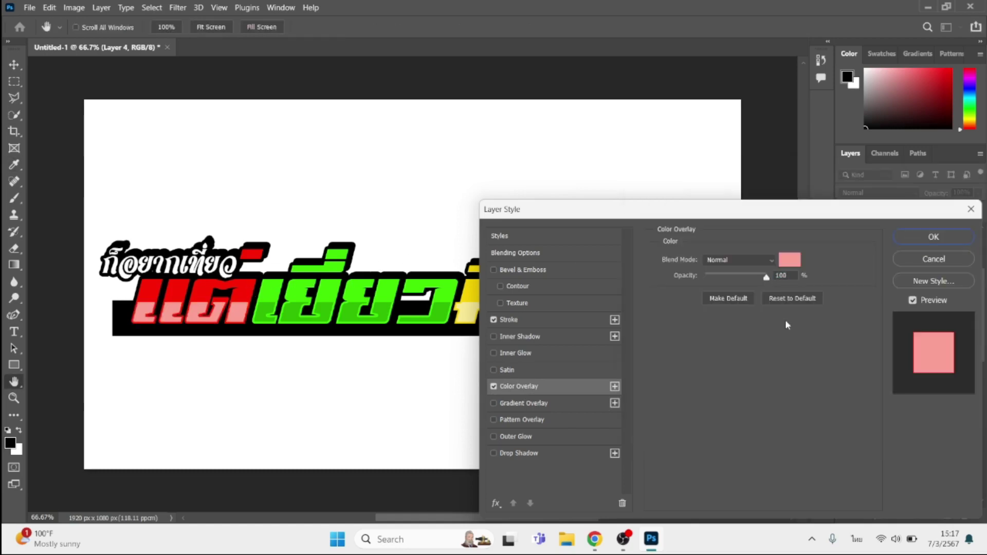
{"action": "key", "text": "Return"}
Delete the Rectangle 1 black bar layer behind the text
{"action": "key", "text": "w"}
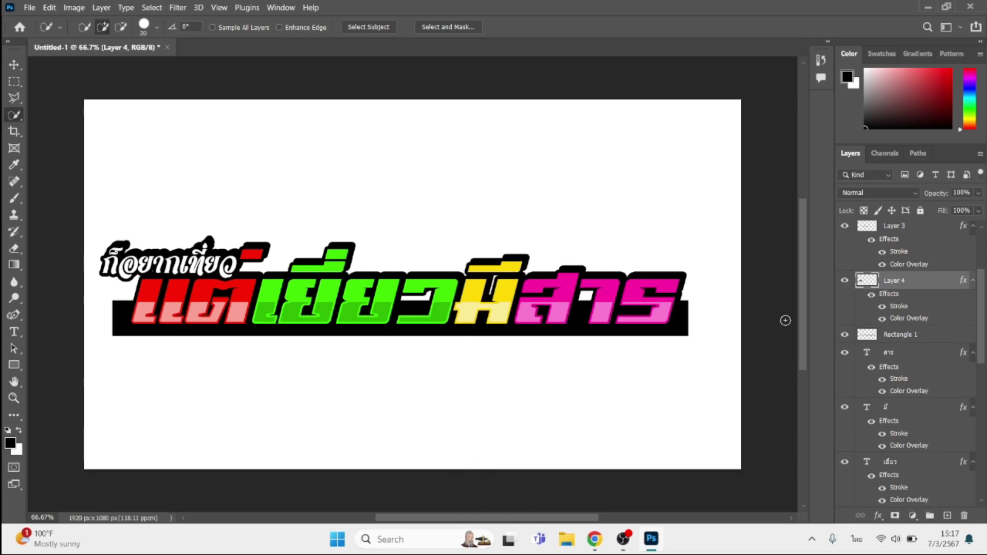
{"action": "left_click", "coordinate": [894, 336]}
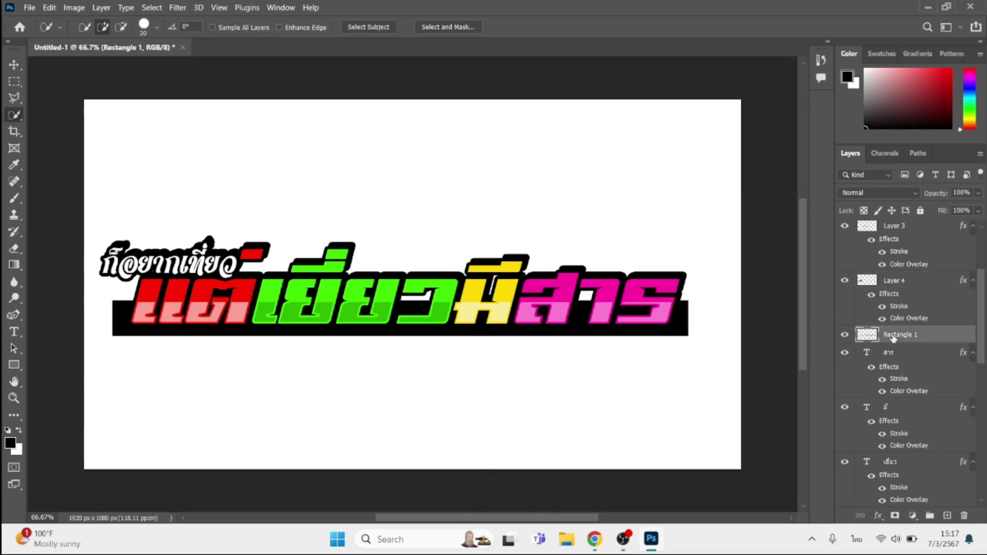
{"action": "key", "text": "Delete"}
{"action": "key", "text": "v"}
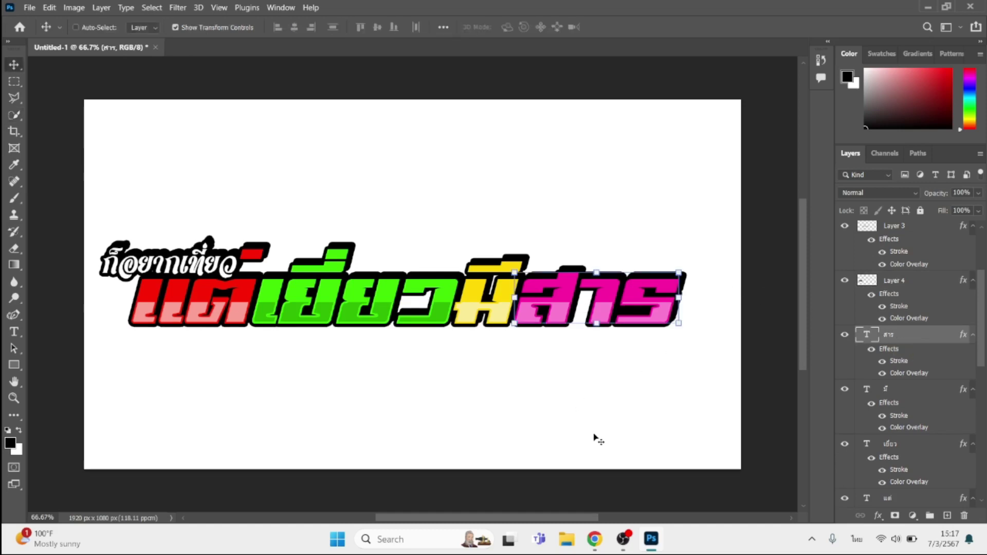
Browse to D:\รูปภาพ\ดราฟ\drive-download-20210803T064816Z-001 and select the cartoon boy PNG
{"action": "left_click", "coordinate": [574, 544]}
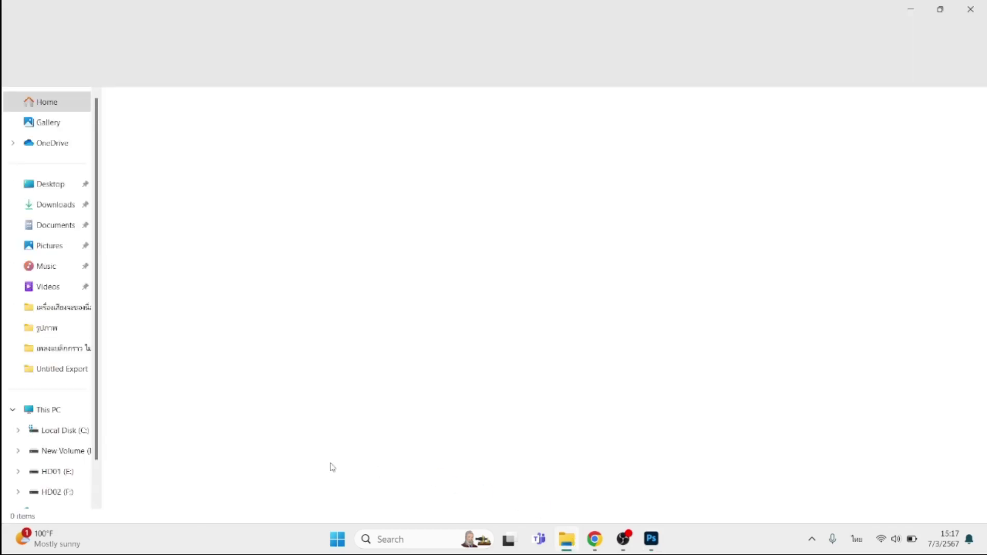
{"action": "left_click", "coordinate": [73, 453]}
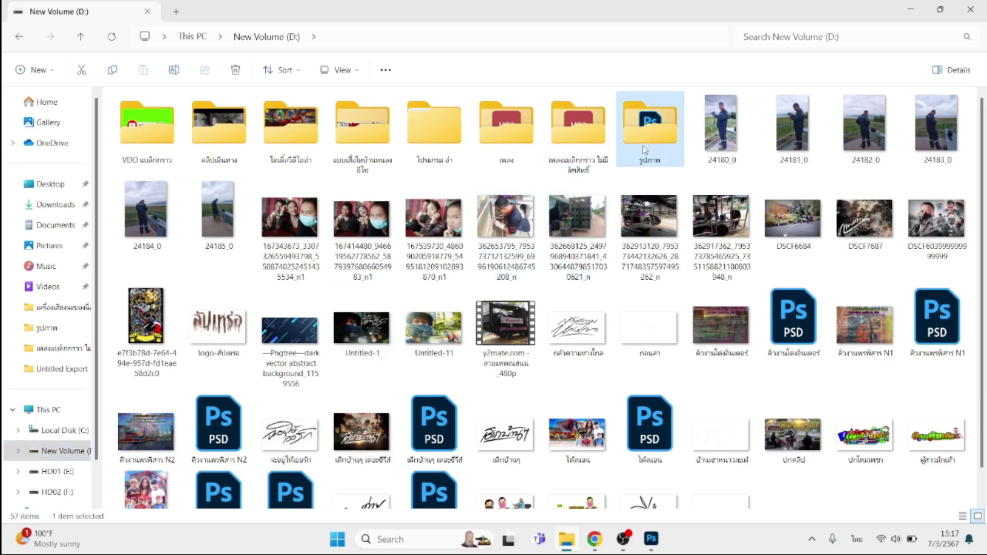
{"action": "double_click", "coordinate": [642, 146]}
{"action": "left_click", "coordinate": [283, 145]}
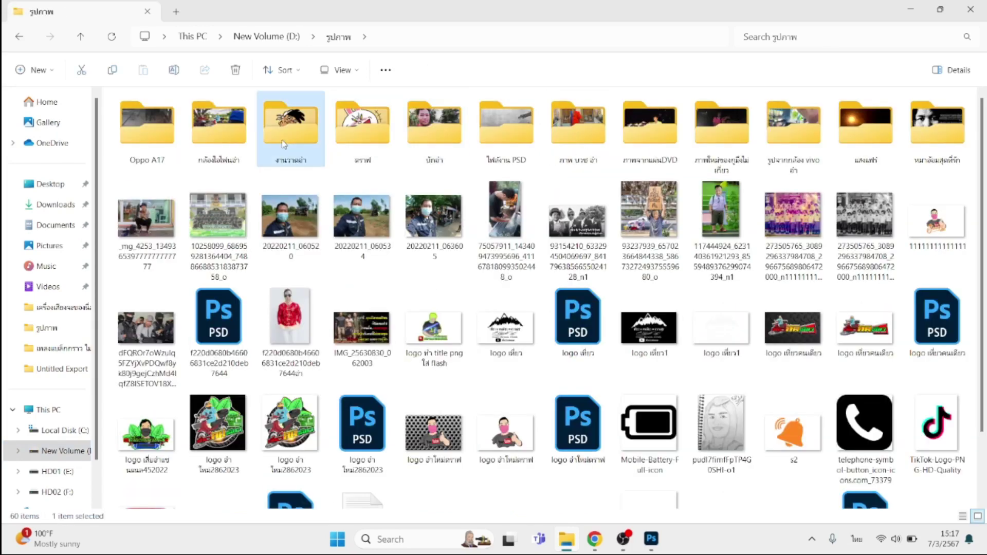
{"action": "double_click", "coordinate": [352, 149]}
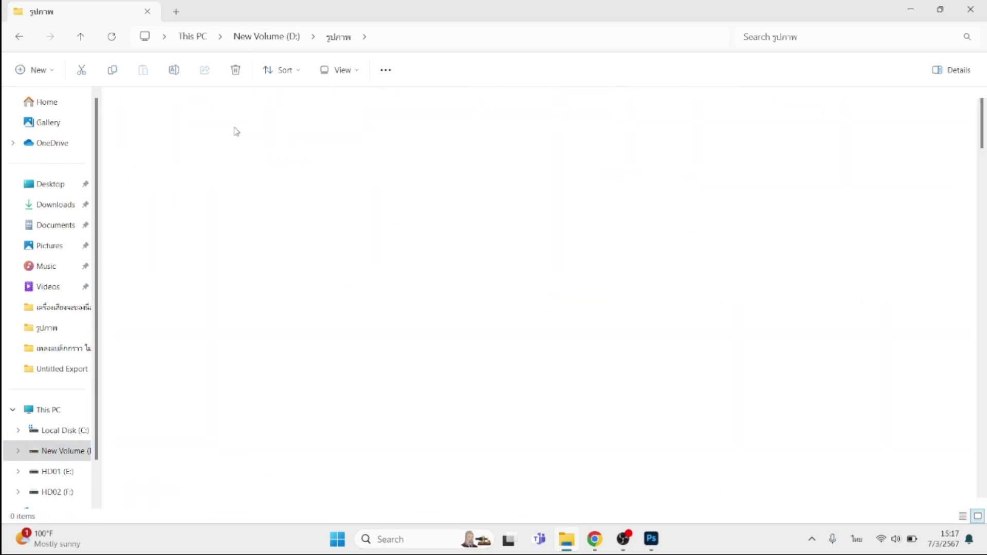
{"action": "double_click", "coordinate": [165, 129]}
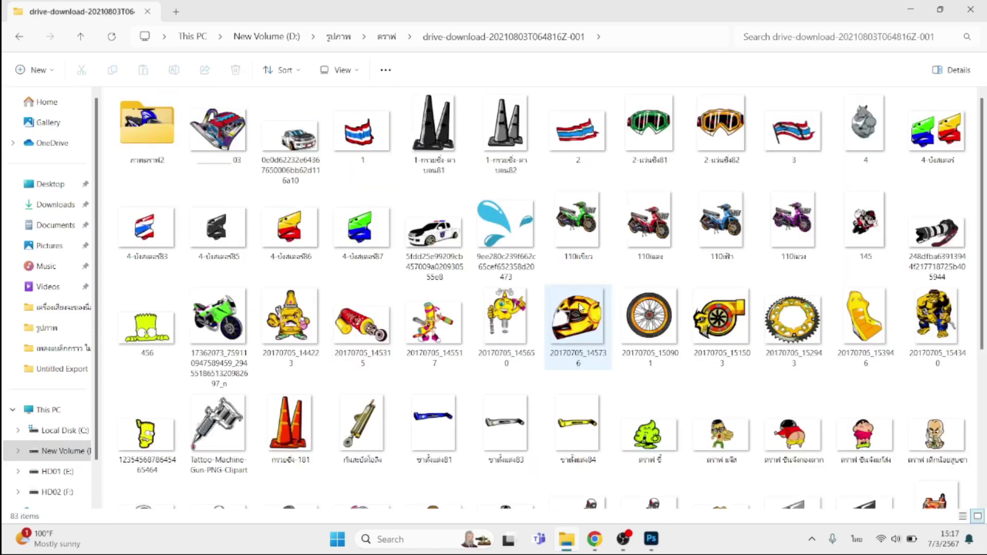
{"action": "mouse_move", "coordinate": [578, 318]}
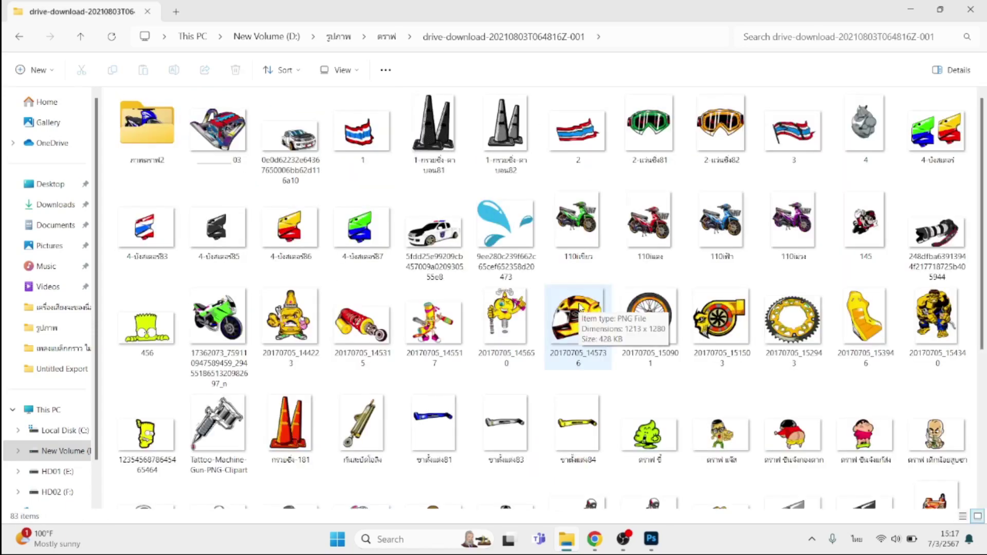
{"action": "scroll", "coordinate": [579, 308], "scroll_direction": "down", "scroll_amount": 3}
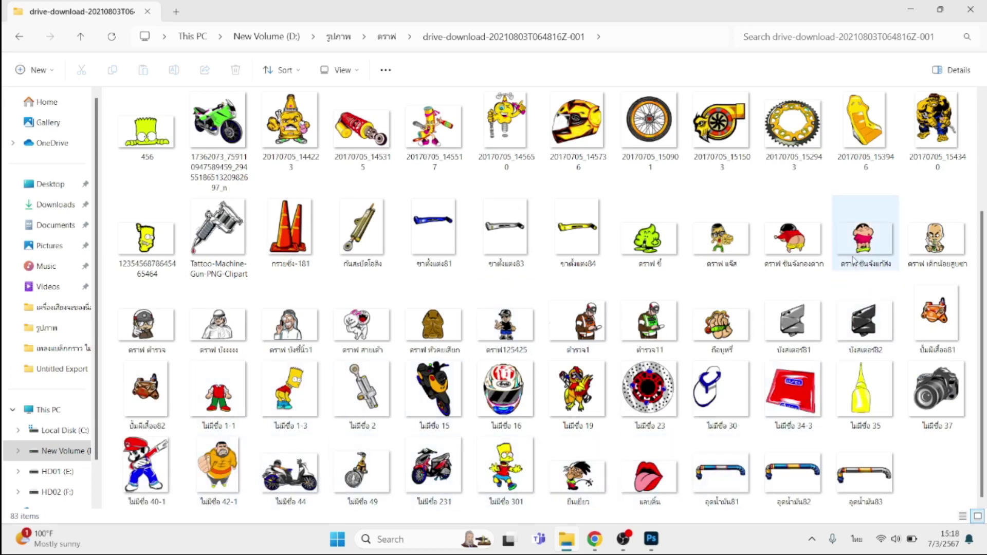
{"action": "left_click", "coordinate": [572, 488]}
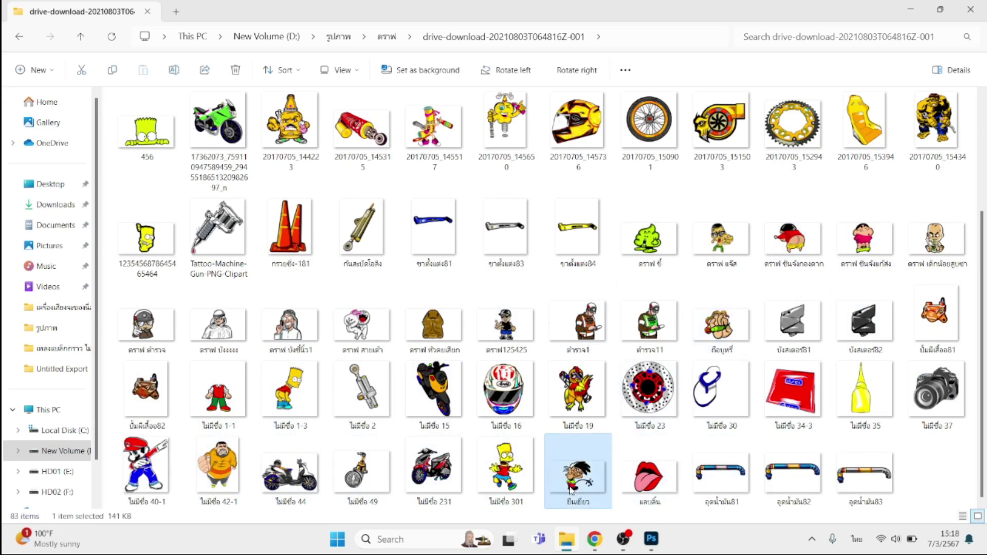
Drag the cartoon boy PNG onto the canvas, scale it down and place it at the text's right end
{"action": "mouse_move", "coordinate": [572, 488]}
{"action": "left_mouse_down"}
{"action": "mouse_move", "coordinate": [653, 538]}
{"action": "mouse_move", "coordinate": [621, 425]}
{"action": "left_mouse_up"}
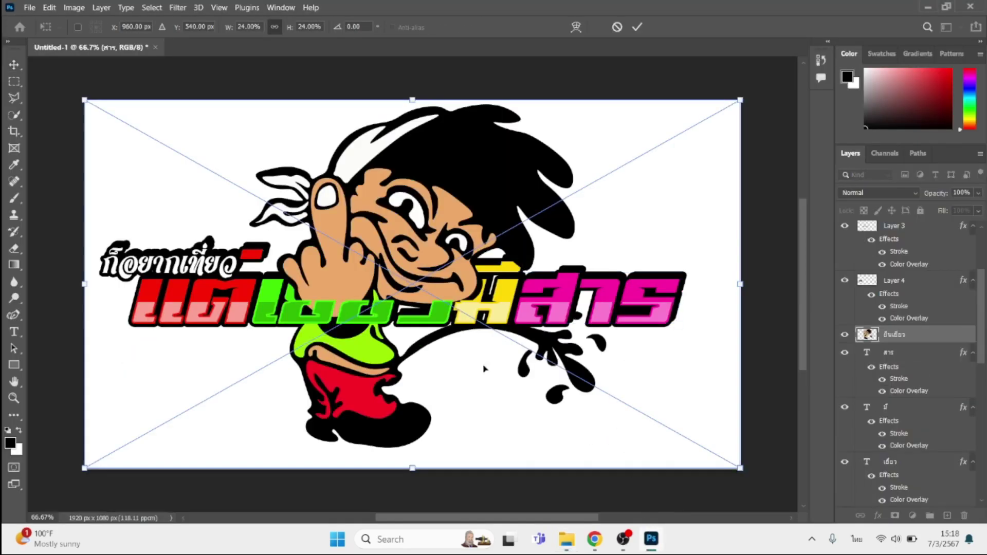
{"action": "left_click_drag", "start_coordinate": [741, 101], "coordinate": [333, 389]}
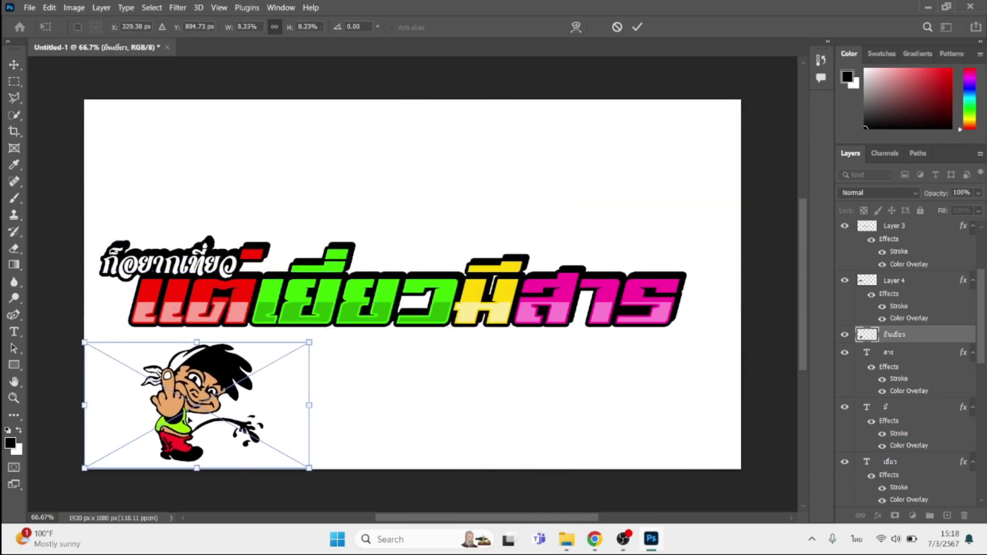
{"action": "left_click_drag", "start_coordinate": [189, 420], "coordinate": [712, 296]}
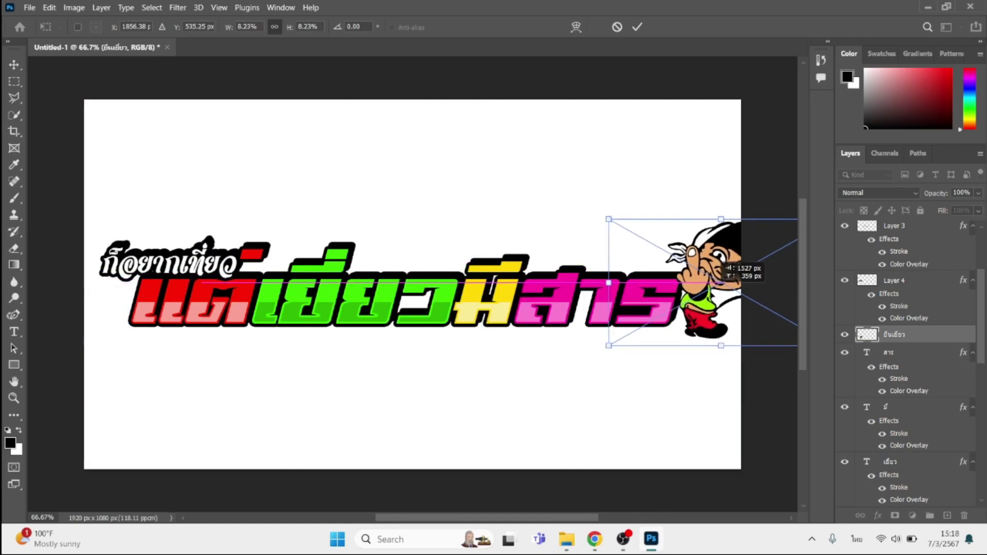
{"action": "left_click_drag", "start_coordinate": [715, 283], "coordinate": [716, 300]}
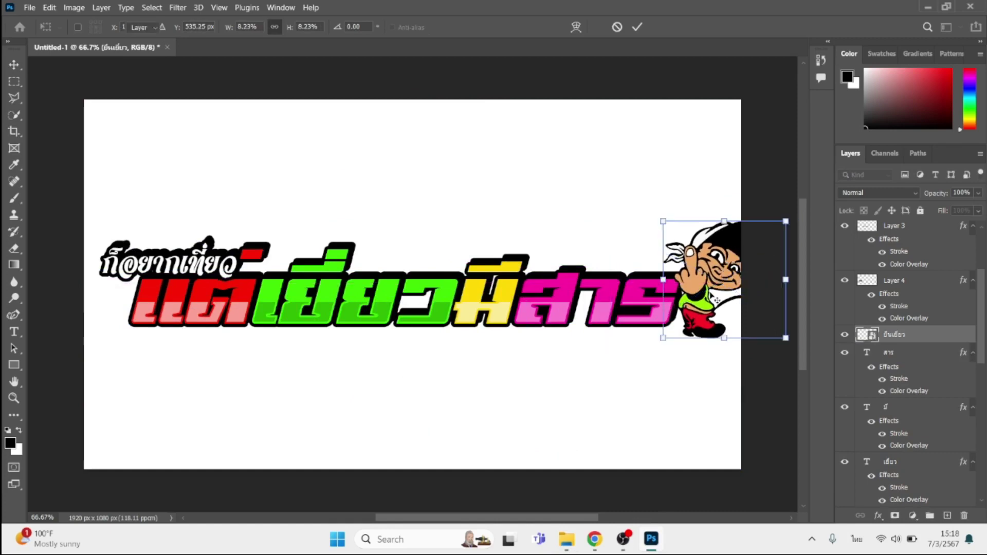
{"action": "key", "text": "Return"}
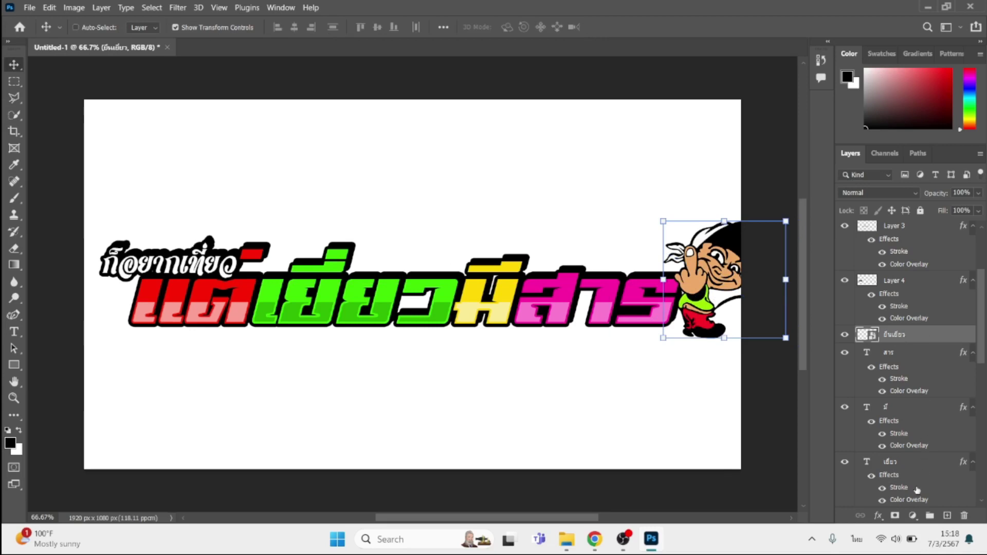
Add a black stroke, positioned outside, to the cartoon boy layer
{"action": "left_click", "coordinate": [879, 516]}
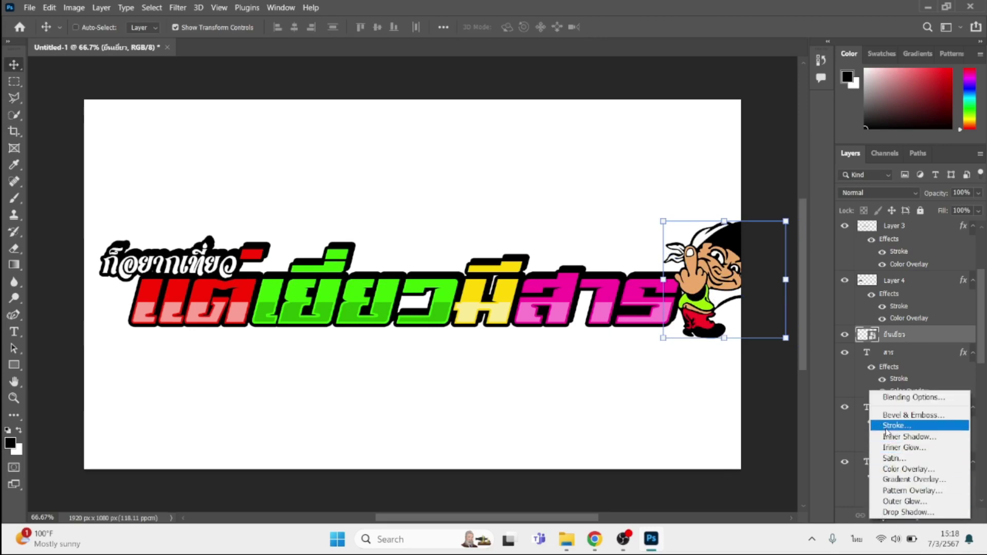
{"action": "left_click", "coordinate": [884, 426]}
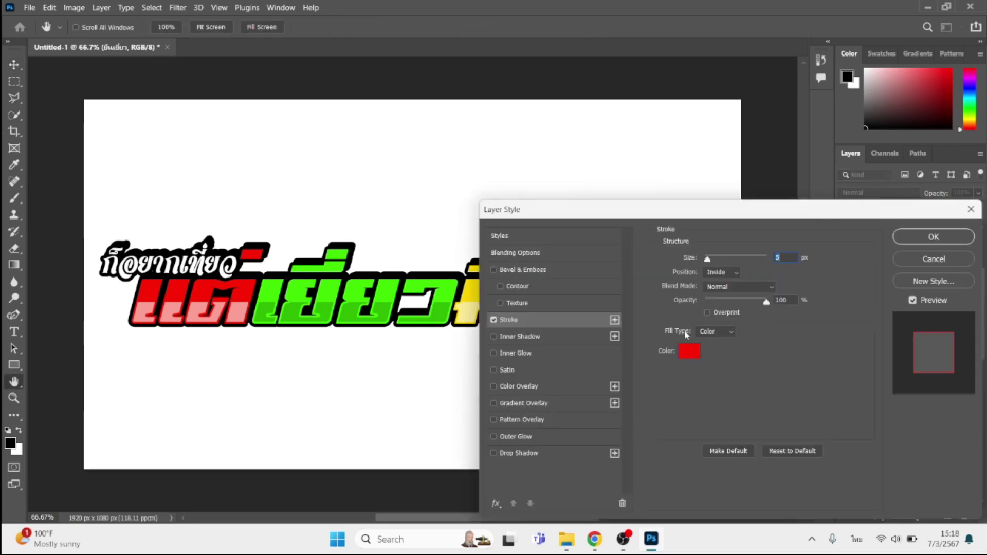
{"action": "left_click", "coordinate": [729, 277]}
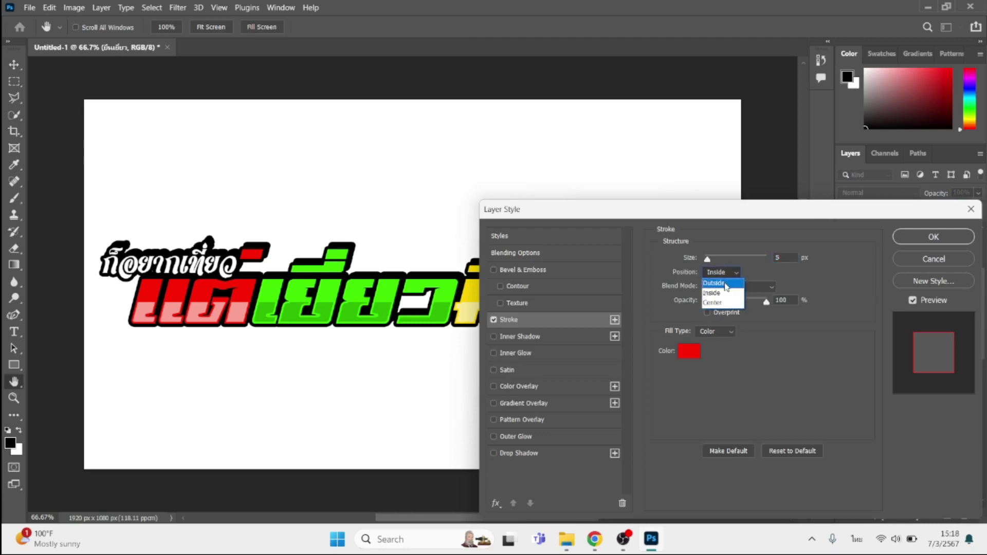
{"action": "left_click", "coordinate": [720, 280]}
{"action": "left_click", "coordinate": [688, 354]}
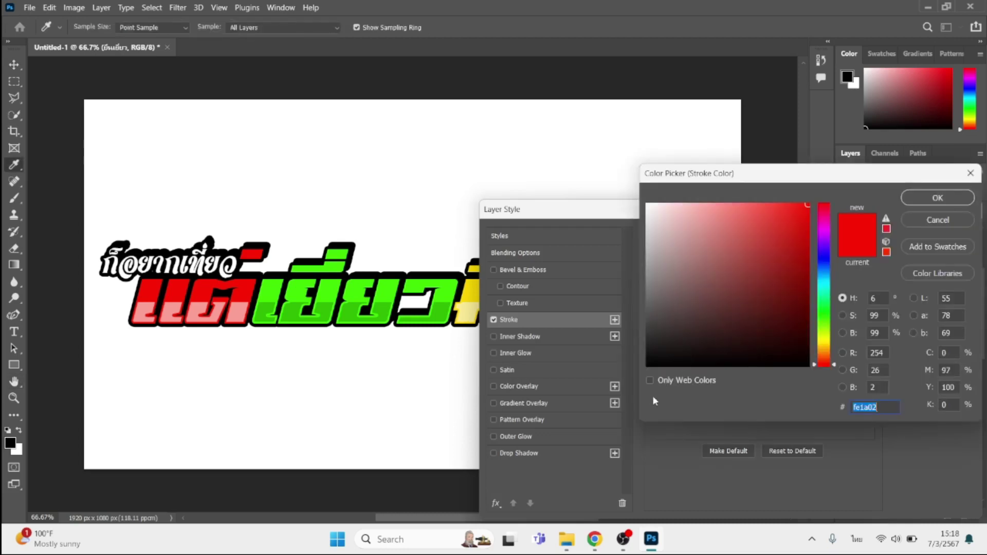
{"action": "left_click", "coordinate": [649, 367]}
{"action": "key", "text": "Return"}
{"action": "left_click_drag", "start_coordinate": [771, 216], "coordinate": [721, 366]}
{"action": "key", "text": "Return"}
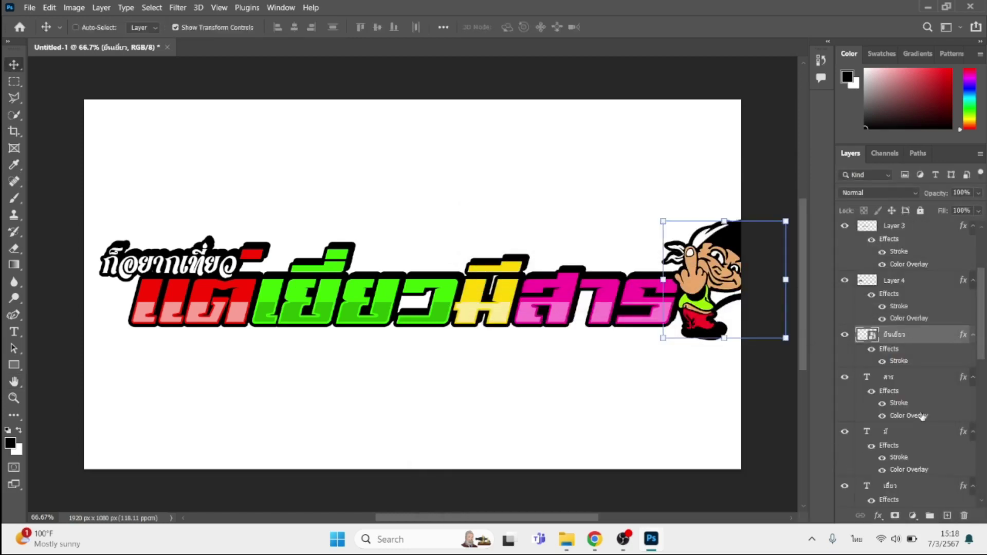
{"action": "scroll", "coordinate": [938, 338], "scroll_direction": "up", "scroll_amount": 3}
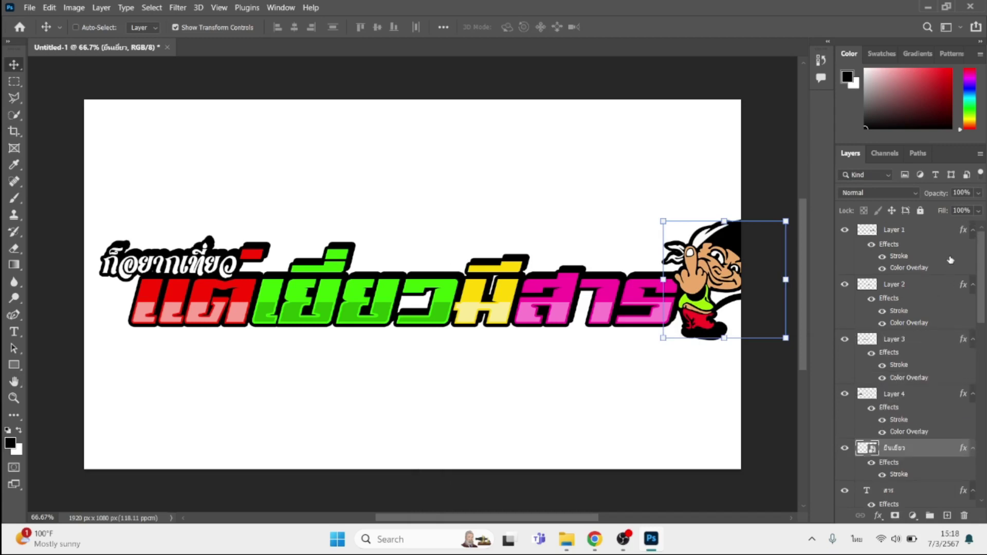
Group all text and cartoon layers, then scale the group to about 90% to fit the canvas
{"action": "left_click", "coordinate": [935, 232]}
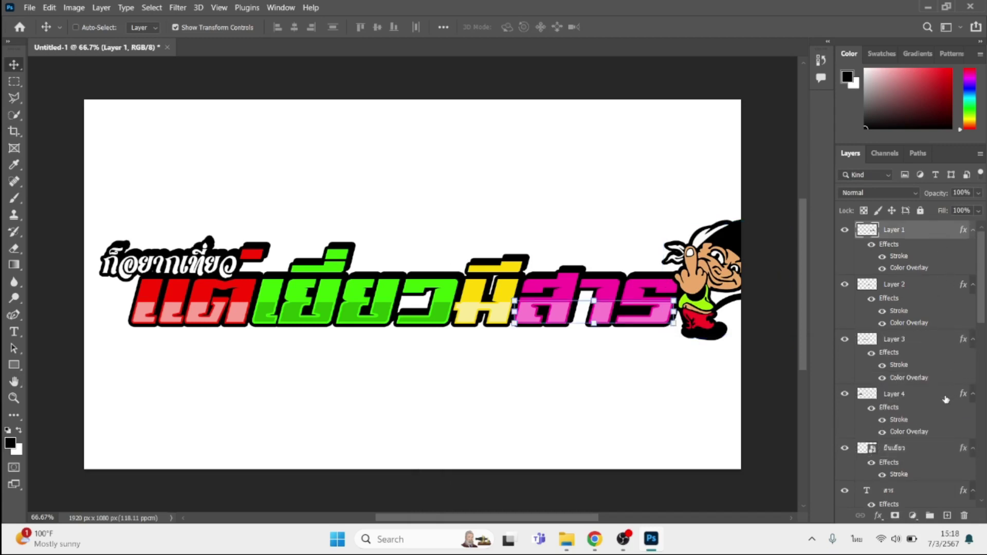
{"action": "scroll", "coordinate": [946, 400], "scroll_direction": "down", "scroll_amount": 2}
{"action": "scroll", "coordinate": [940, 406], "scroll_direction": "down", "scroll_amount": 3}
{"action": "scroll", "coordinate": [936, 417], "scroll_direction": "down", "scroll_amount": 3}
{"action": "scroll", "coordinate": [925, 437], "scroll_direction": "down", "scroll_amount": 2}
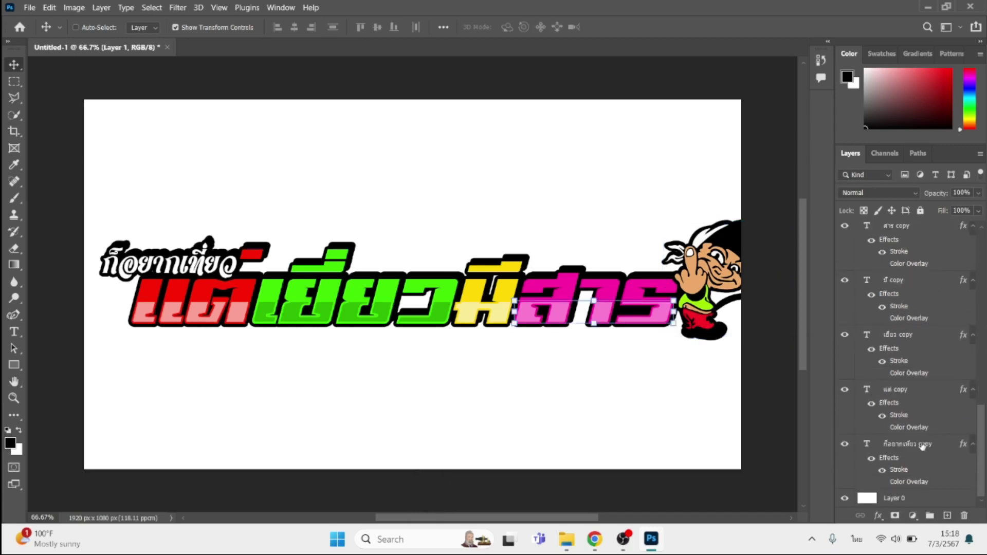
{"action": "left_click", "coordinate": [922, 445], "text": "shift"}
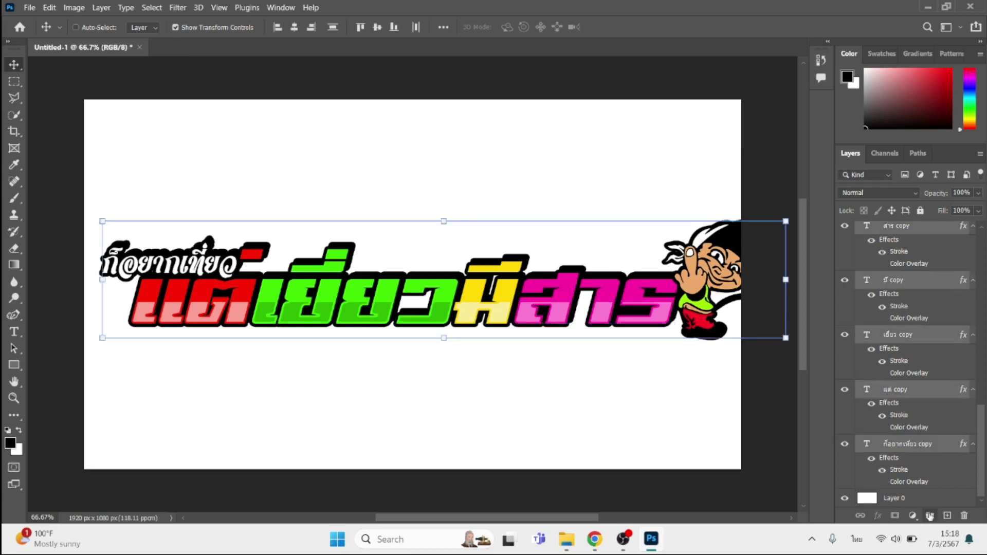
{"action": "left_click", "coordinate": [930, 515]}
{"action": "left_click", "coordinate": [785, 221]}
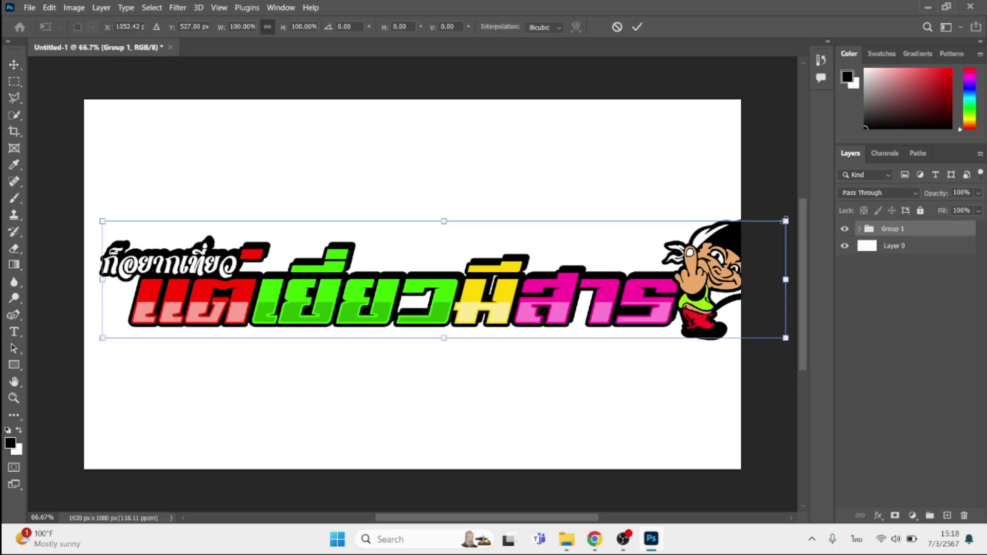
{"action": "mouse_move", "coordinate": [786, 221]}
{"action": "left_mouse_down"}
{"action": "mouse_move", "coordinate": [701, 243]}
{"action": "mouse_move", "coordinate": [716, 245]}
{"action": "left_mouse_up"}
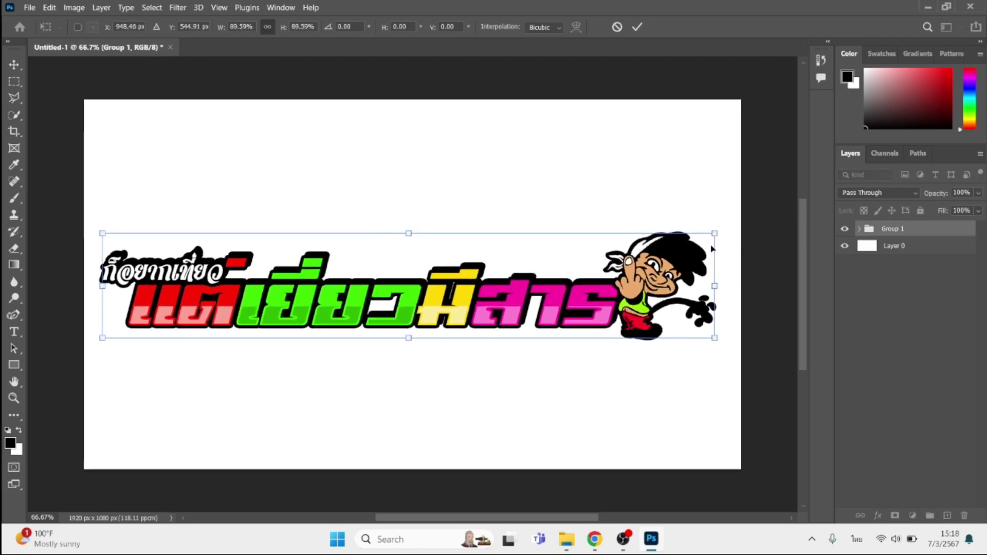
Confirm the logo resize, then stroke the cartoon in magenta sampled from the pink text
{"action": "left_click", "coordinate": [859, 229]}
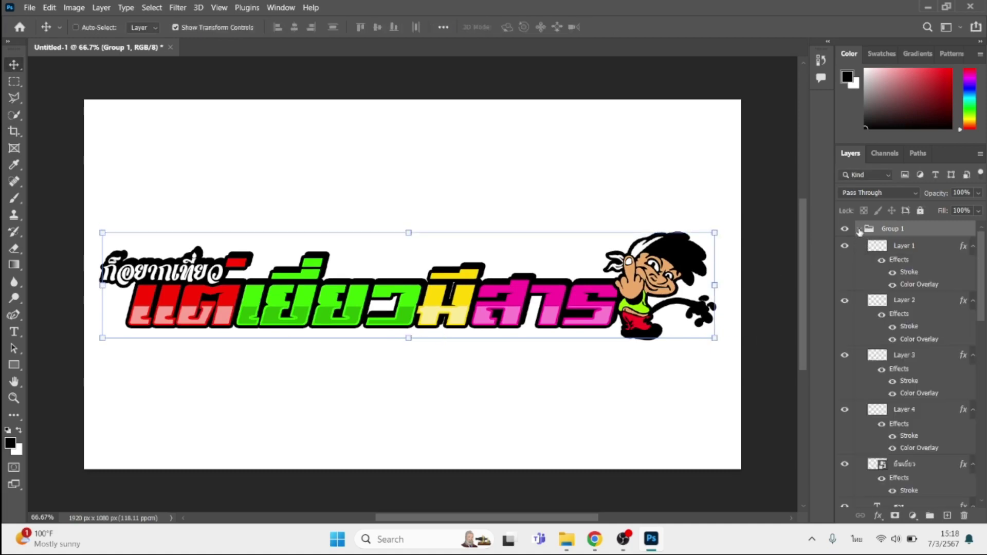
{"action": "left_click", "coordinate": [909, 464]}
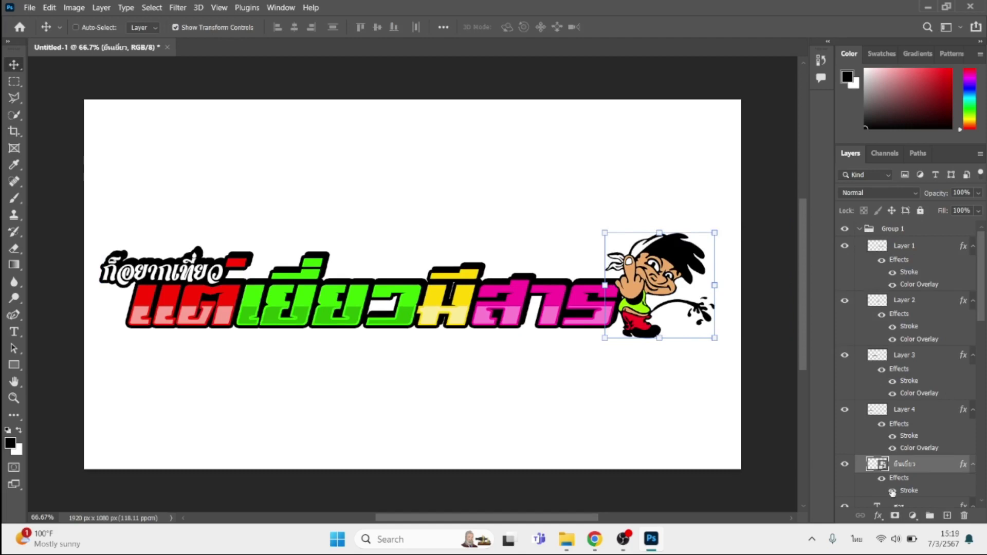
{"action": "left_click", "coordinate": [878, 515]}
{"action": "left_click", "coordinate": [905, 427]}
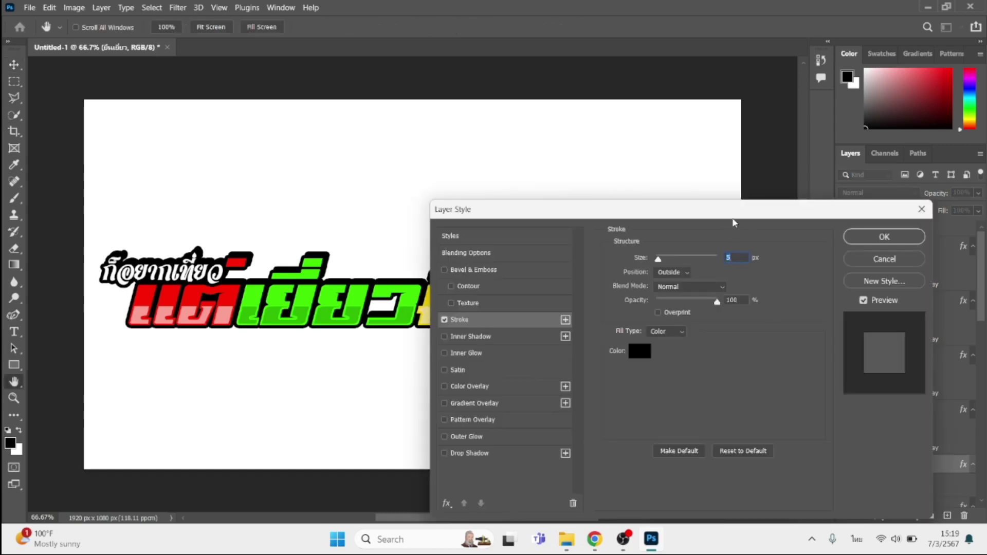
{"action": "left_click_drag", "start_coordinate": [734, 222], "coordinate": [805, 359]}
{"action": "left_click", "coordinate": [708, 493]}
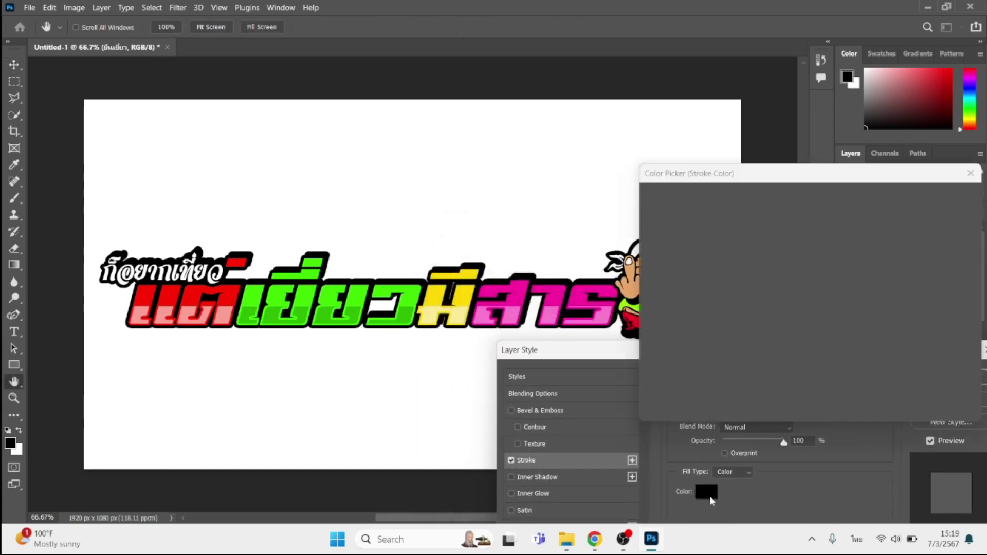
{"action": "left_click", "coordinate": [613, 290]}
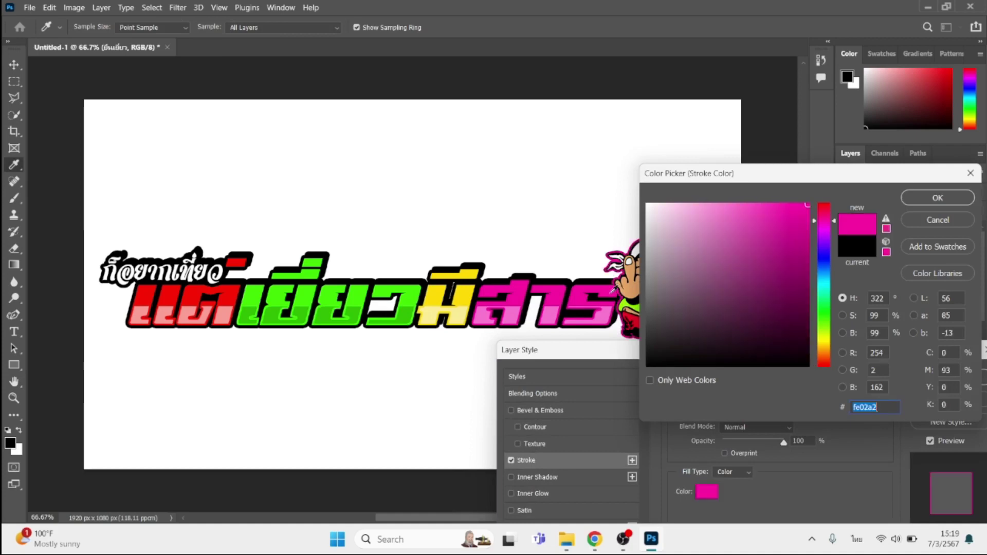
{"action": "key", "text": "Return"}
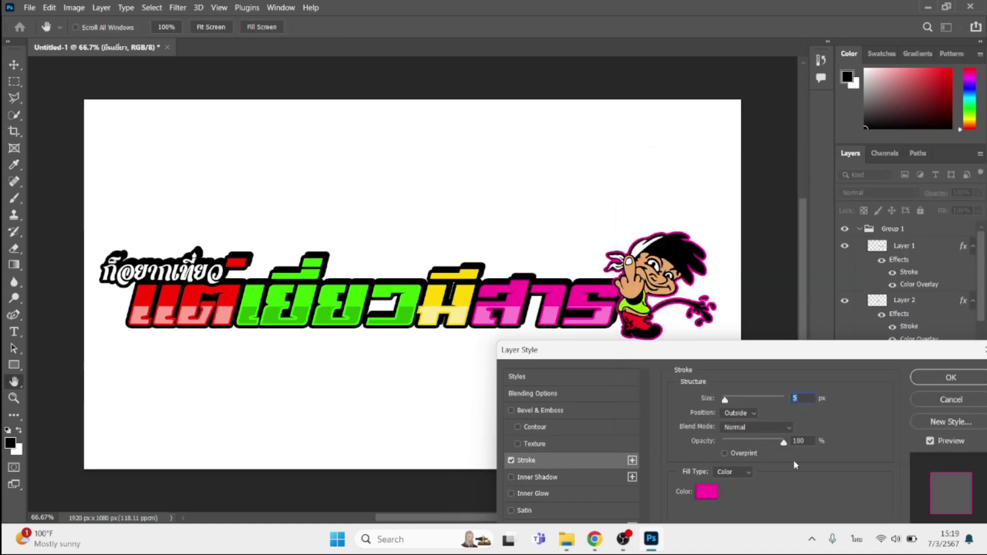
{"action": "key", "text": "Return"}
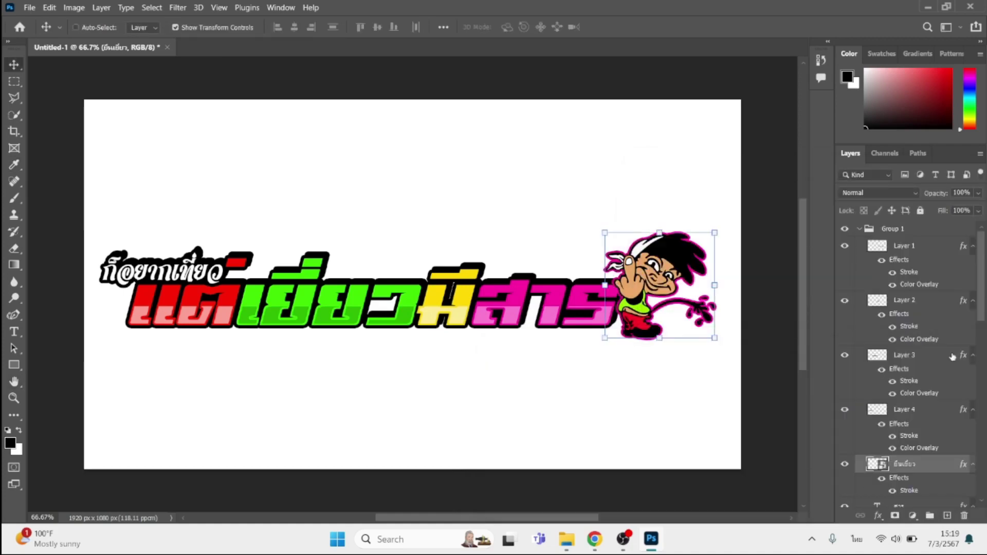
Give Group 1 a 5 px pink outer stroke and duplicate it as Group 1 copy
{"action": "left_click", "coordinate": [861, 230]}
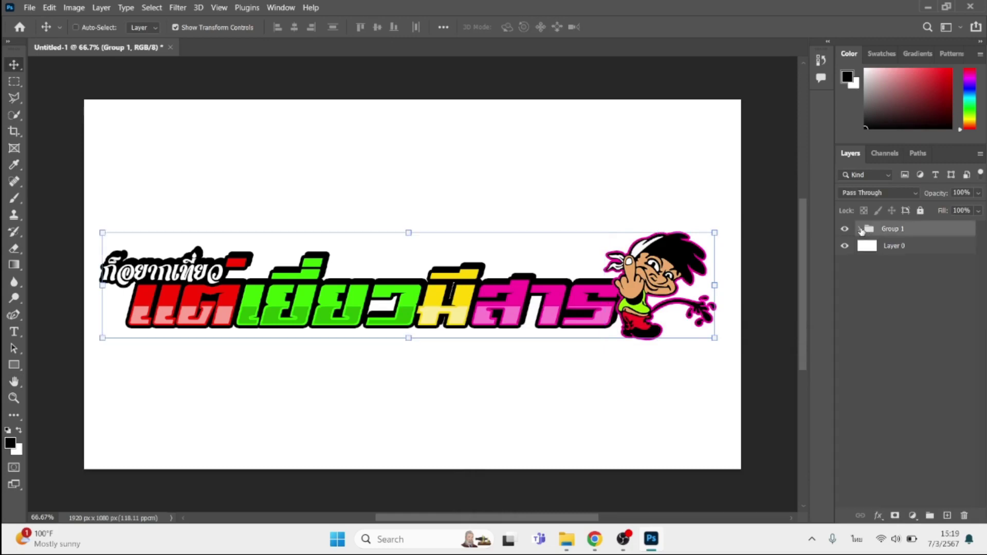
{"action": "left_click", "coordinate": [878, 515]}
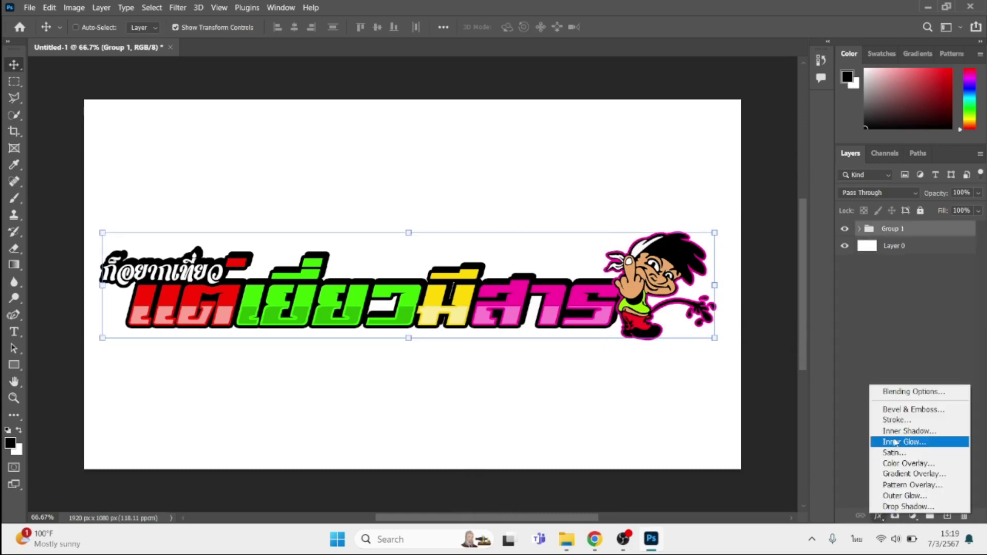
{"action": "left_click", "coordinate": [897, 428]}
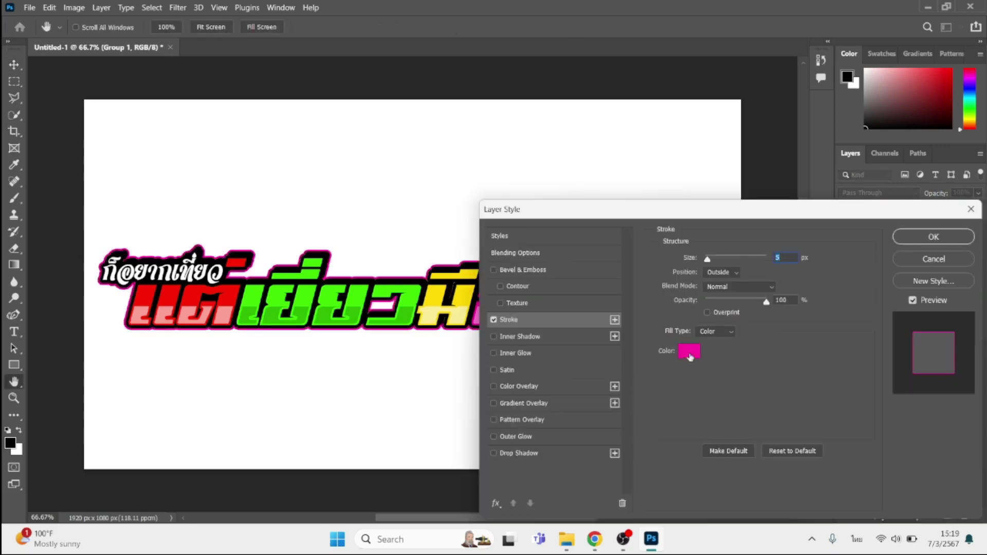
{"action": "left_click", "coordinate": [689, 351]}
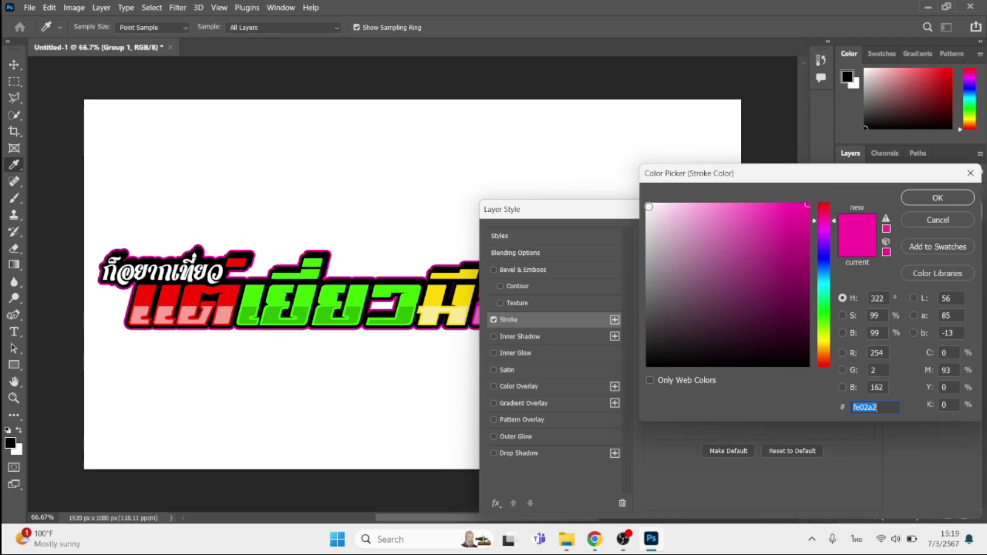
{"action": "left_click", "coordinate": [649, 207]}
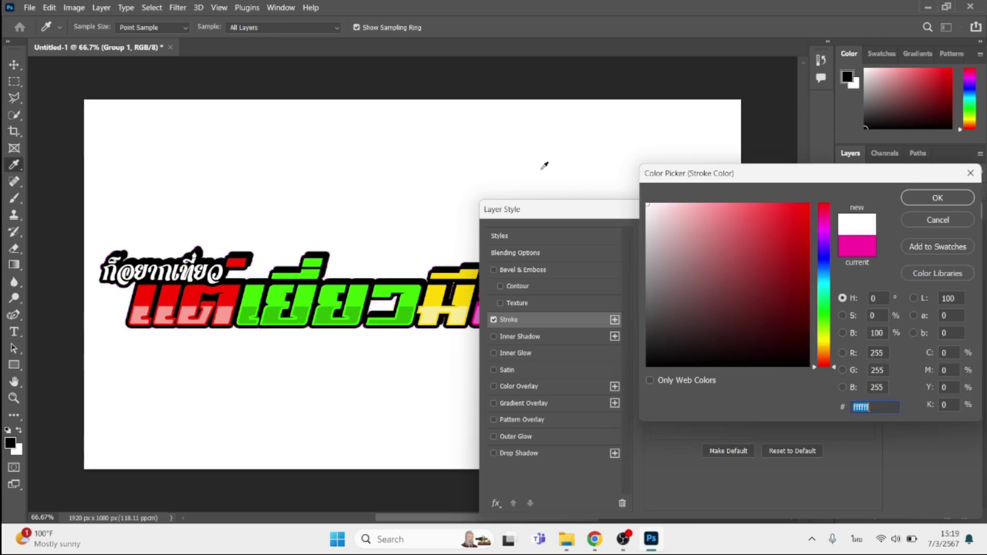
{"action": "key", "text": "Escape"}
{"action": "key", "text": "Return"}
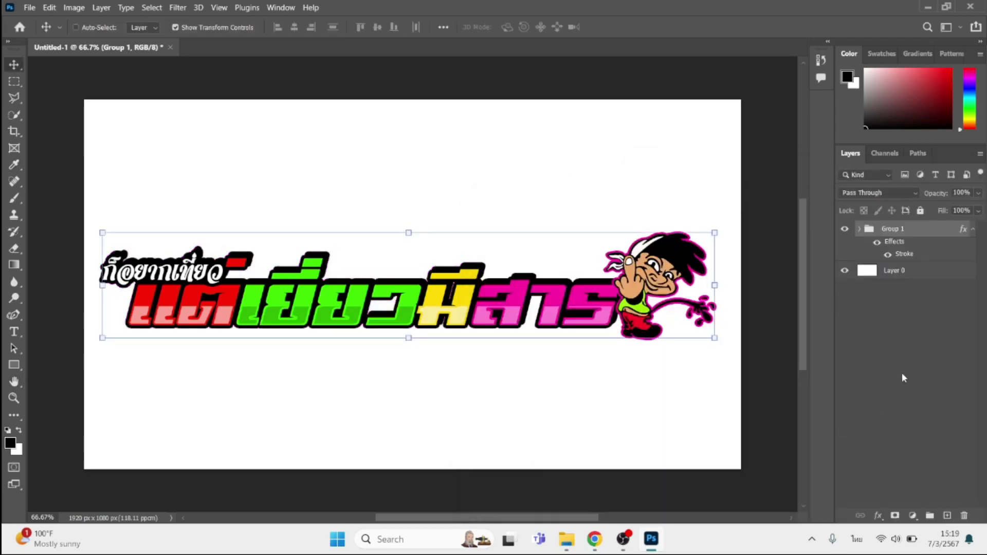
{"action": "key", "text": "ctrl+j"}
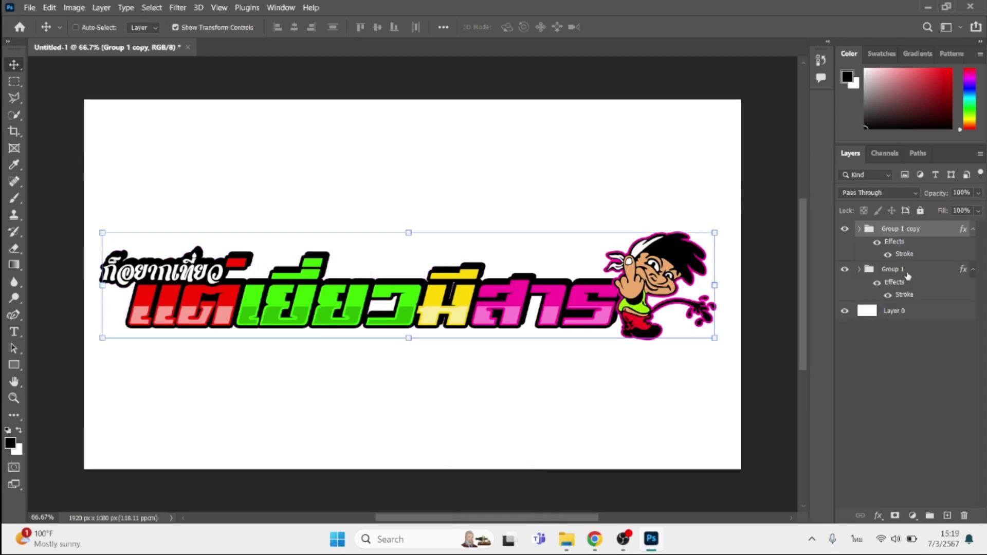
Give the original Group 1 a thick black 16 px outer stroke
{"action": "left_click", "coordinate": [907, 272]}
{"action": "left_click", "coordinate": [878, 515]}
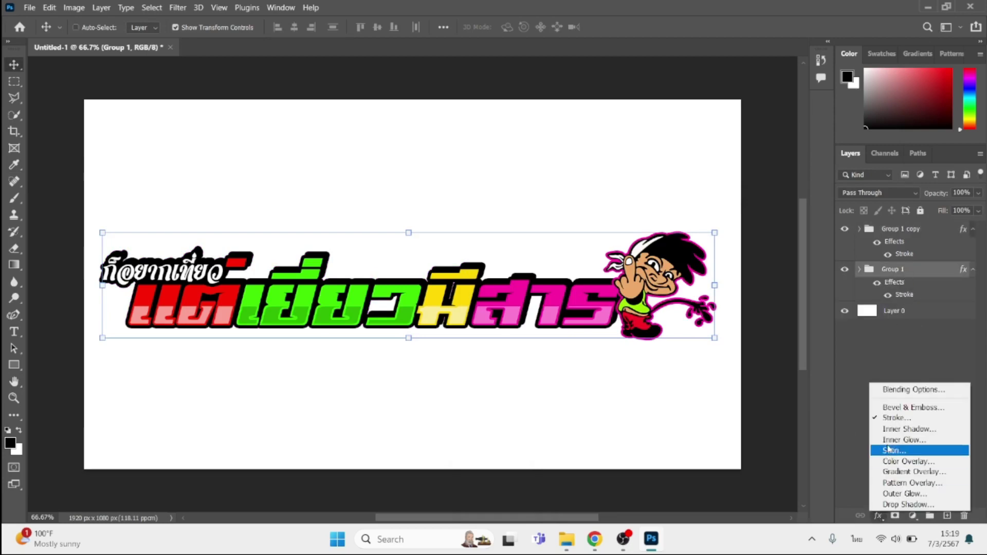
{"action": "left_click", "coordinate": [891, 420]}
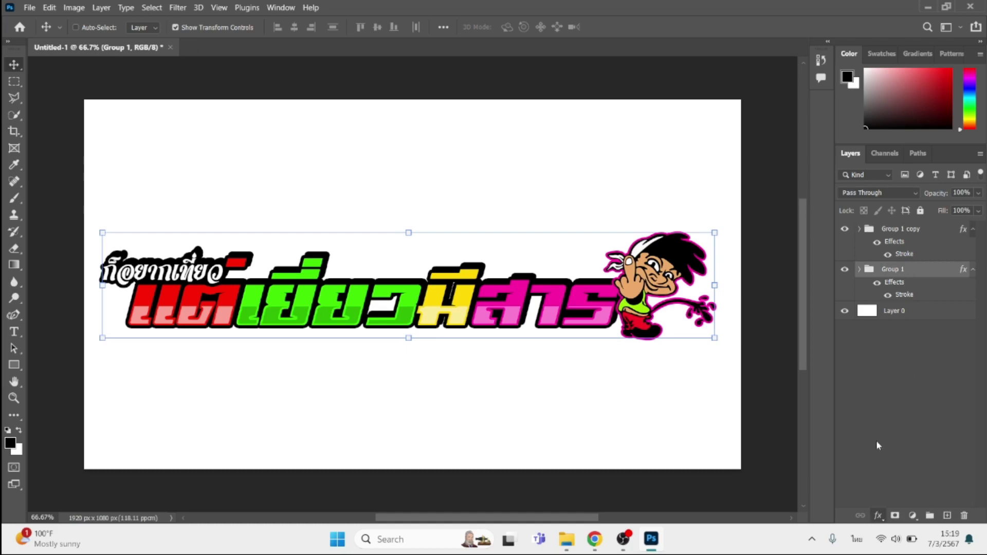
{"action": "left_click", "coordinate": [693, 350]}
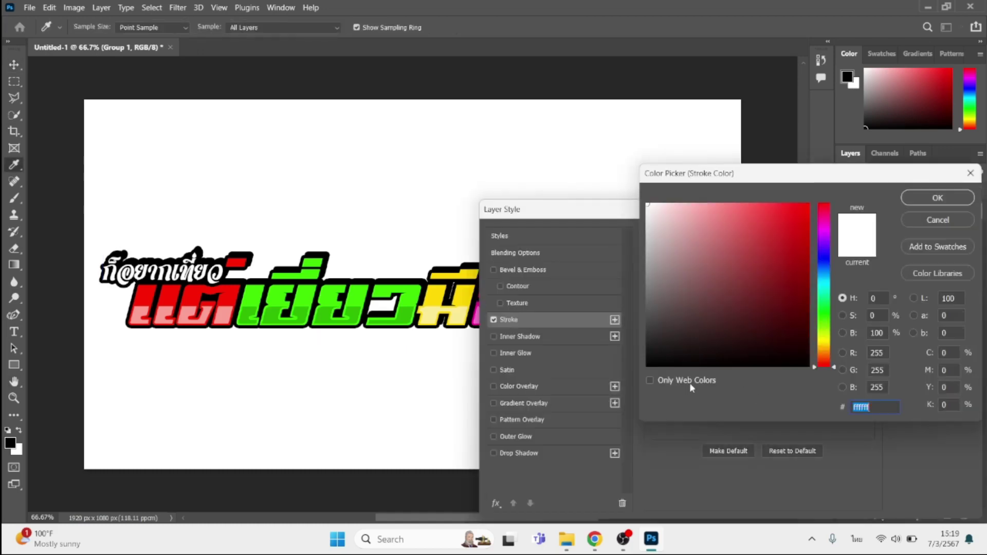
{"action": "left_click", "coordinate": [648, 367]}
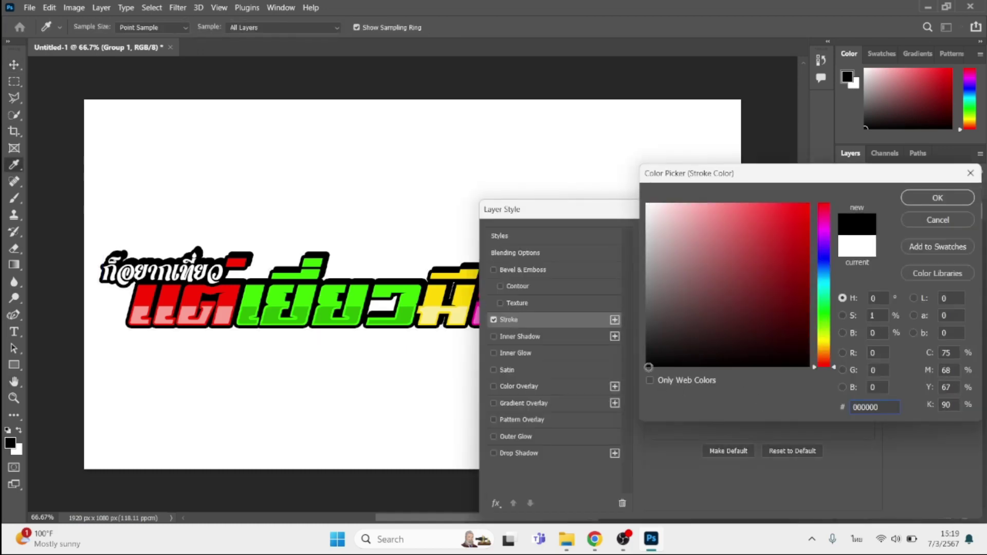
{"action": "key", "text": "Return"}
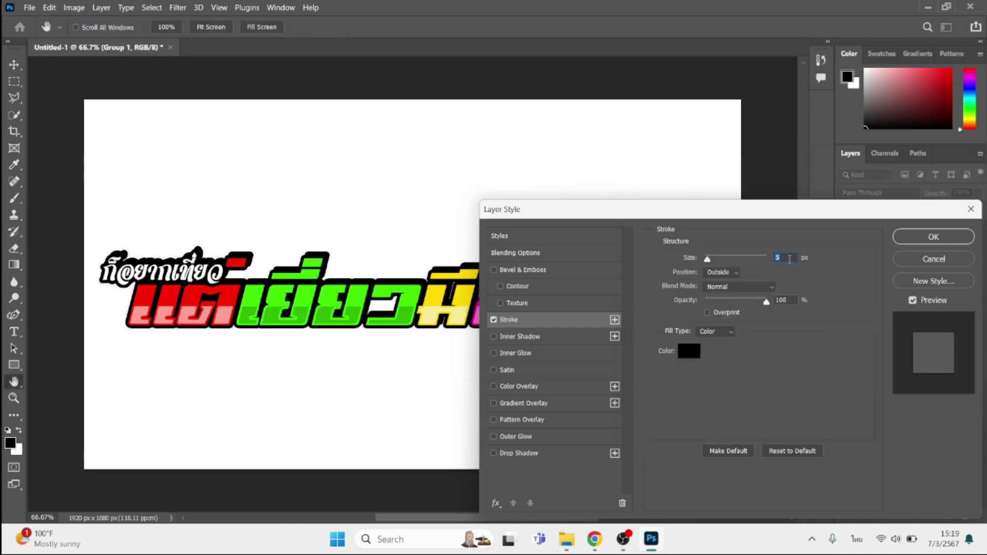
{"action": "key", "text": "Up"}
{"action": "key", "text": "Up"}
{"action": "key", "text": "Up"}
{"action": "key", "text": "Up"}
{"action": "key", "text": "Up"}
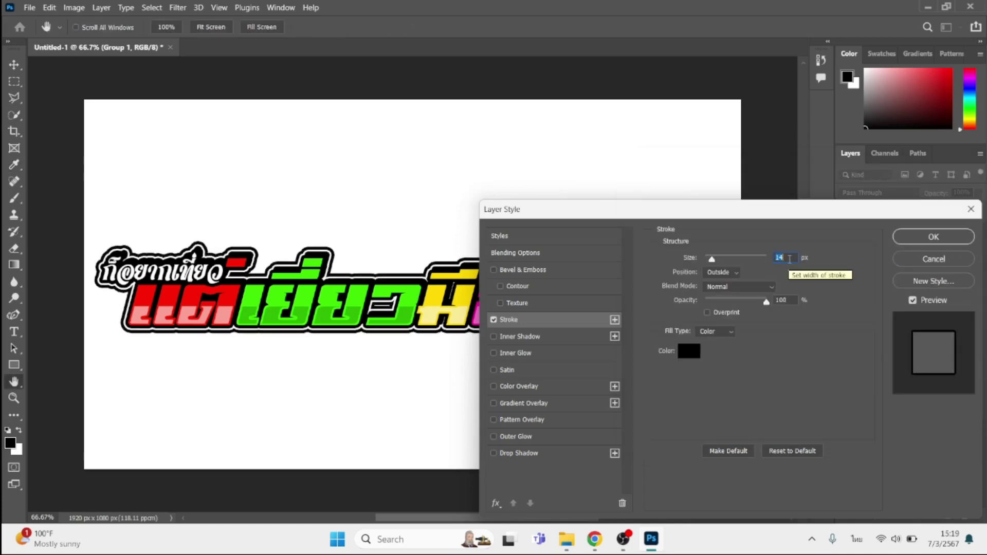
{"action": "key", "text": "Up"}
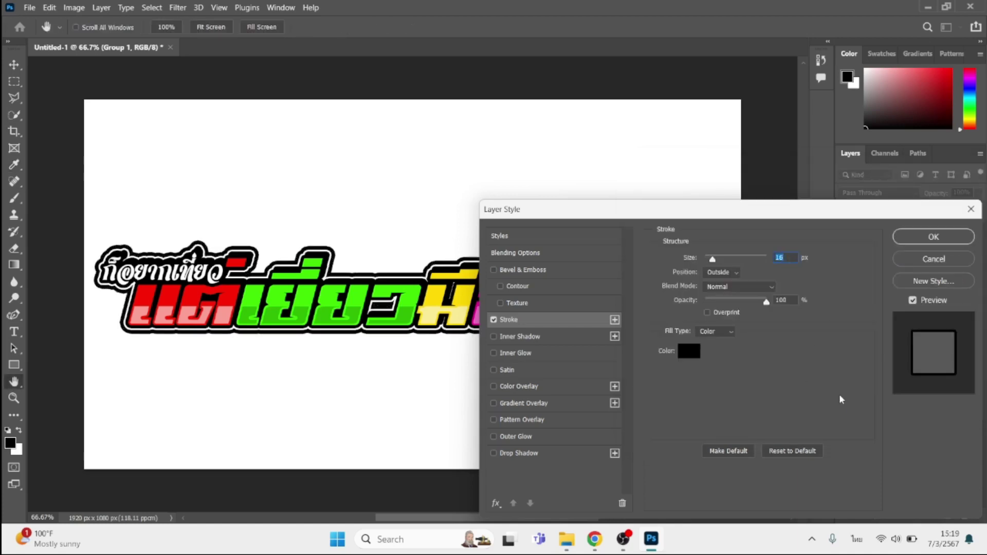
{"action": "key", "text": "Return"}
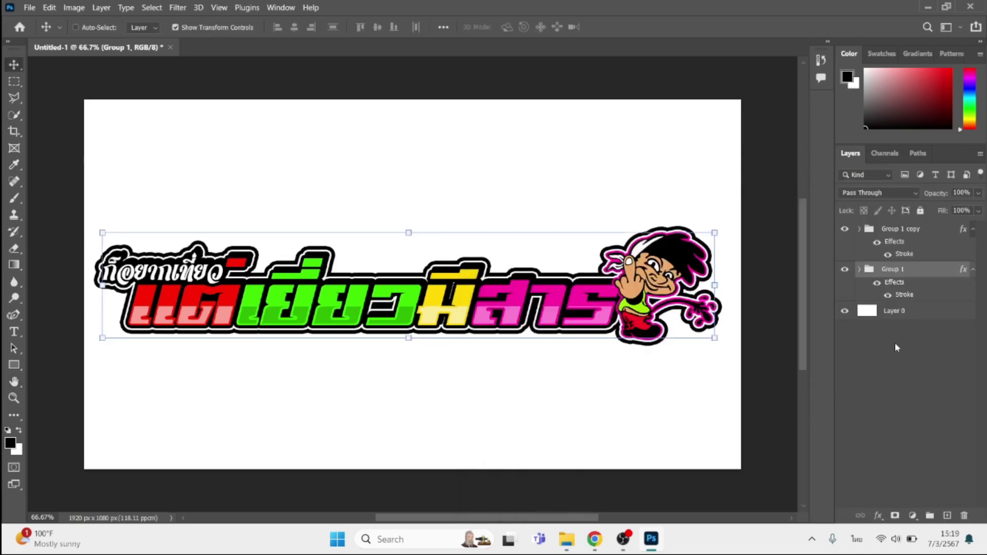
Group both logo groups into Group 2 and hide the white background layer
{"action": "left_click", "coordinate": [910, 231], "text": "shift"}
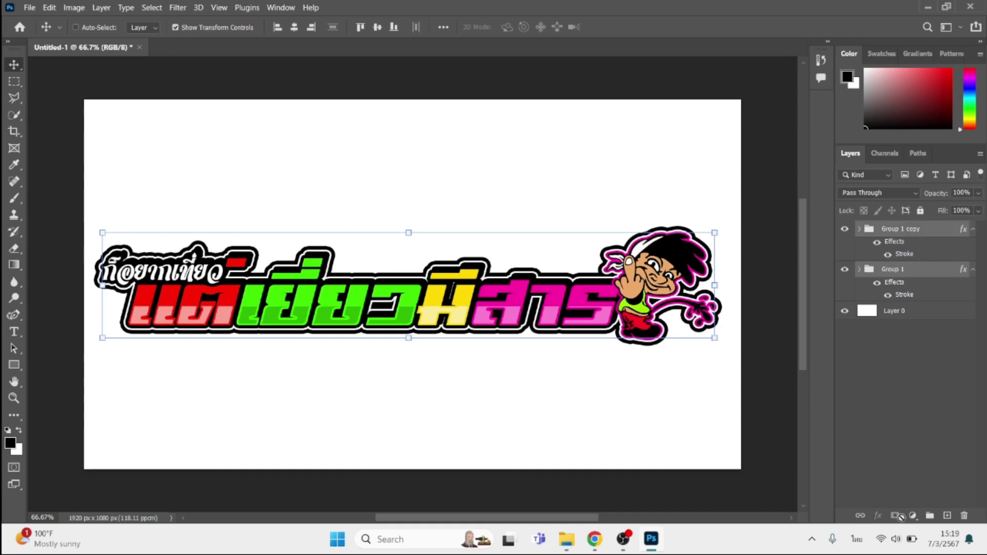
{"action": "left_click", "coordinate": [928, 517]}
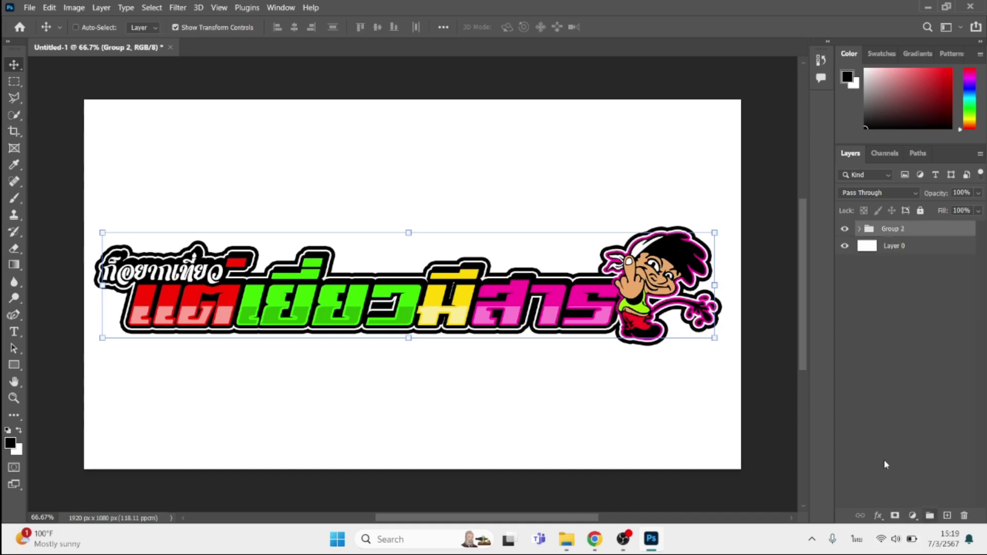
{"action": "left_click", "coordinate": [844, 247]}
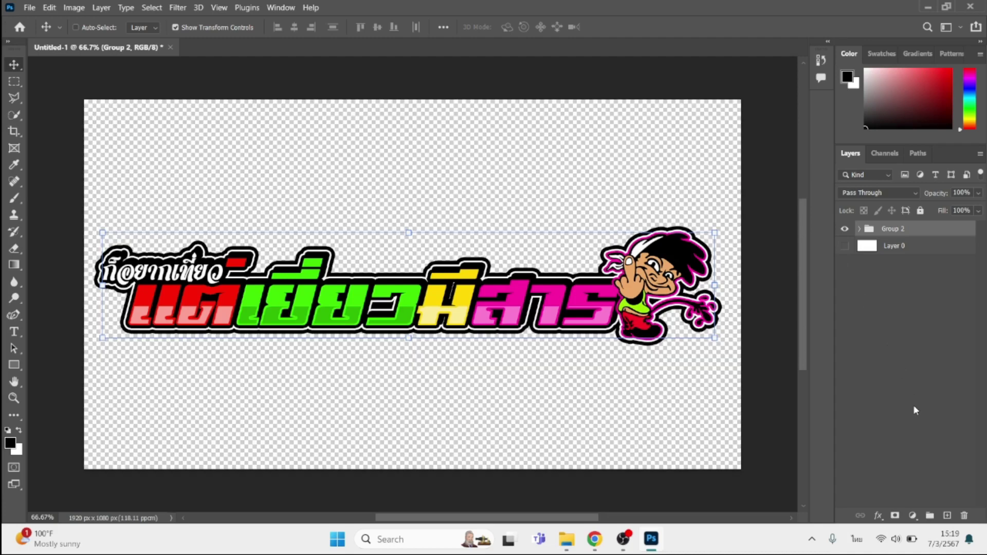
Save a PNG copy named 'ที่ลยากหนัยวแต่เก้ยี่ยวมีสาร' to the Desktop
{"action": "key", "text": "ctrl+s"}
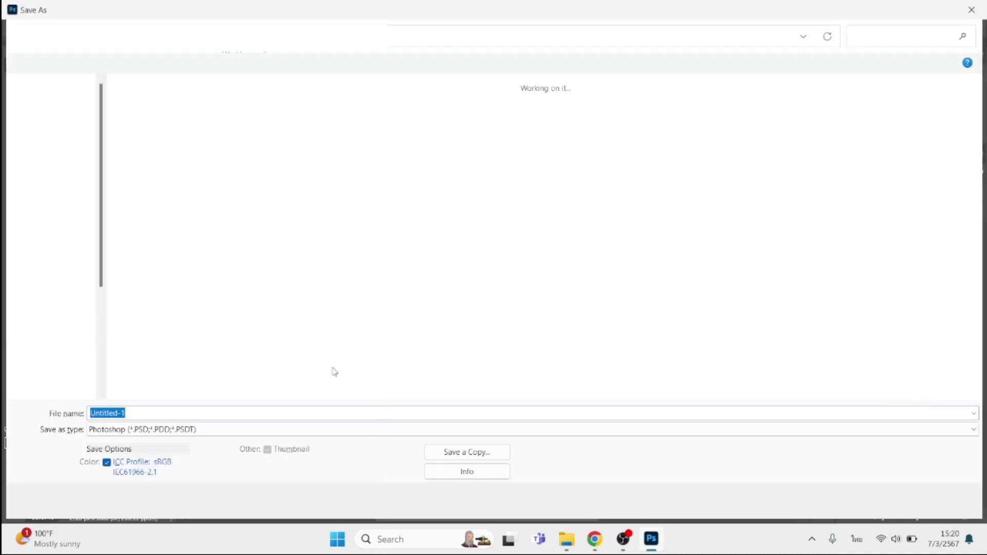
{"action": "left_click", "coordinate": [440, 452]}
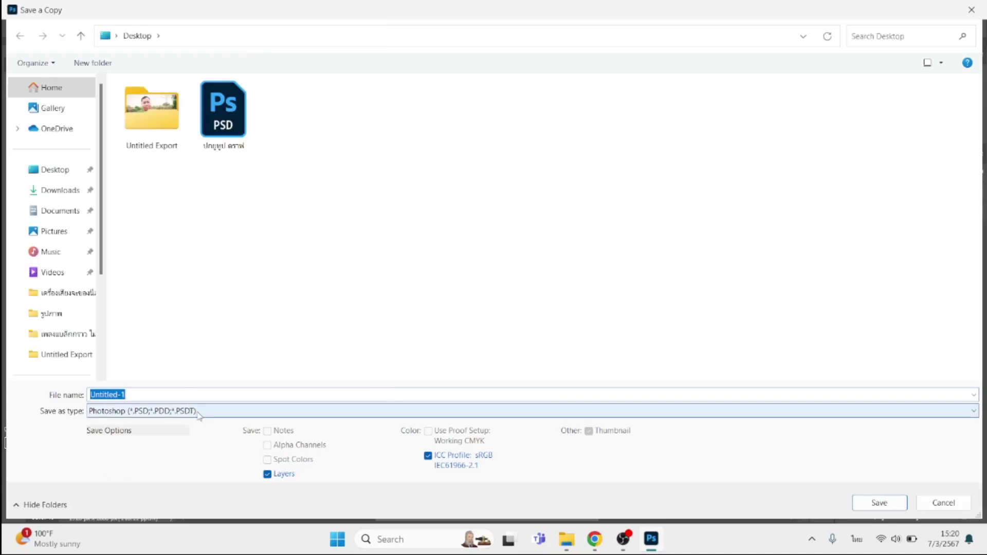
{"action": "left_click", "coordinate": [198, 415]}
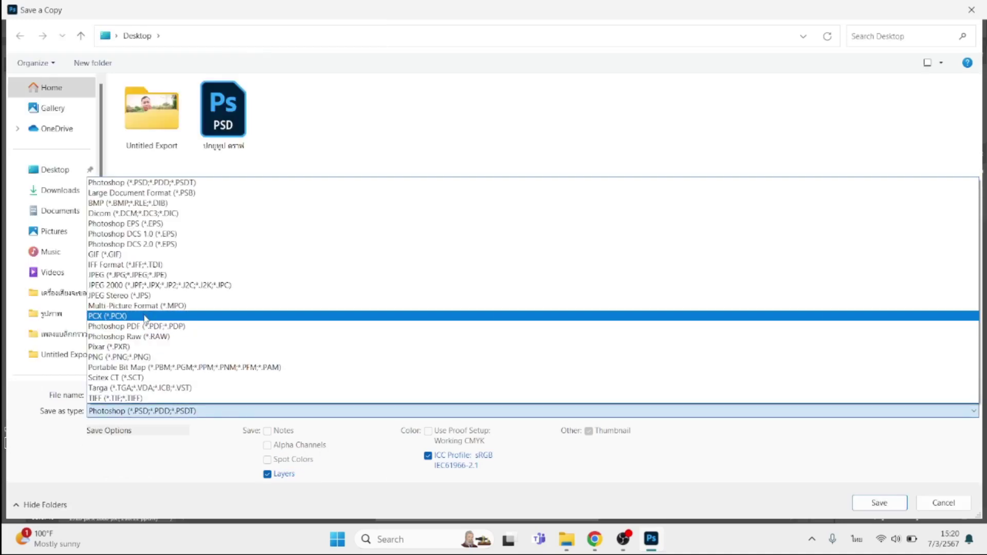
{"action": "left_click", "coordinate": [145, 358]}
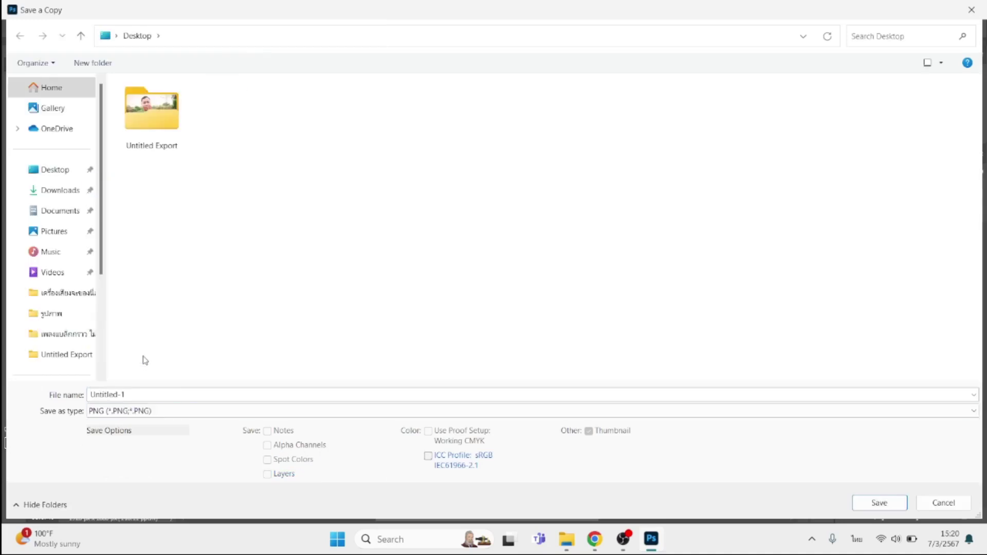
{"action": "left_click", "coordinate": [184, 391]}
{"action": "type", "text": "ที"}
{"action": "type", "text": "่ลยาก"}
{"action": "type", "text": "หนัยวแต่เ"}
{"action": "type", "text": "ก้ยี่ยวมี"}
{"action": "type", "text": "สาร"}
{"action": "key", "text": "Return"}
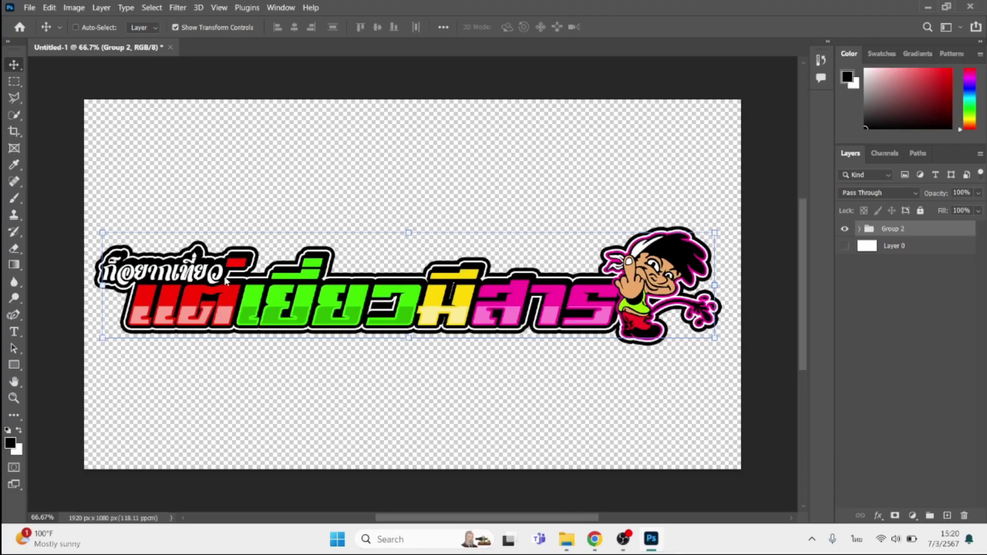
{"action": "key", "text": "Return"}
Minimize Photoshop and File Explorer, then open the saved PNG from the desktop
{"action": "left_click", "coordinate": [928, 7]}
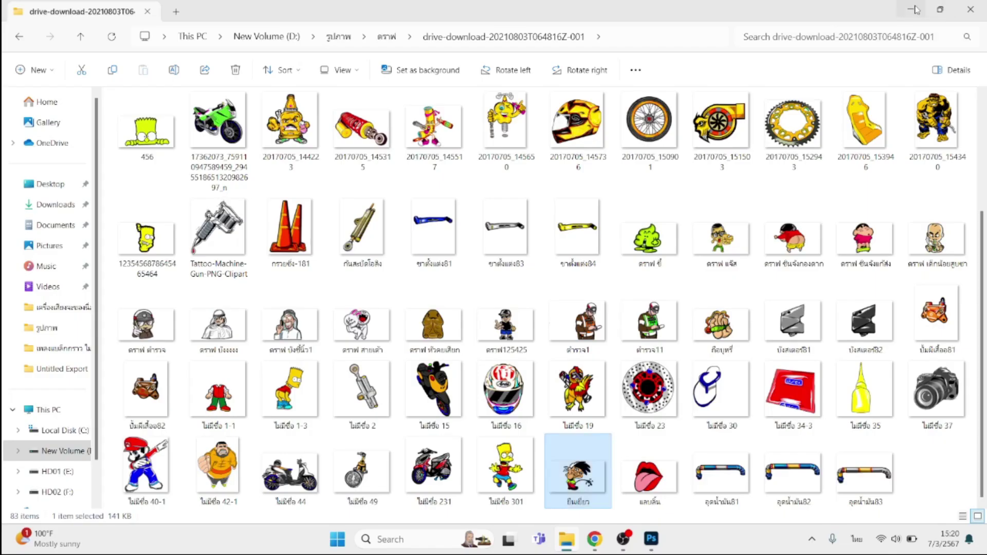
{"action": "left_click", "coordinate": [911, 9]}
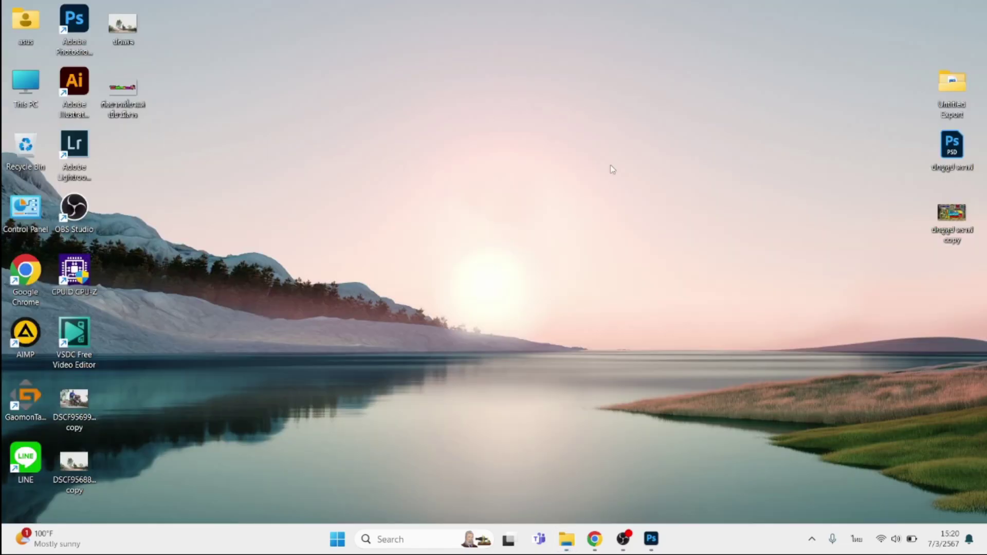
{"action": "double_click", "coordinate": [125, 89]}
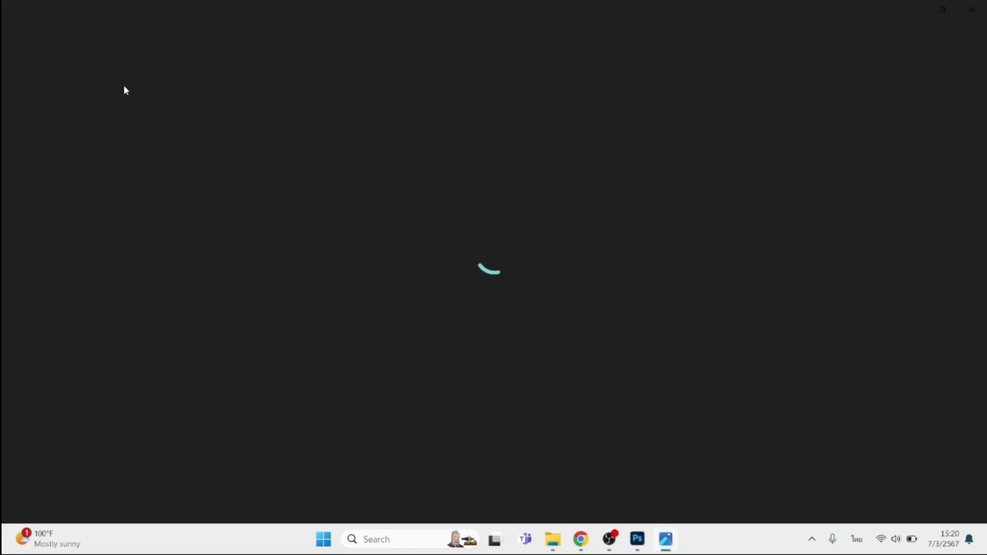